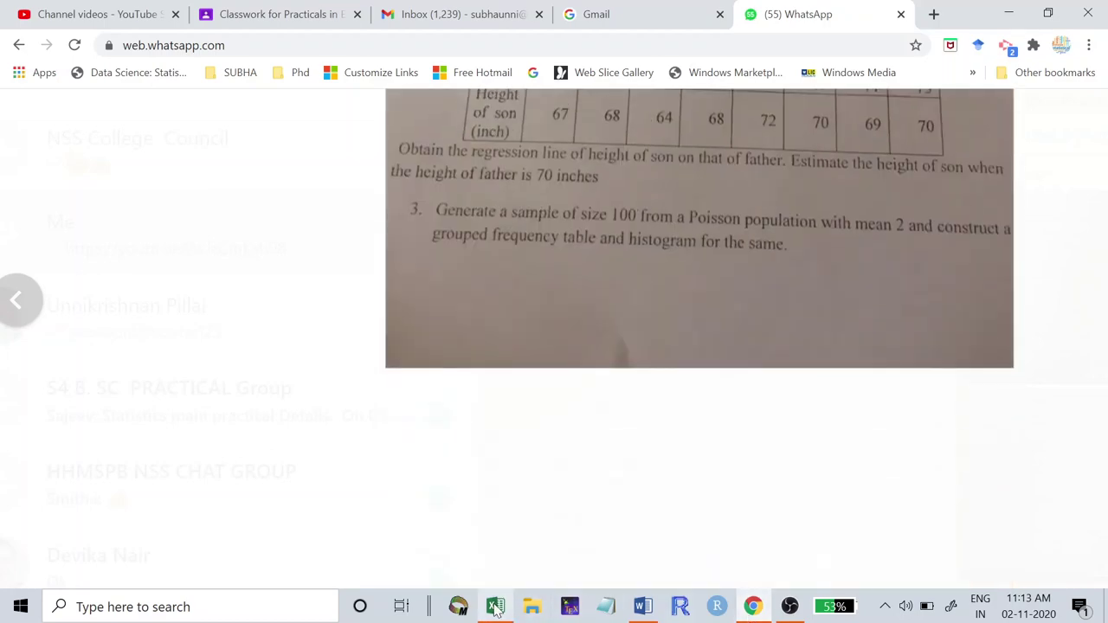
- Switch to the Practical.xlsx workbook in Excel and fill the company data table B2:F5 with yellow
click(495, 605)
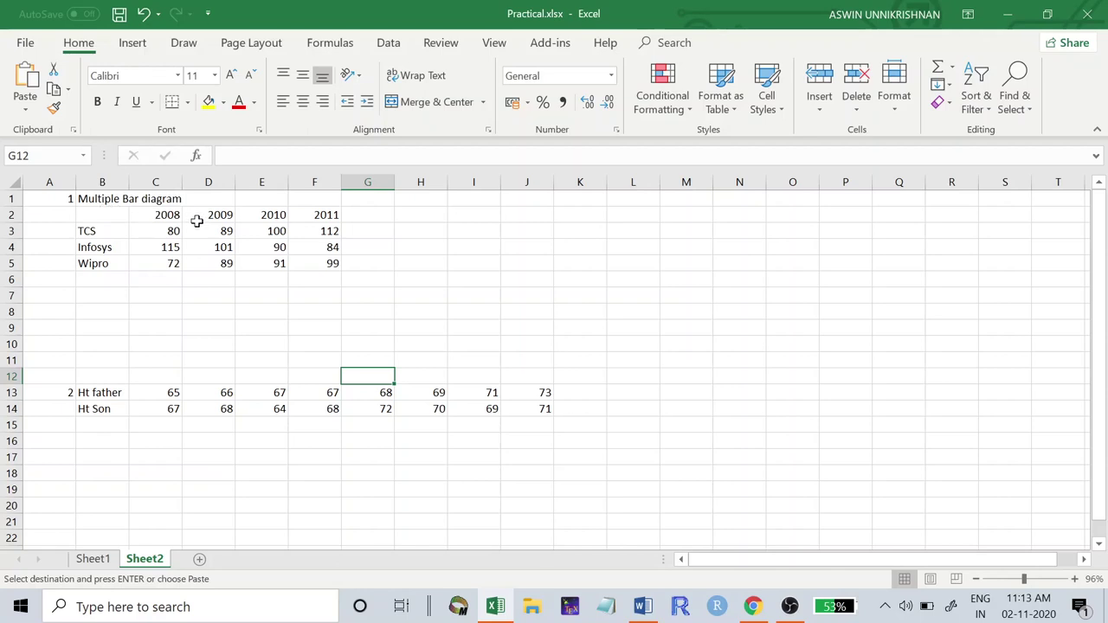
drag(101, 215, 310, 263)
click(208, 102)
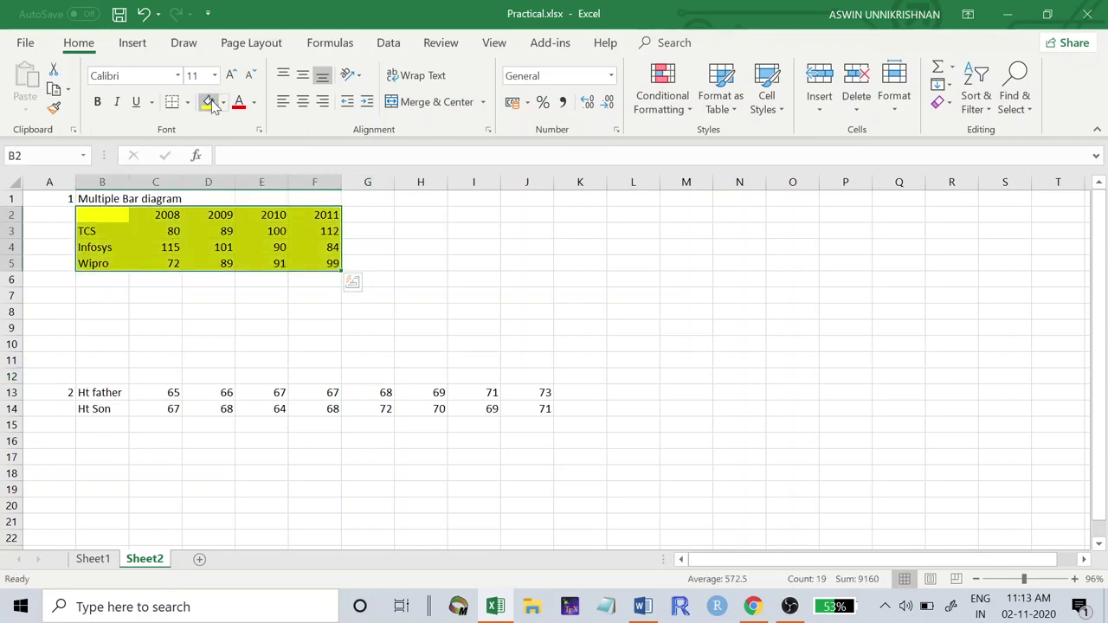
click(225, 307)
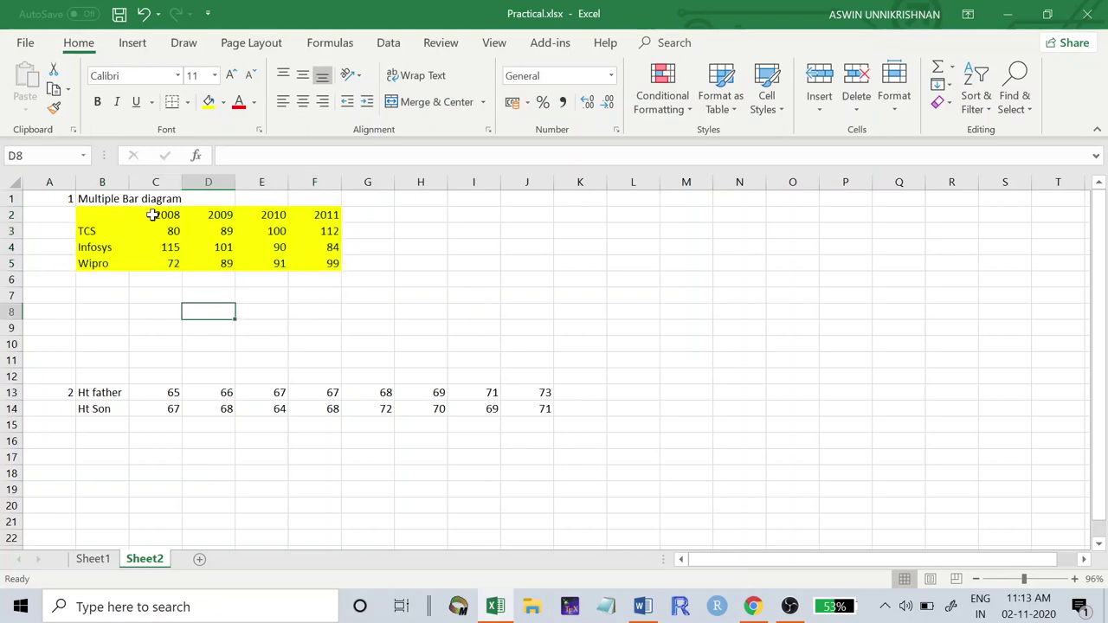
- Format the year headings in C2:F2 as Text
drag(152, 214, 309, 215)
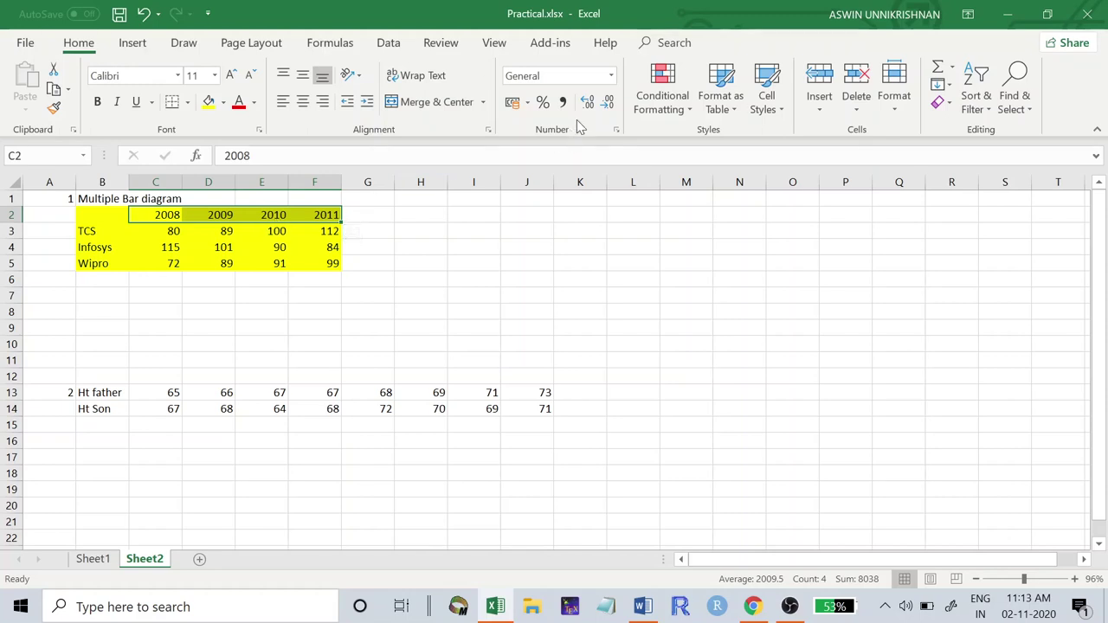
click(611, 78)
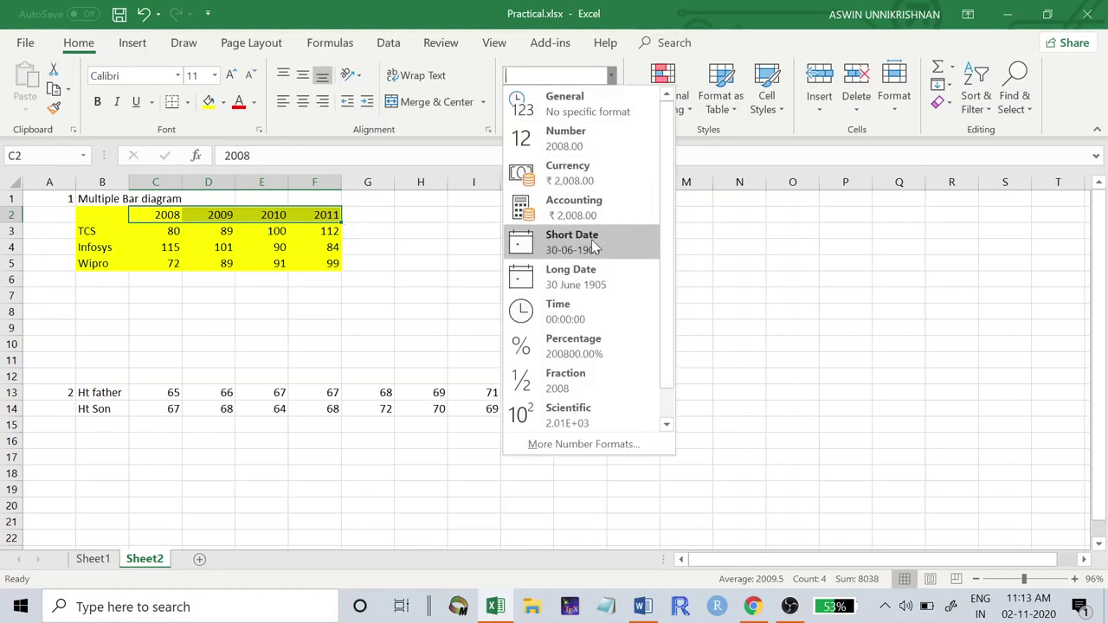
scroll(676, 414, down, 1)
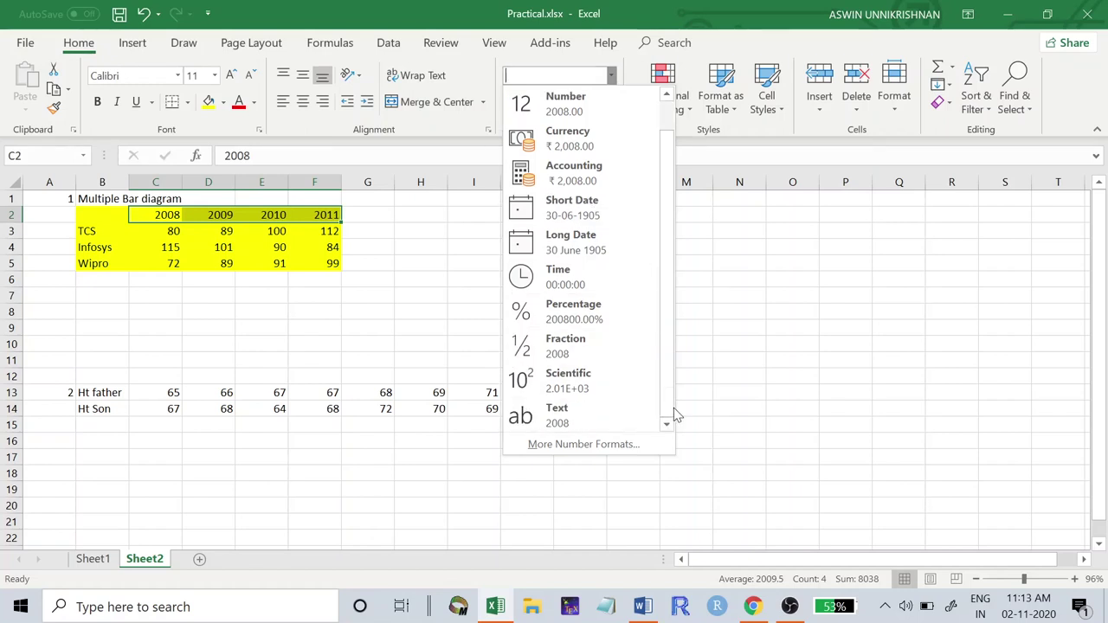
click(580, 420)
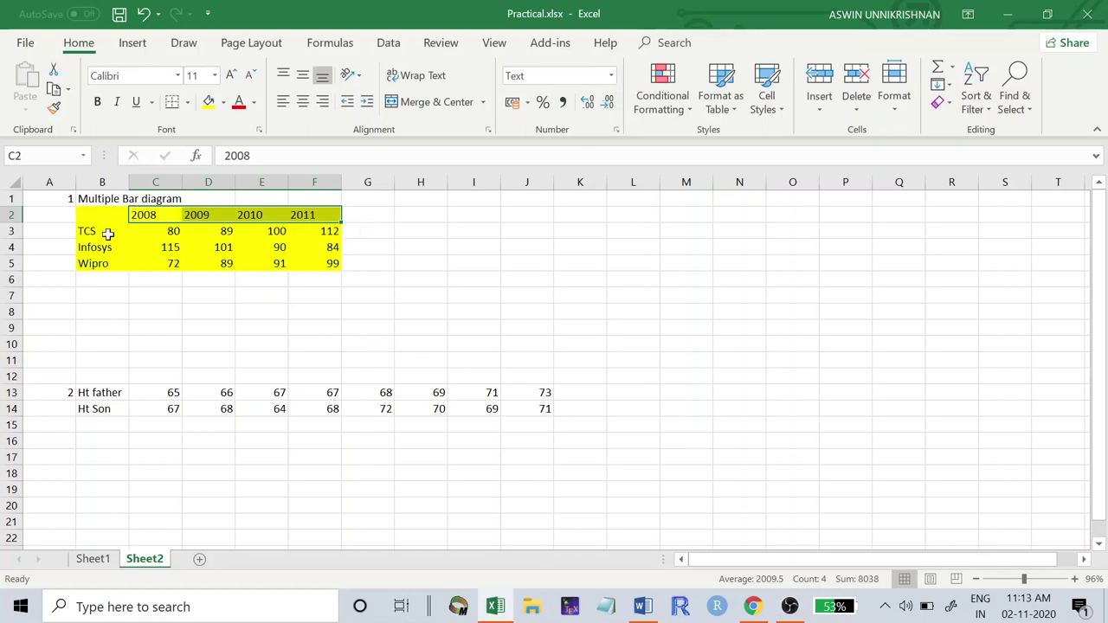
- Append a period to each year heading in C2:F2 so they read 2008., 2009., 2010. and 2011
click(152, 219)
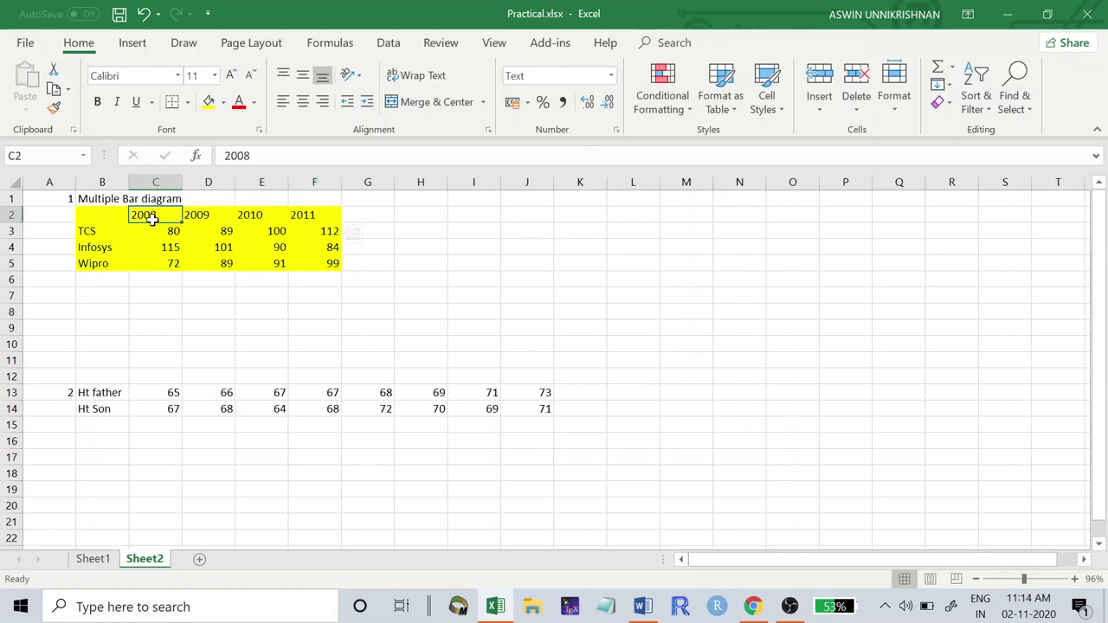
click(251, 156)
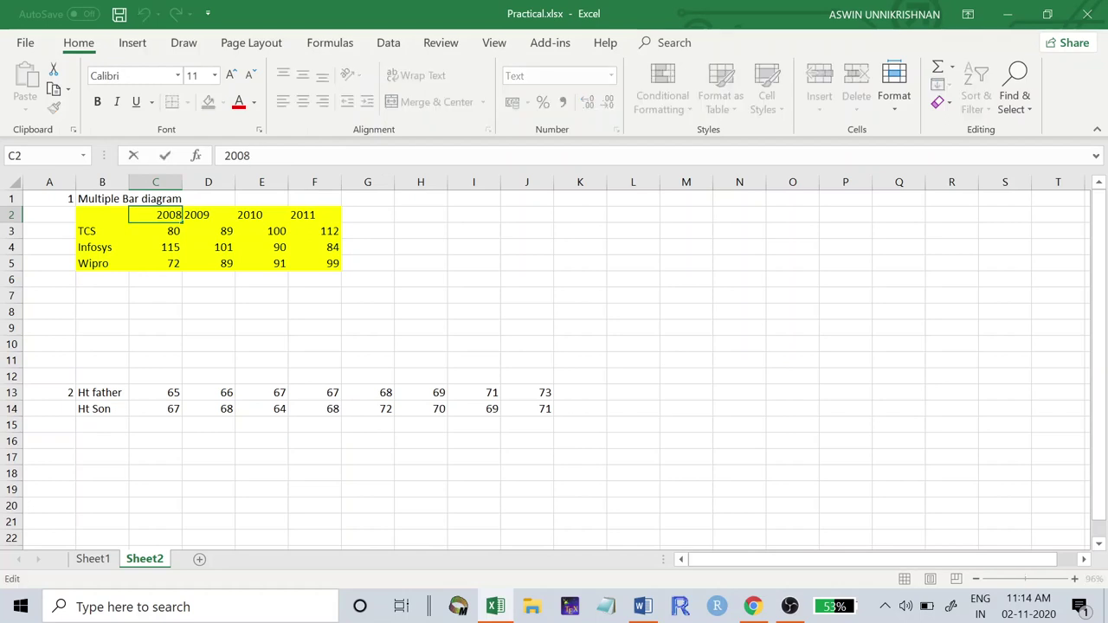
text(.)
click(210, 215)
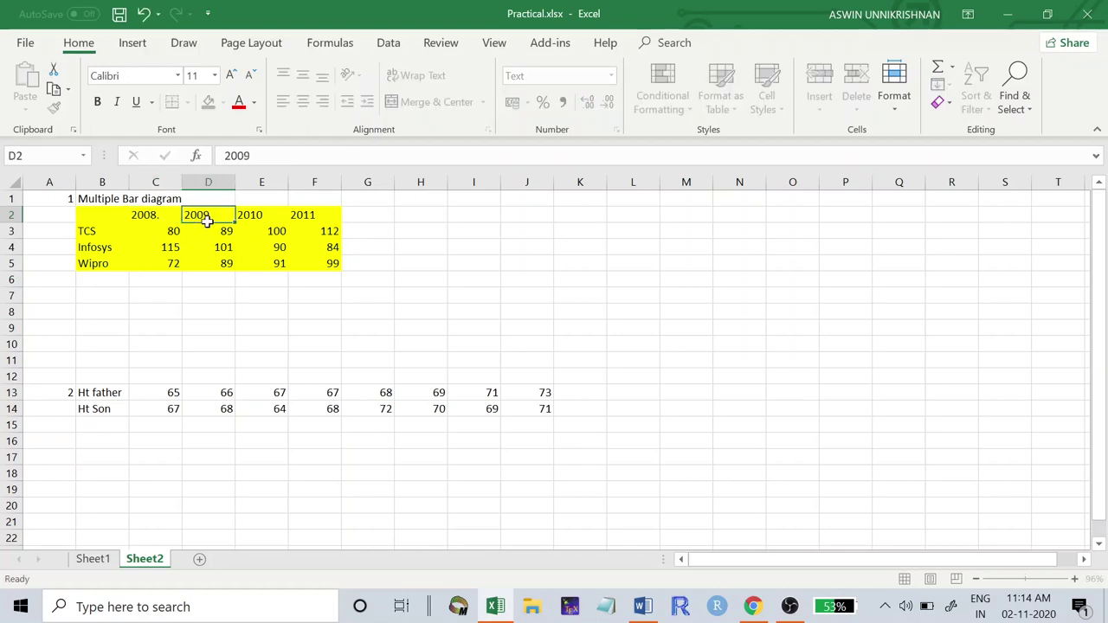
key(F2)
text(.)
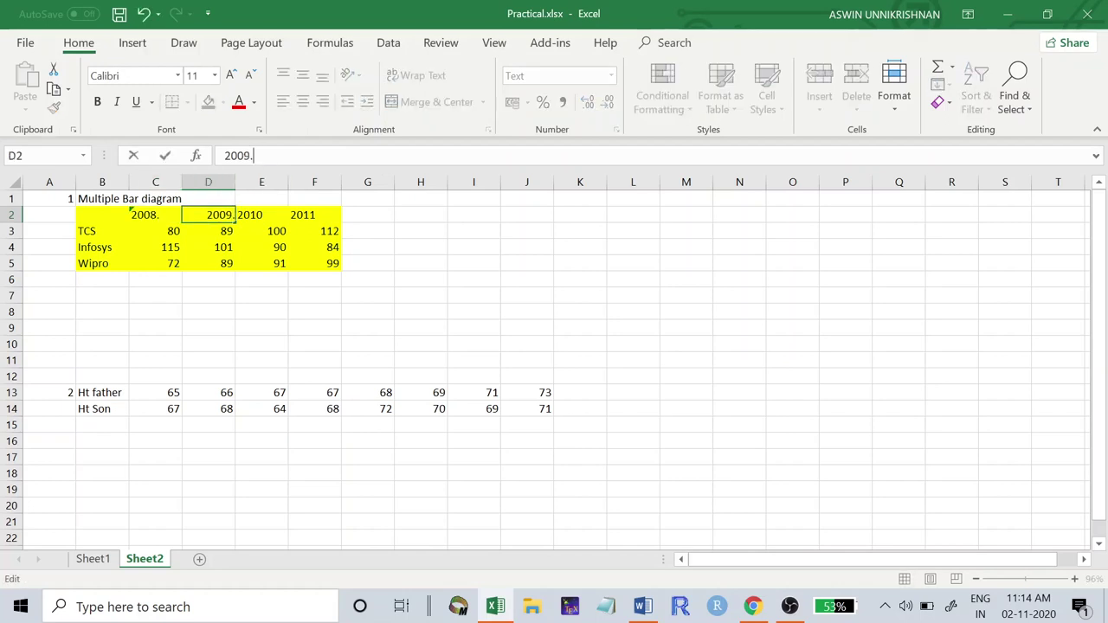
click(248, 217)
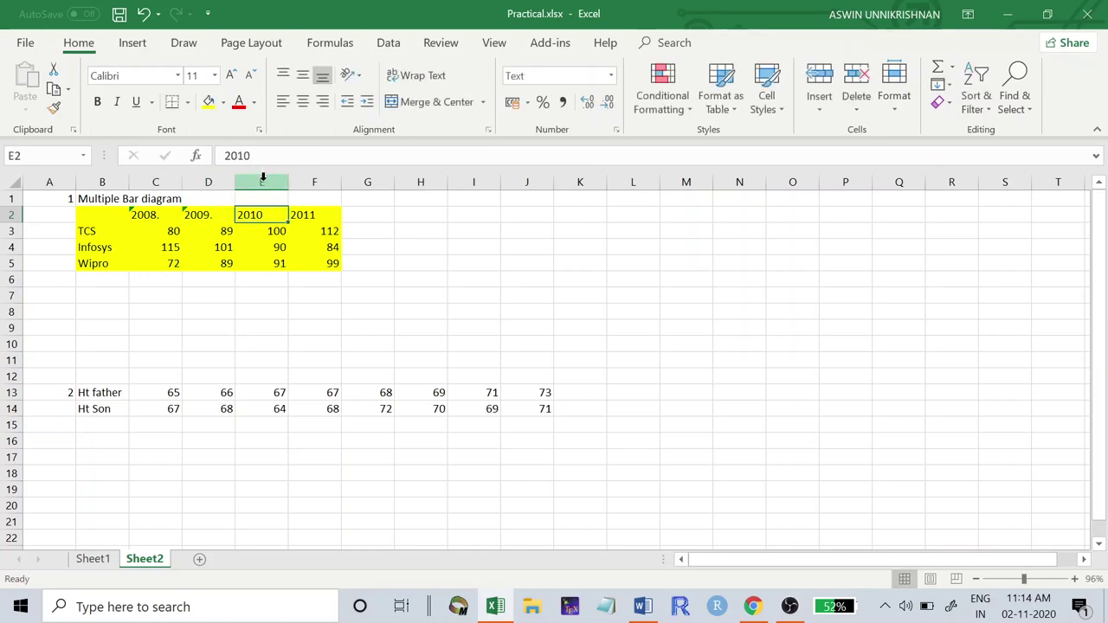
click(260, 155)
text(.)
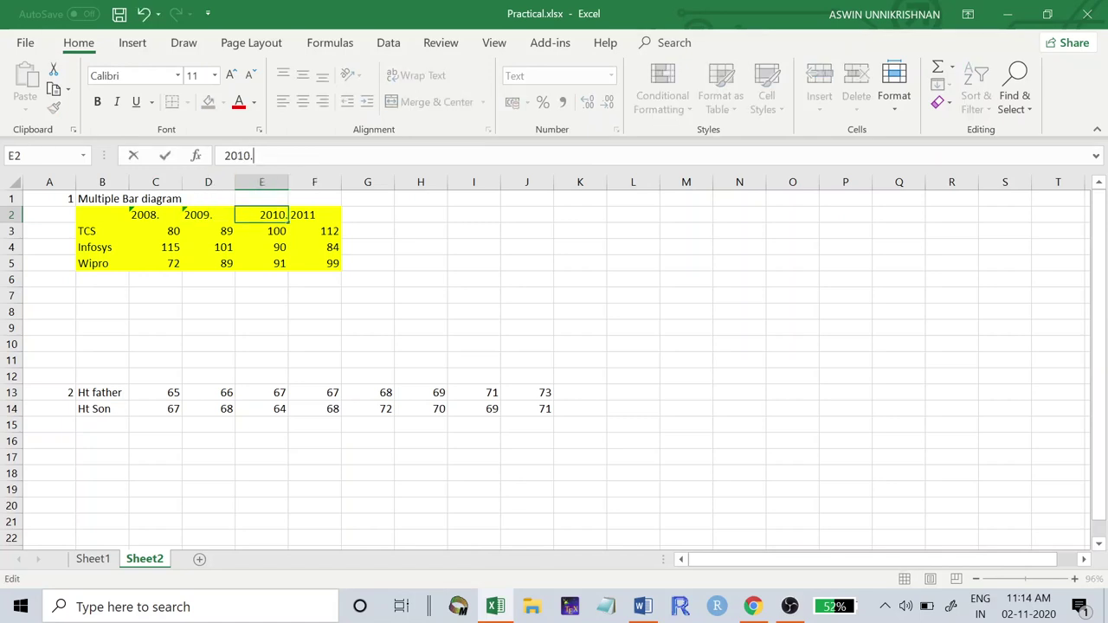
click(310, 223)
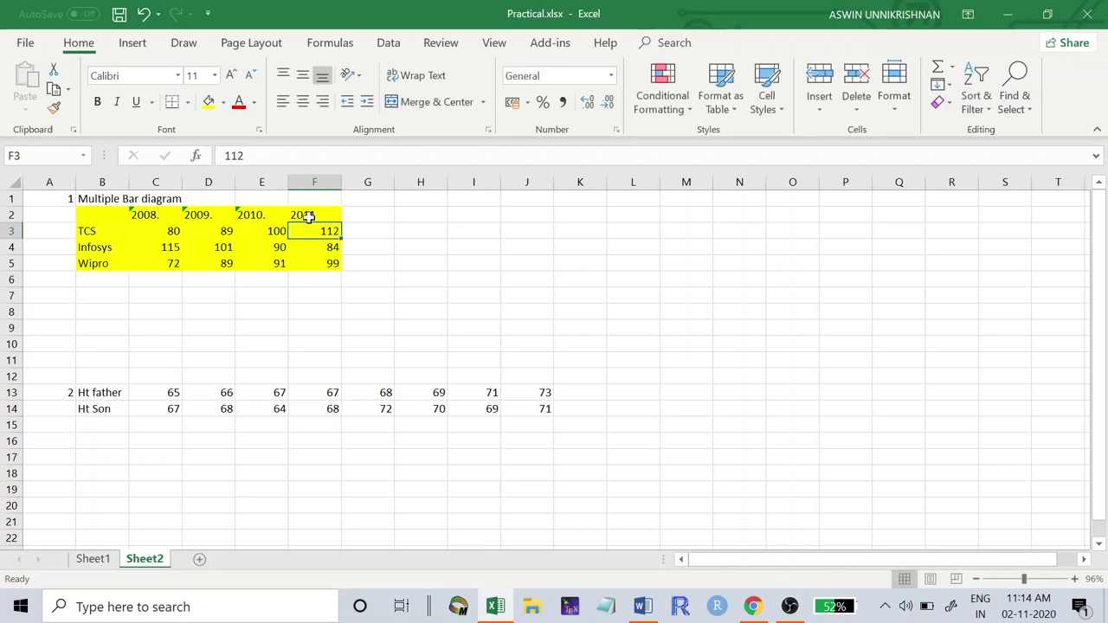
click(308, 216)
key(F2)
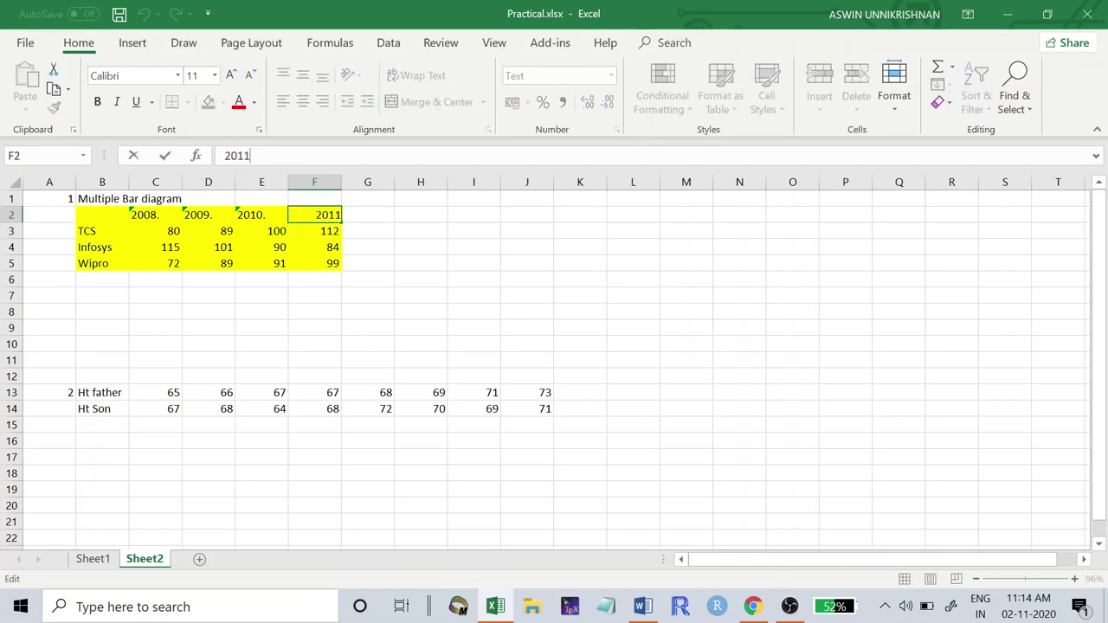
text(.)
click(270, 309)
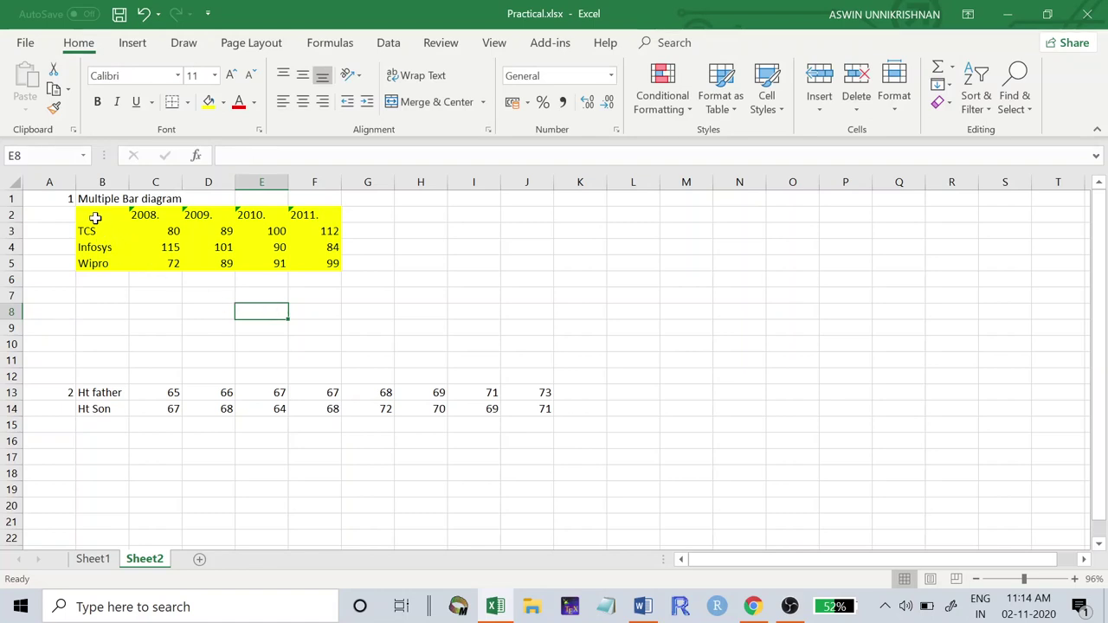
- Insert a 2-D clustered column chart from the table in B2:F5
drag(96, 217, 312, 264)
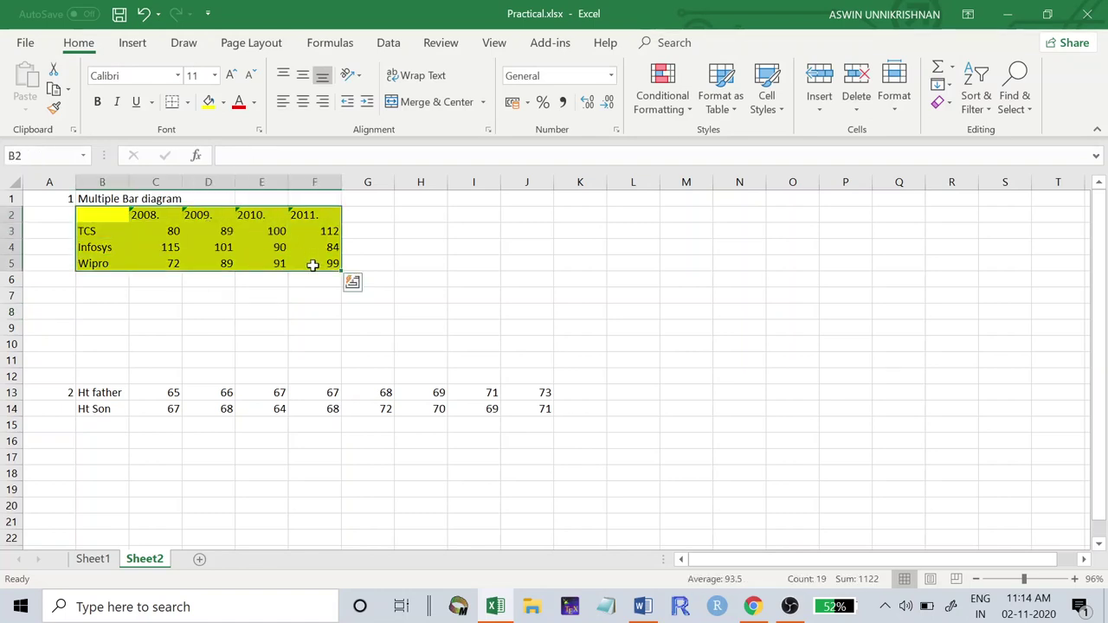
click(133, 44)
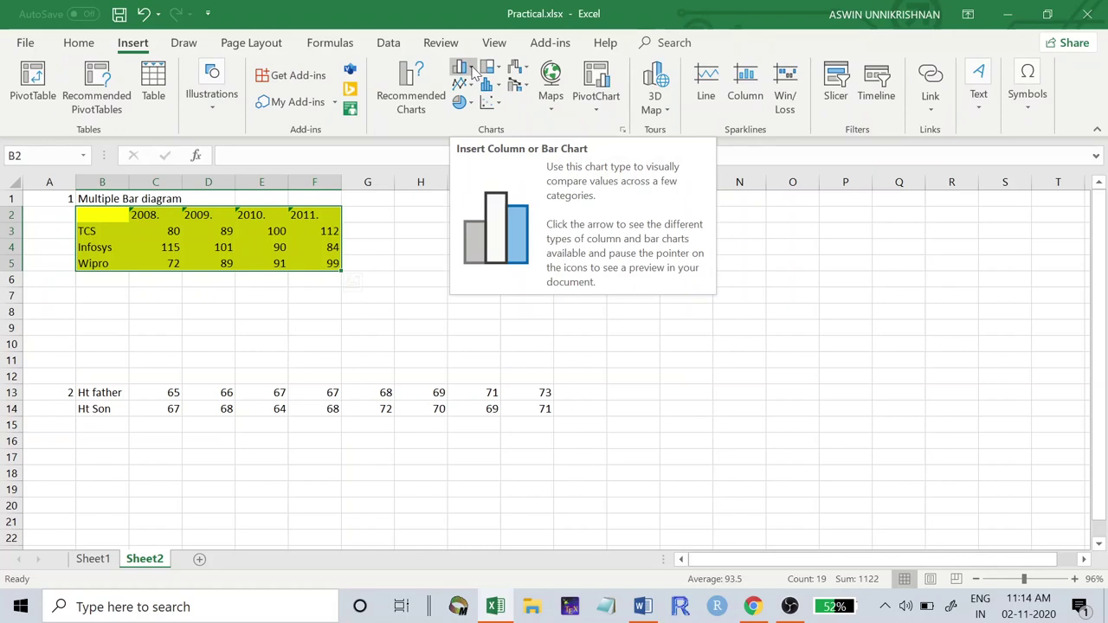
click(472, 72)
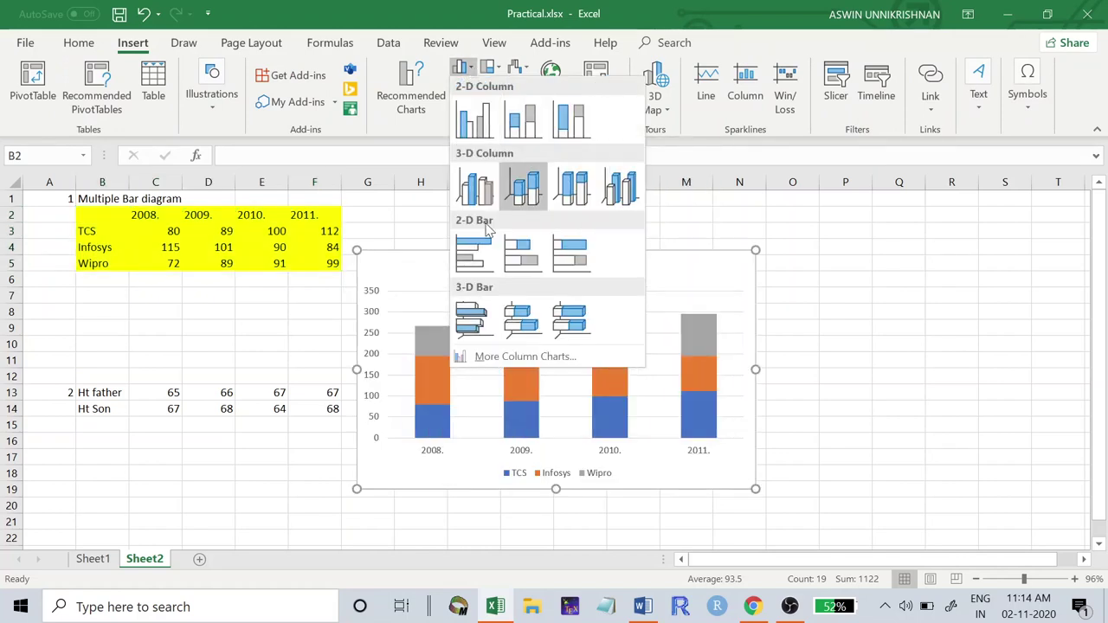
click(476, 130)
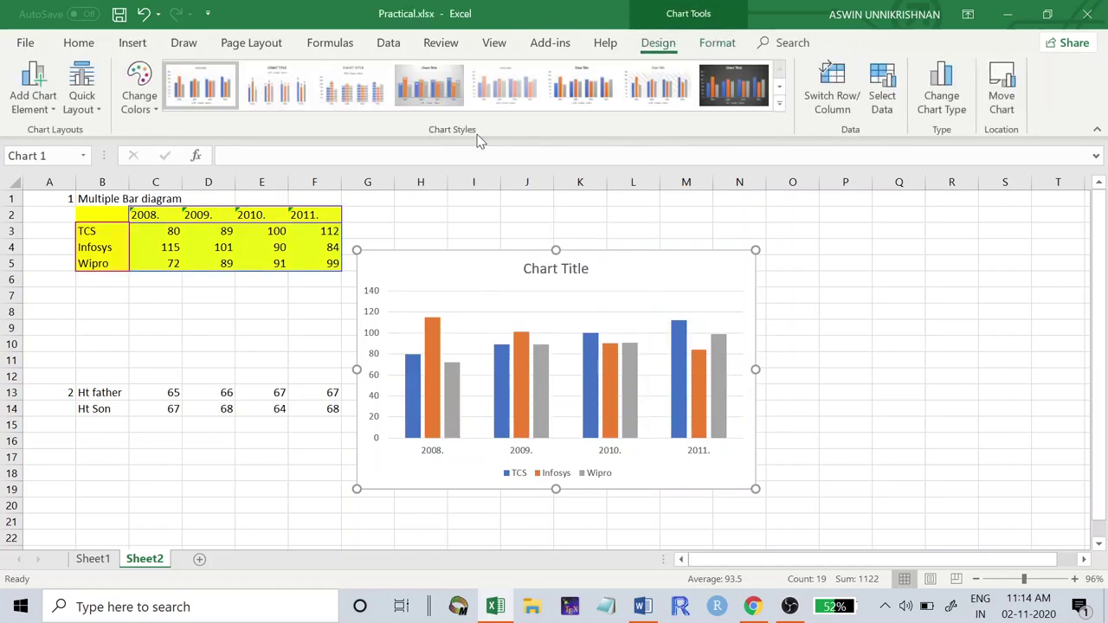
- Shrink the chart and move it up to row 1, across columns I to O
drag(462, 267, 724, 175)
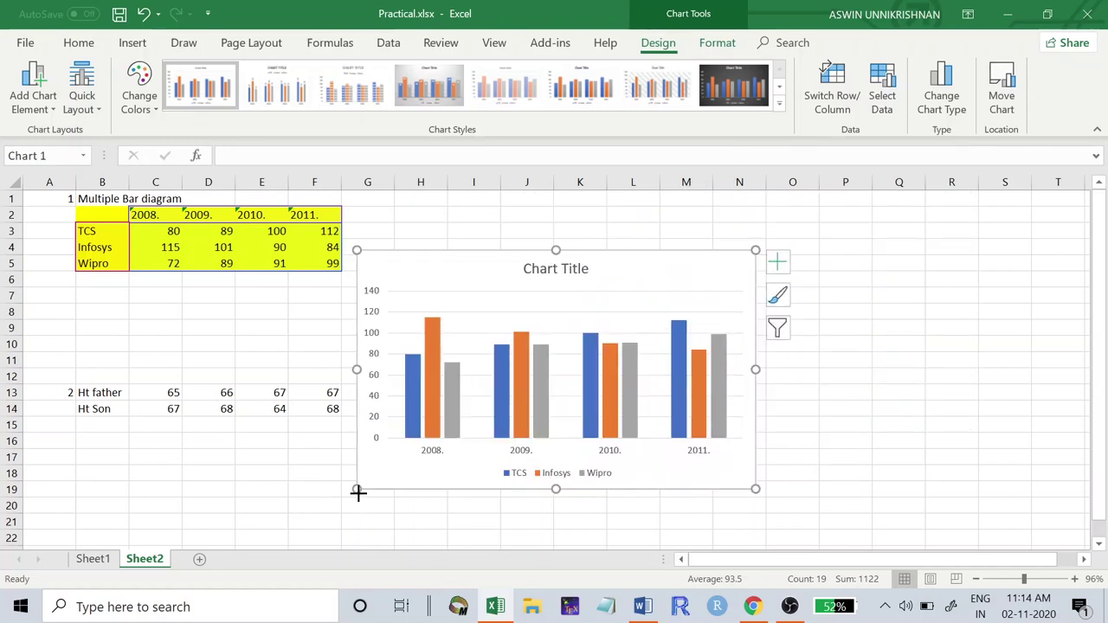
drag(357, 491, 455, 416)
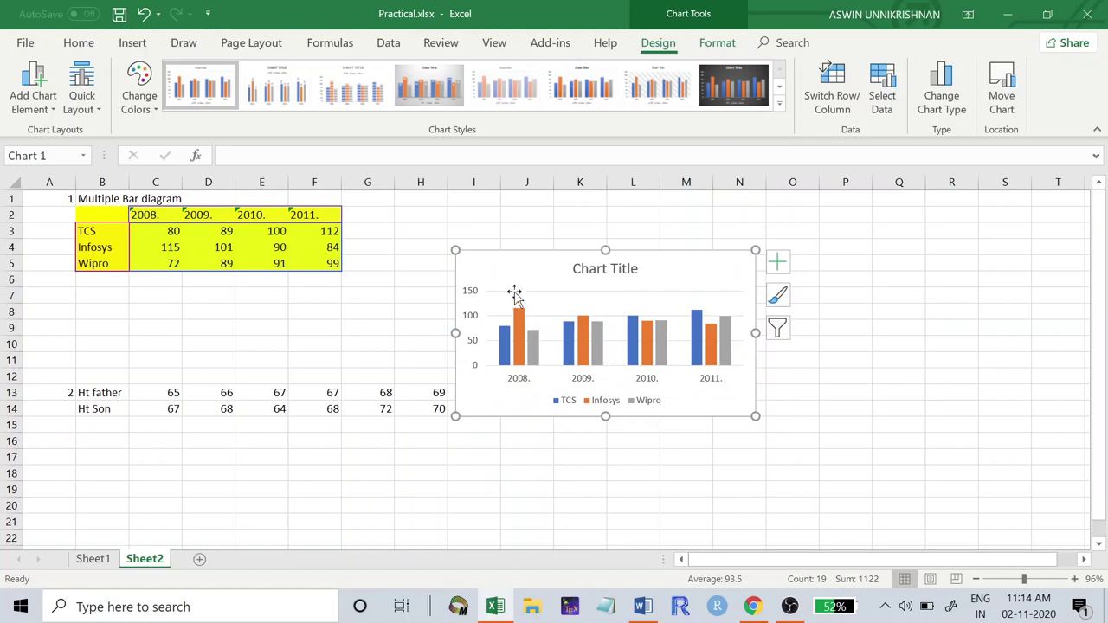
drag(519, 281, 547, 212)
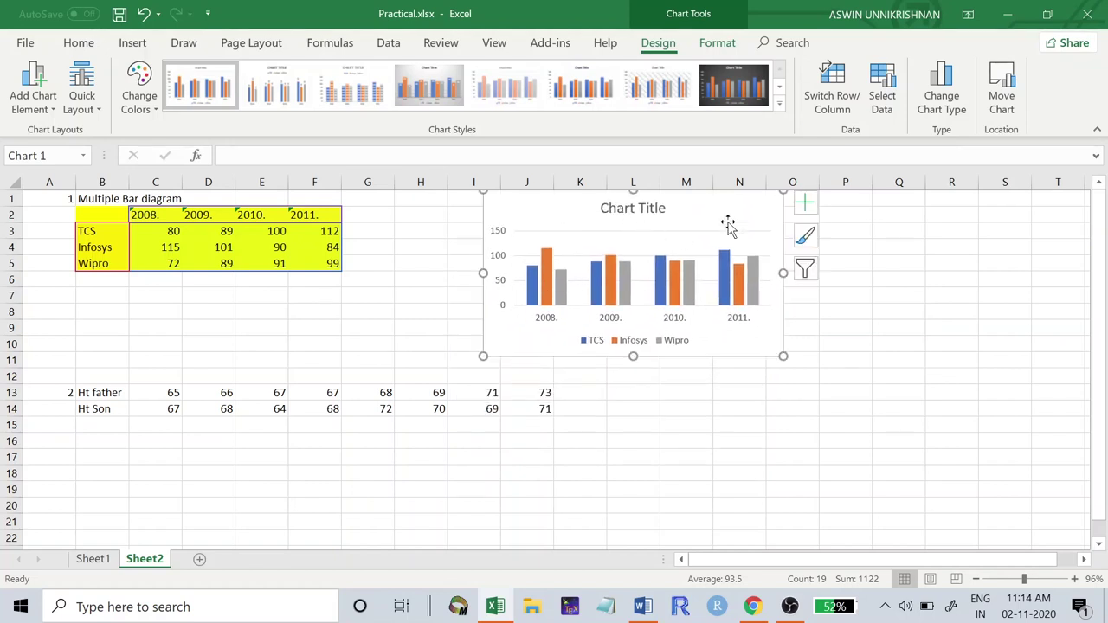
- Look through the available chart styles for the multiple bar chart without applying one
click(803, 242)
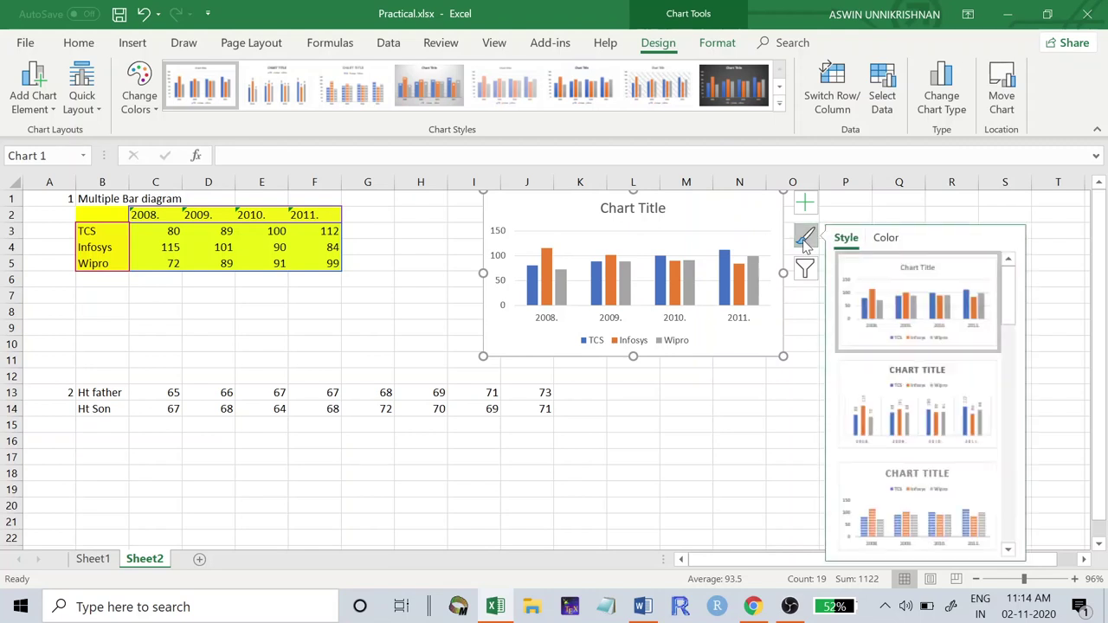
click(905, 445)
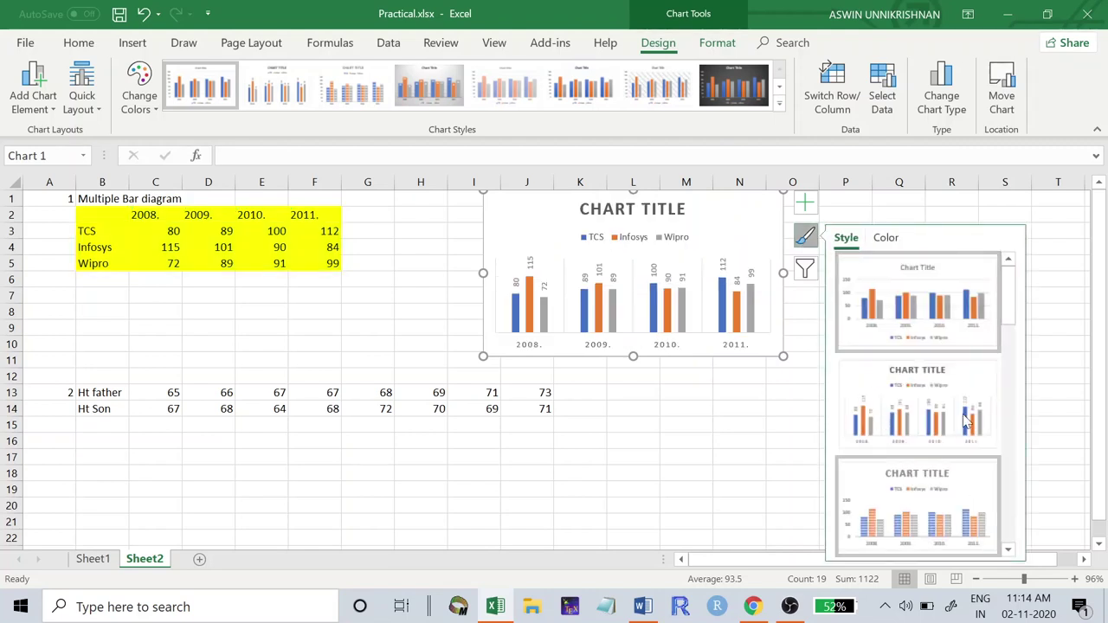
scroll(1013, 312, down, 1)
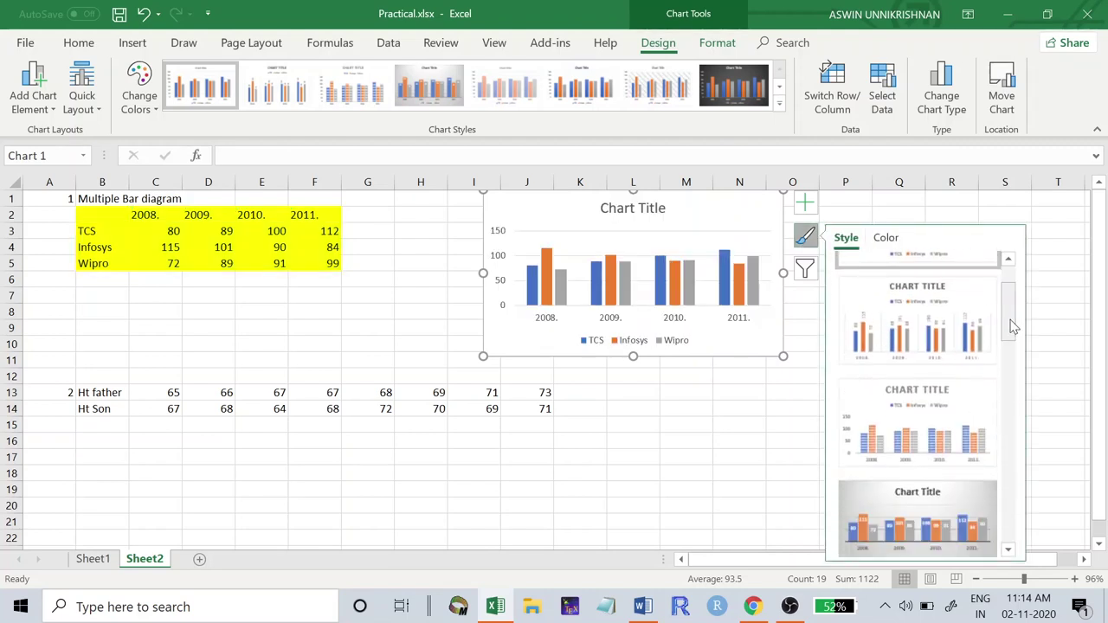
scroll(1012, 354, down, 2)
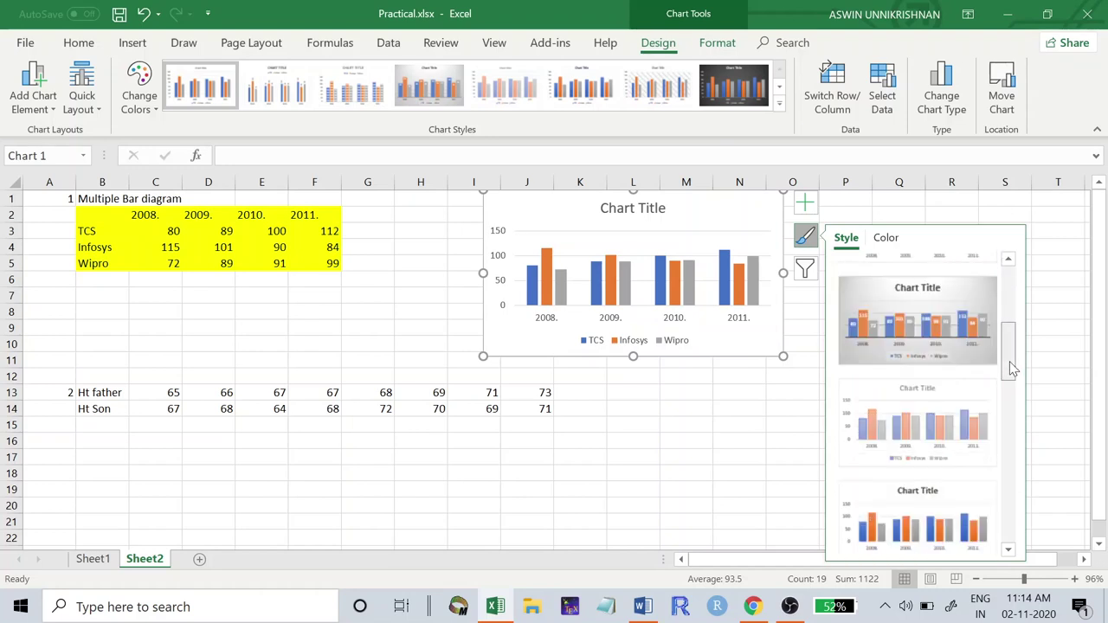
scroll(1007, 449, down, 2)
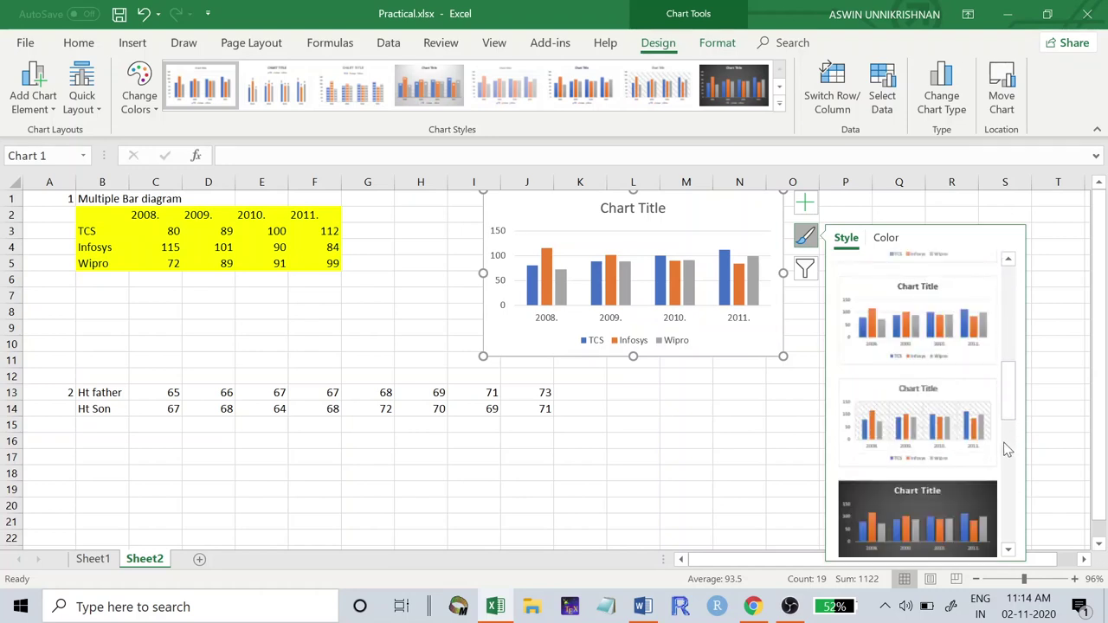
scroll(1006, 491, down, 2)
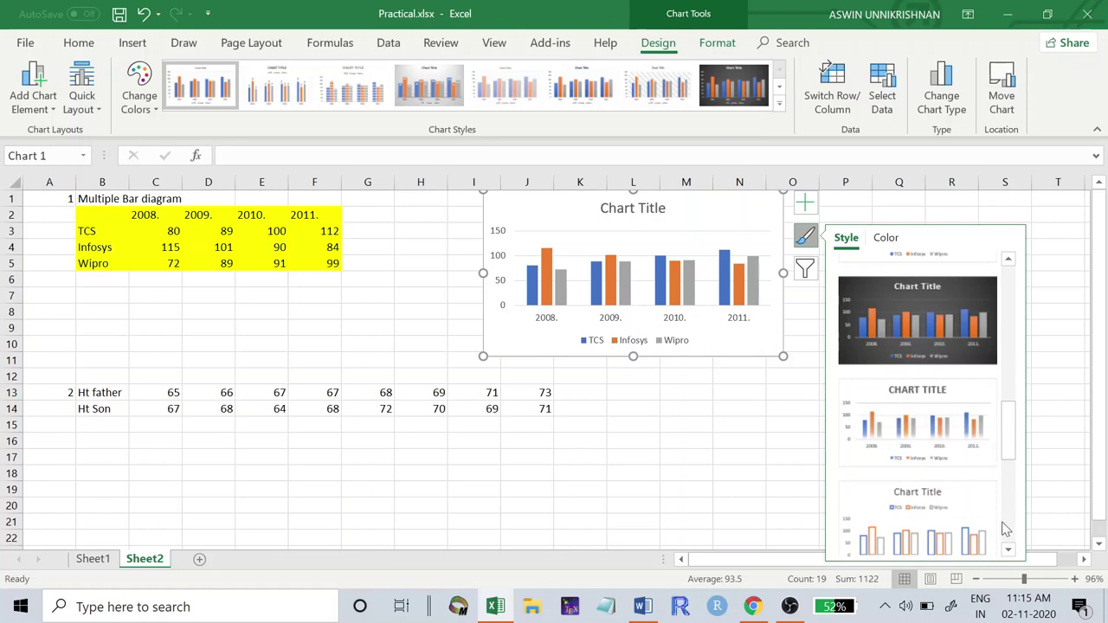
scroll(1006, 529, down, 3)
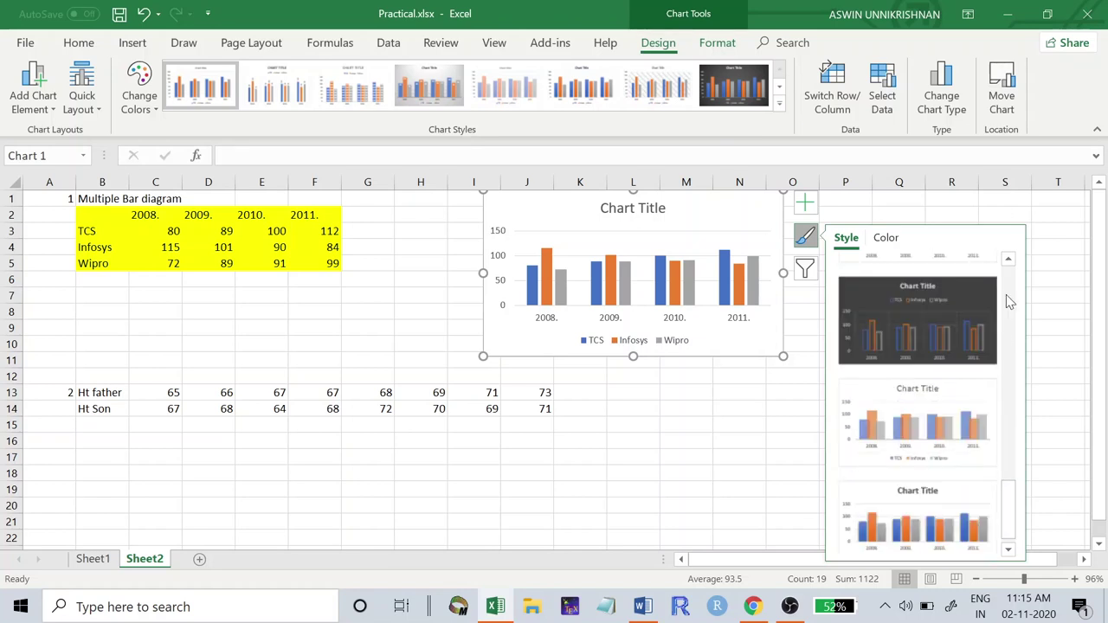
scroll(1006, 296, up, 1)
click(754, 359)
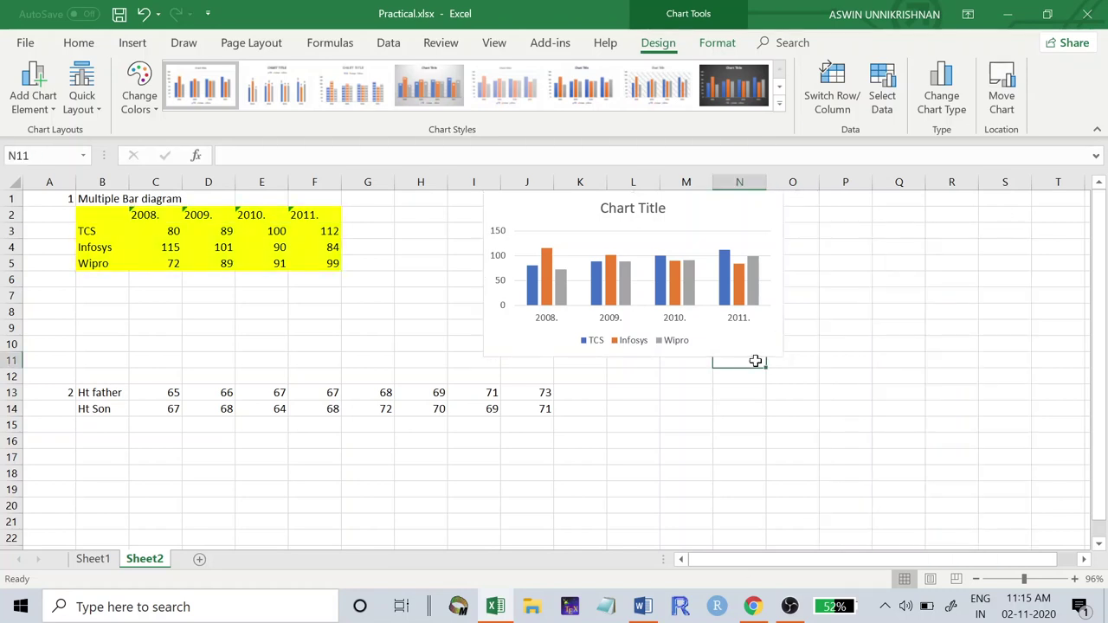
- Move the chart further away from the data, over columns K to P from row 2, and open its chart elements options
mouse_move(659, 299)
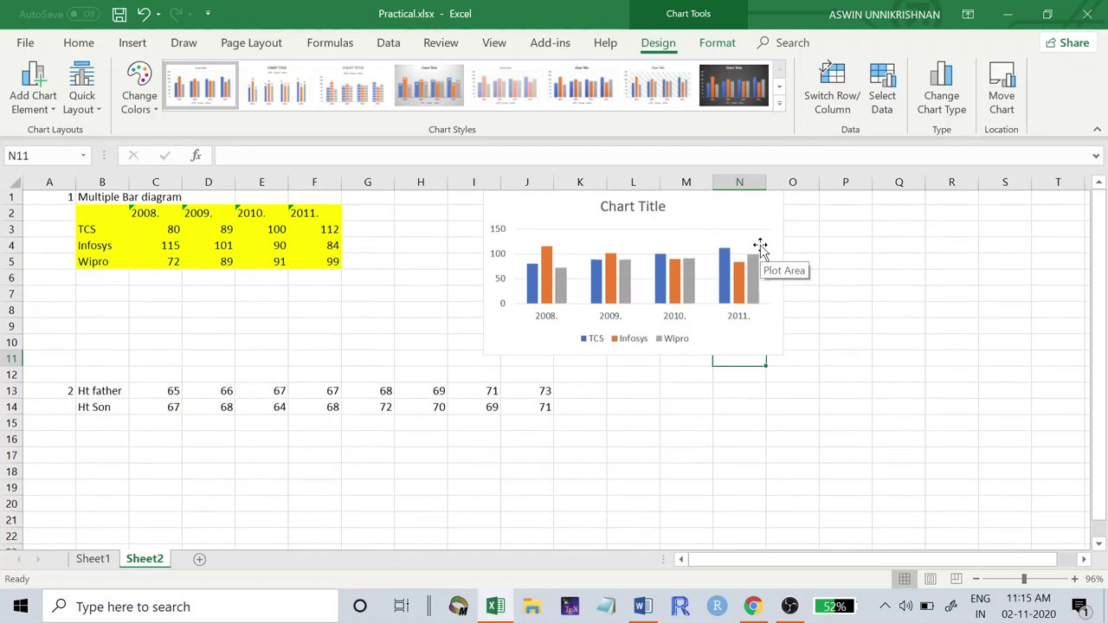
click(734, 208)
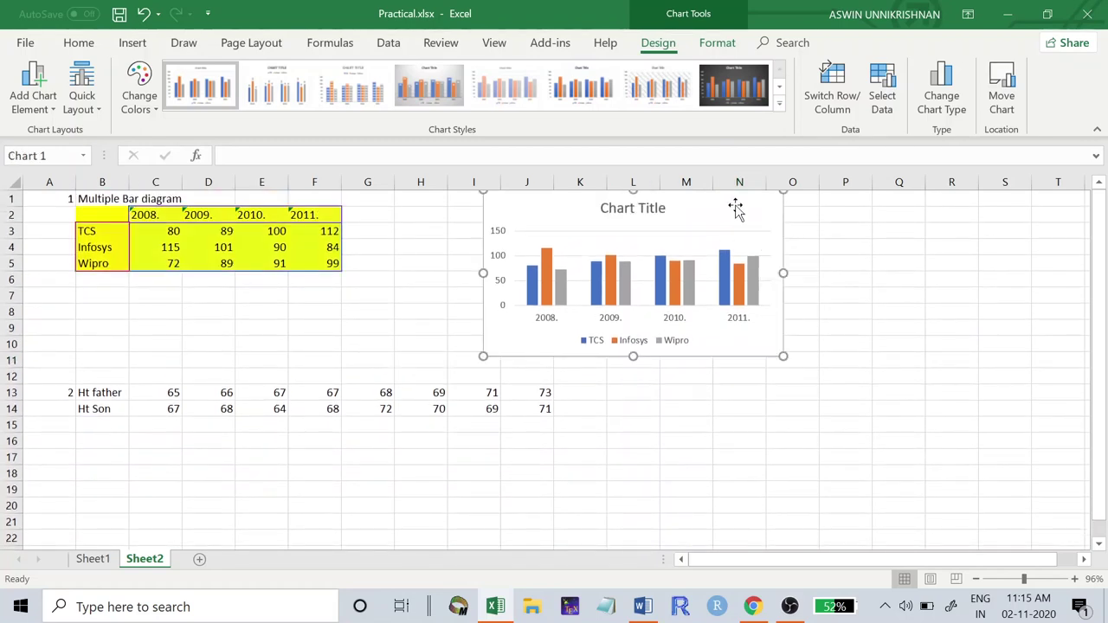
drag(722, 212, 816, 233)
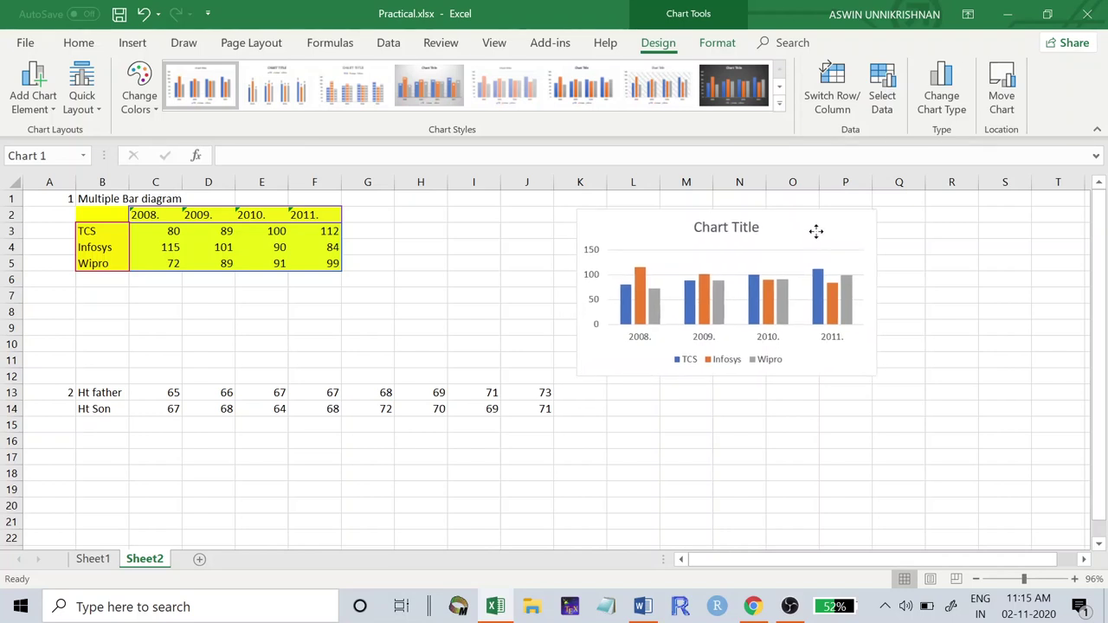
click(898, 222)
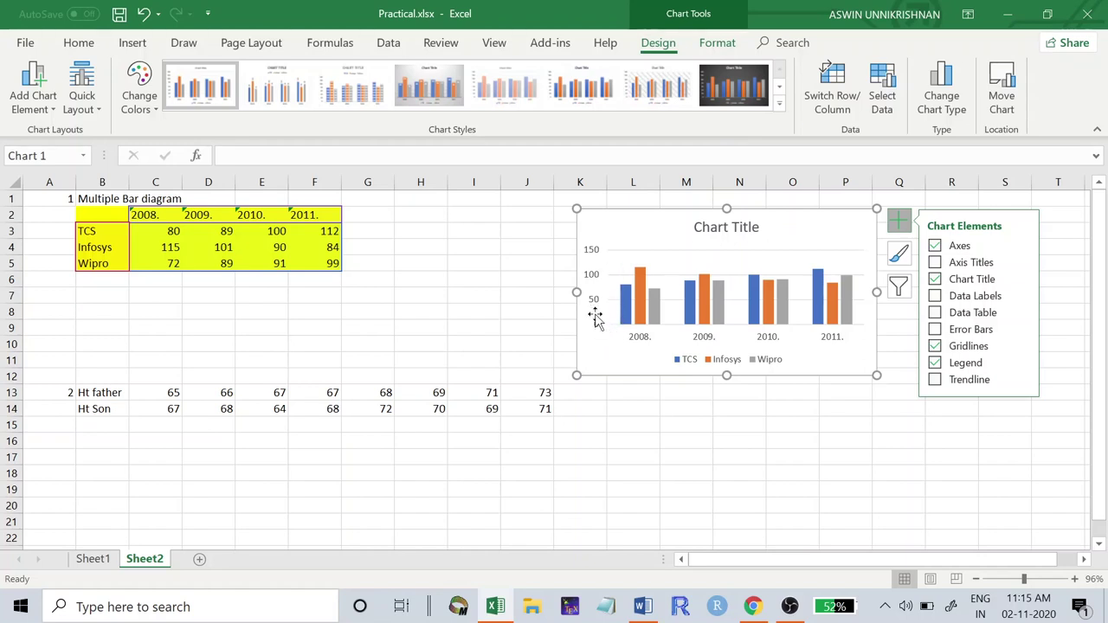
- Add axis titles to the chart and set the horizontal axis title to "Year"
click(934, 262)
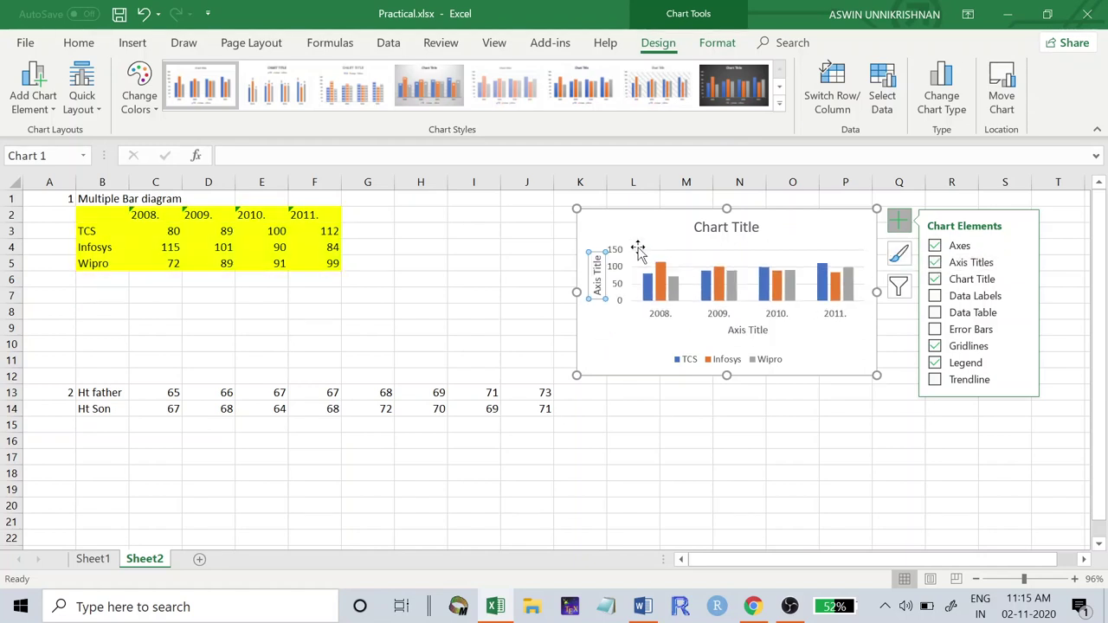
click(744, 329)
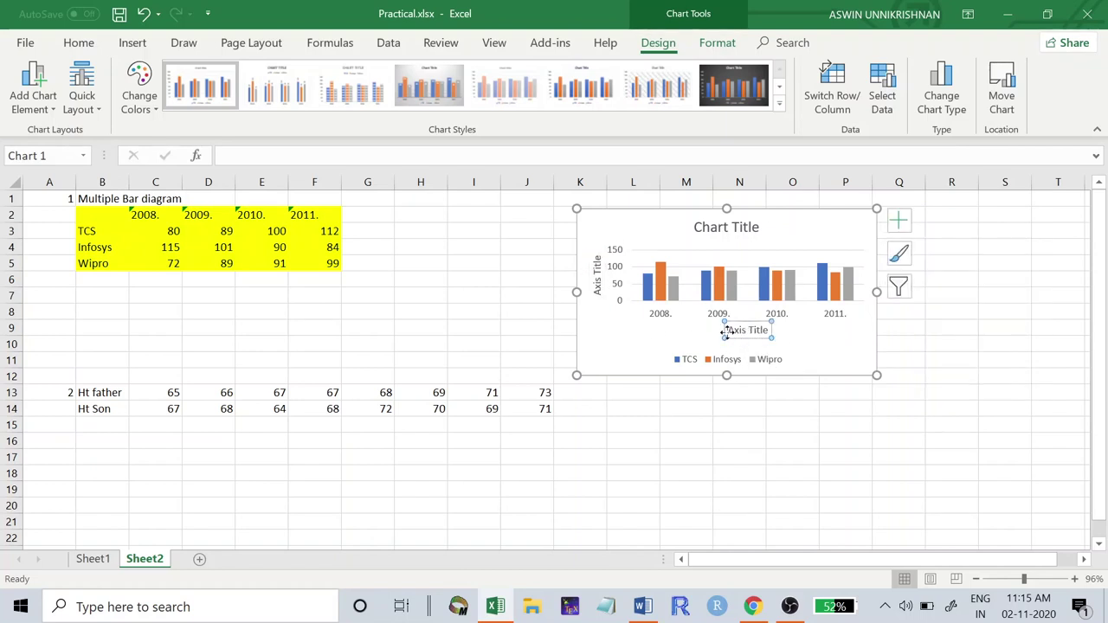
drag(728, 329, 770, 338)
text(Year)
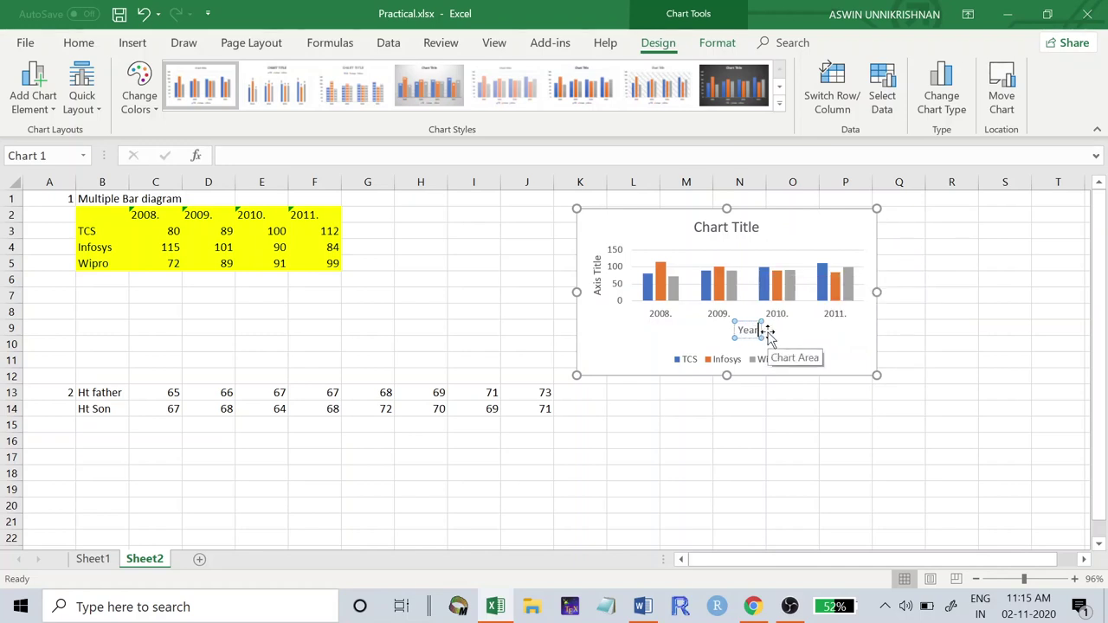
- Set the chart's vertical axis title to "Annual export figures", checking the question sheet in the browser for the wording
double_click(595, 264)
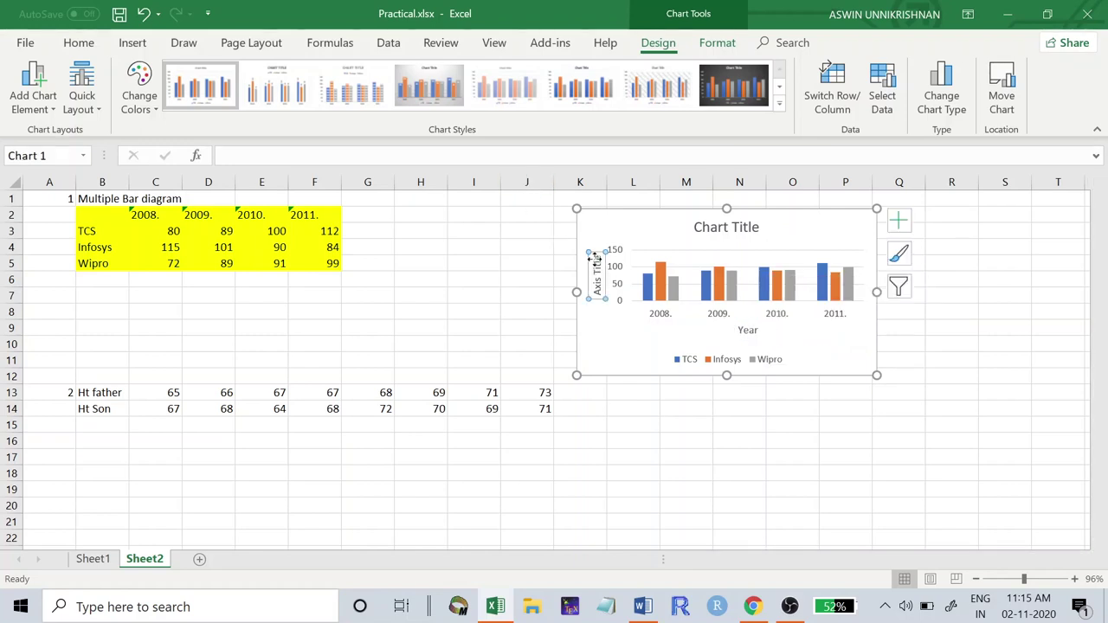
drag(596, 262, 595, 296)
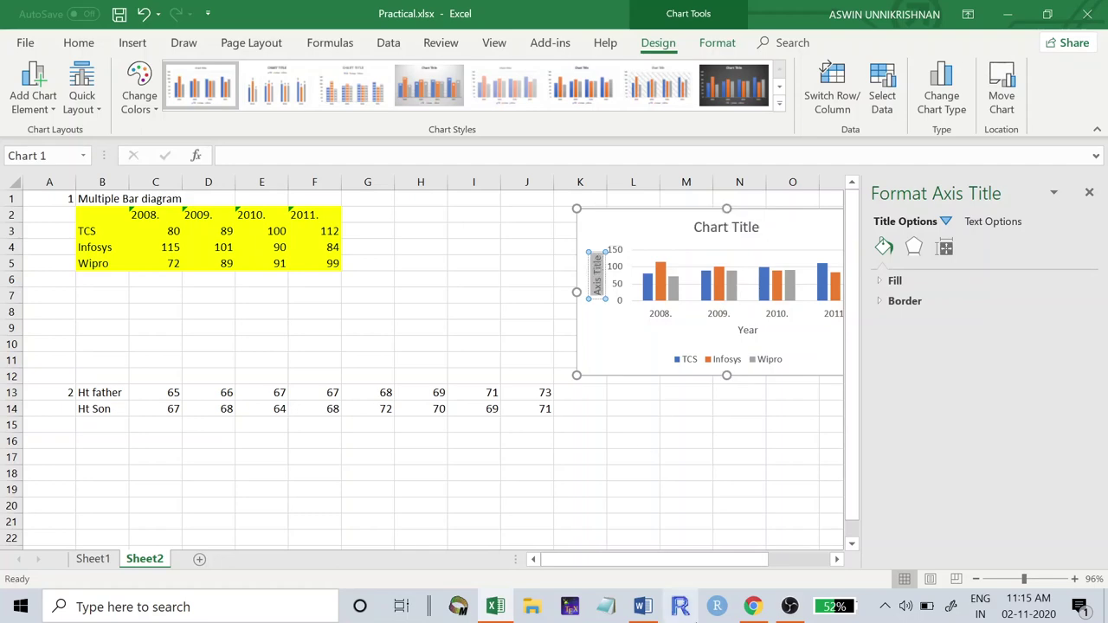
click(751, 608)
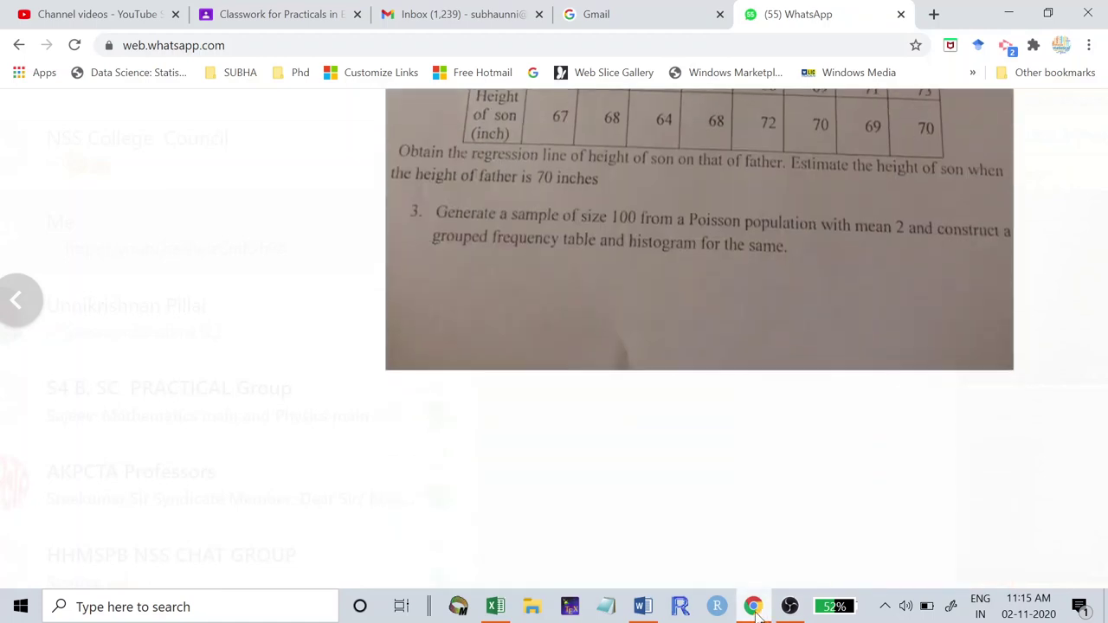
click(492, 608)
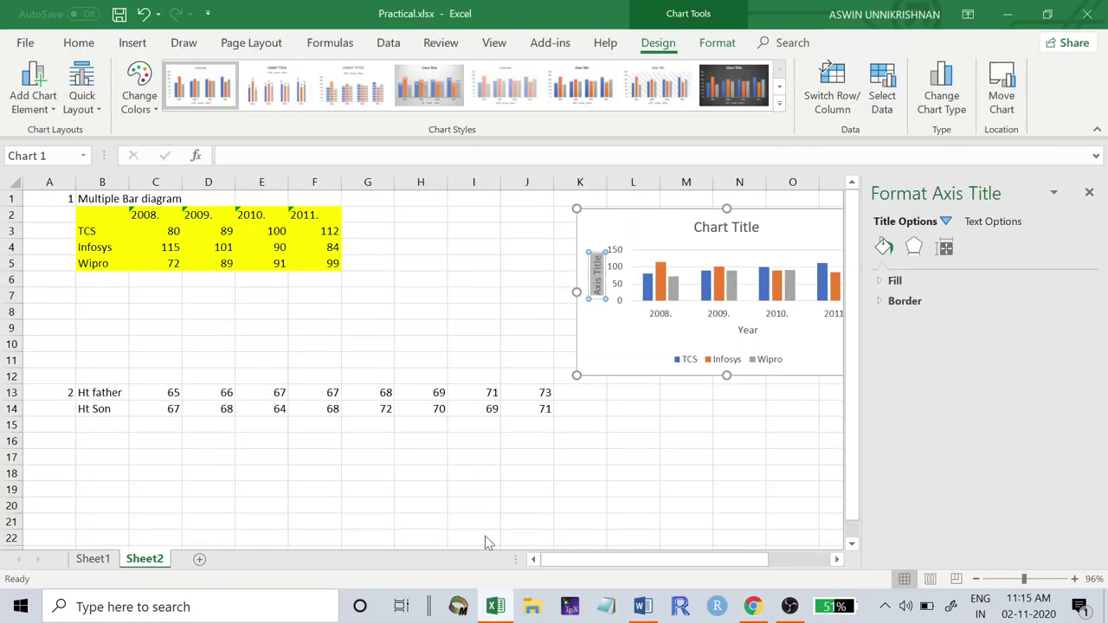
text(Annu)
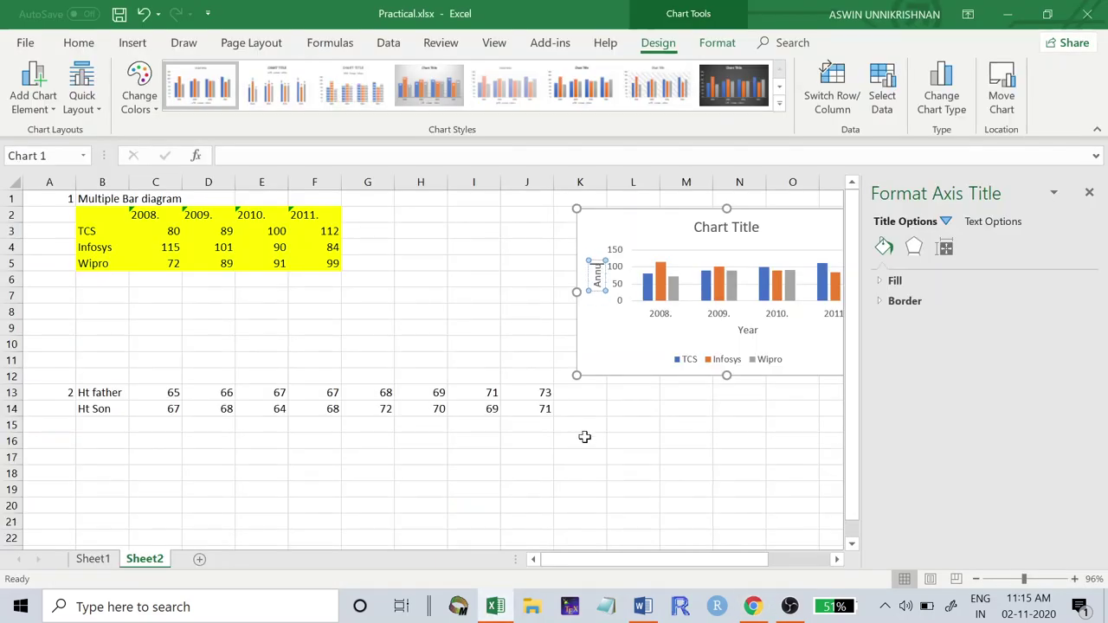
text(al export)
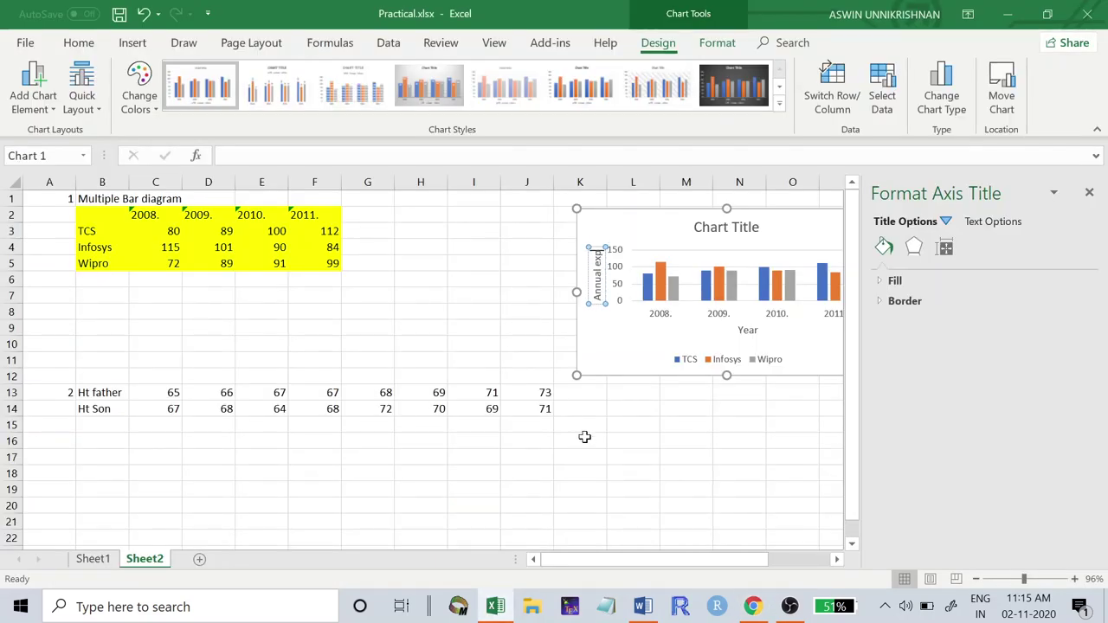
text( figure)
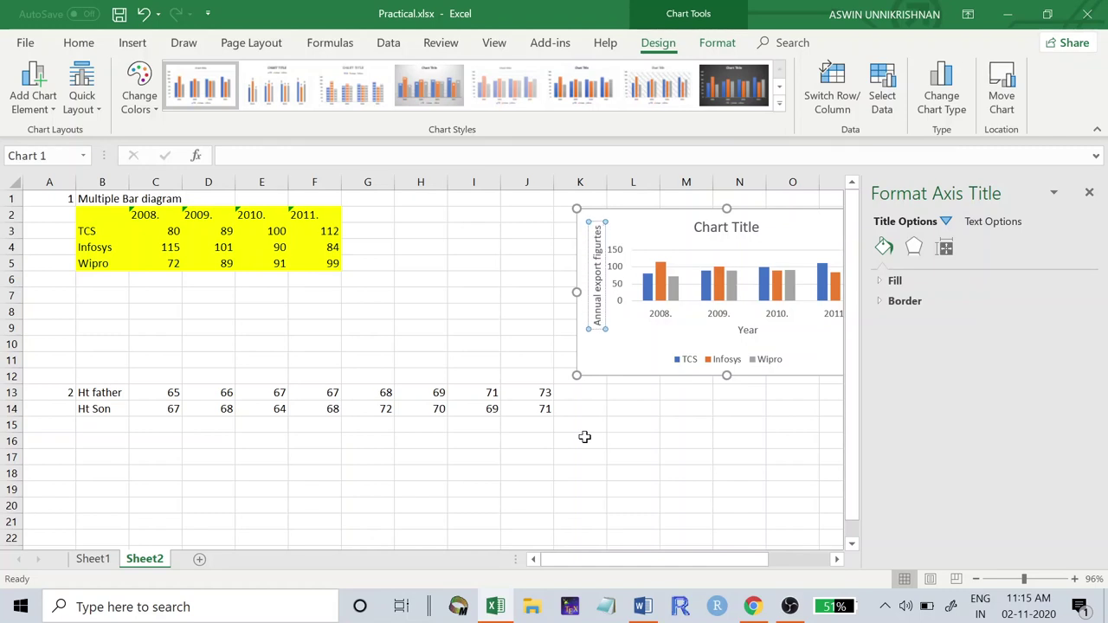
key(BackSpace)
key(BackSpace)
key(BackSpace)
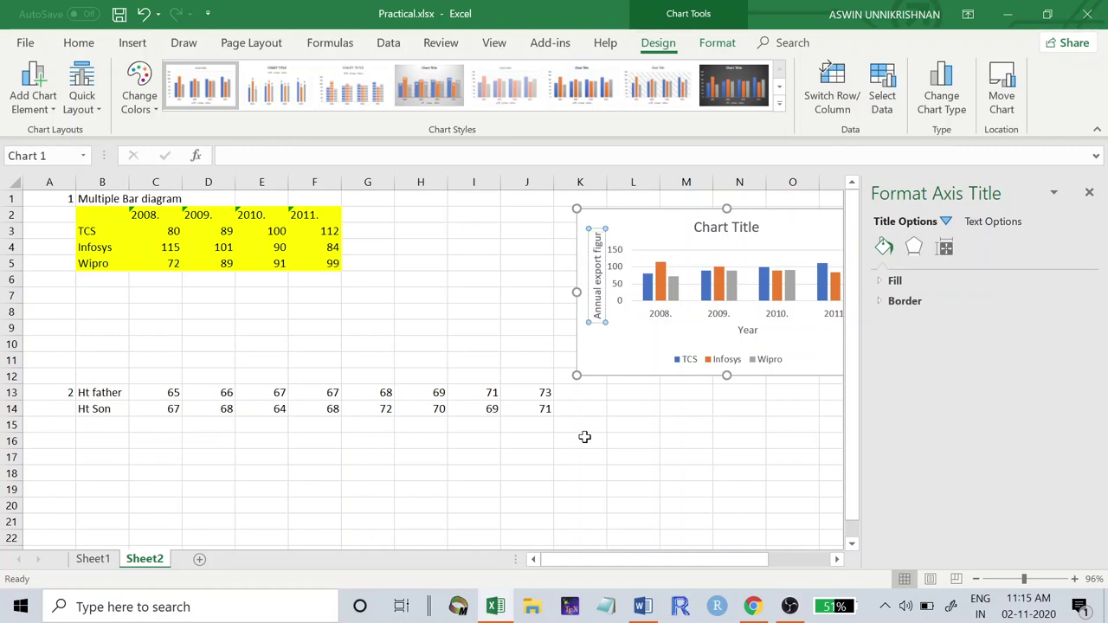
text(es)
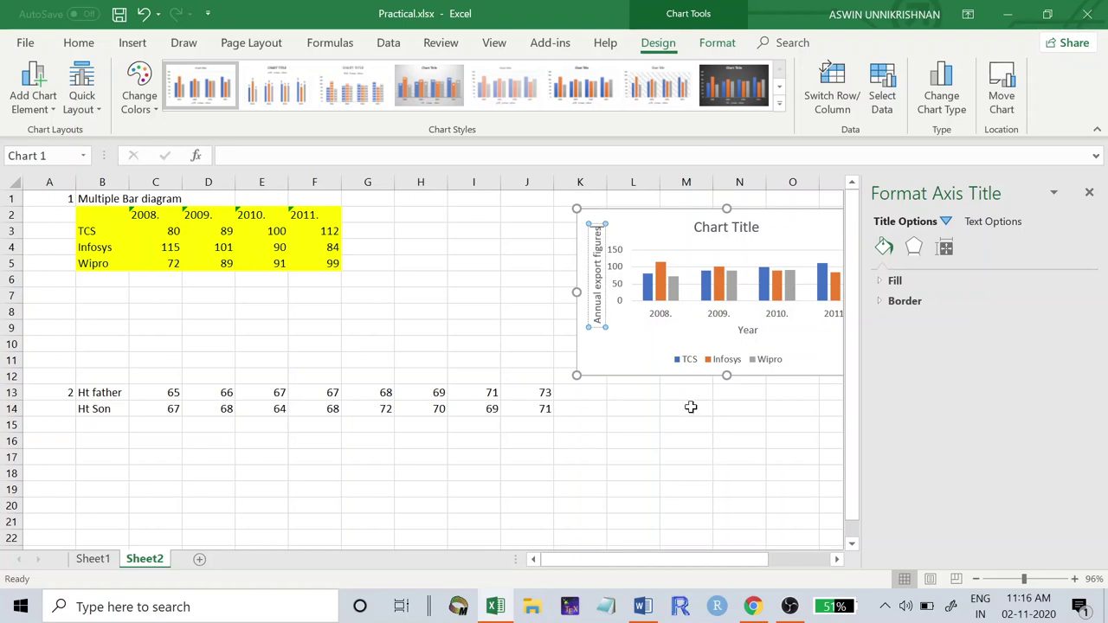
- Move the chart closer to the data, over columns I to N from row 1
click(668, 358)
click(665, 398)
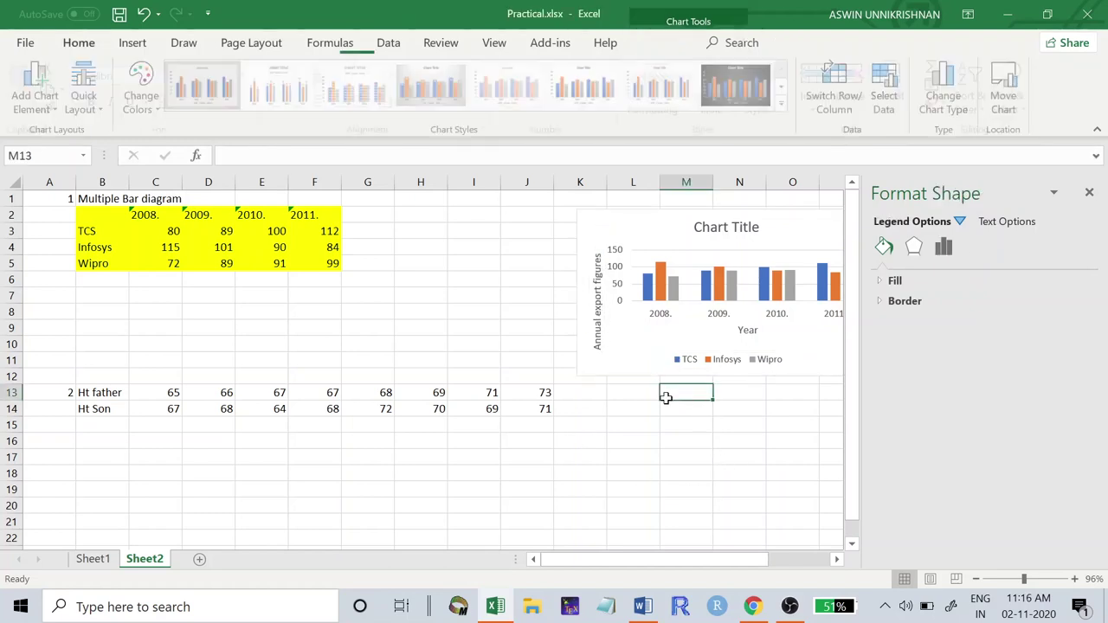
drag(662, 228, 548, 215)
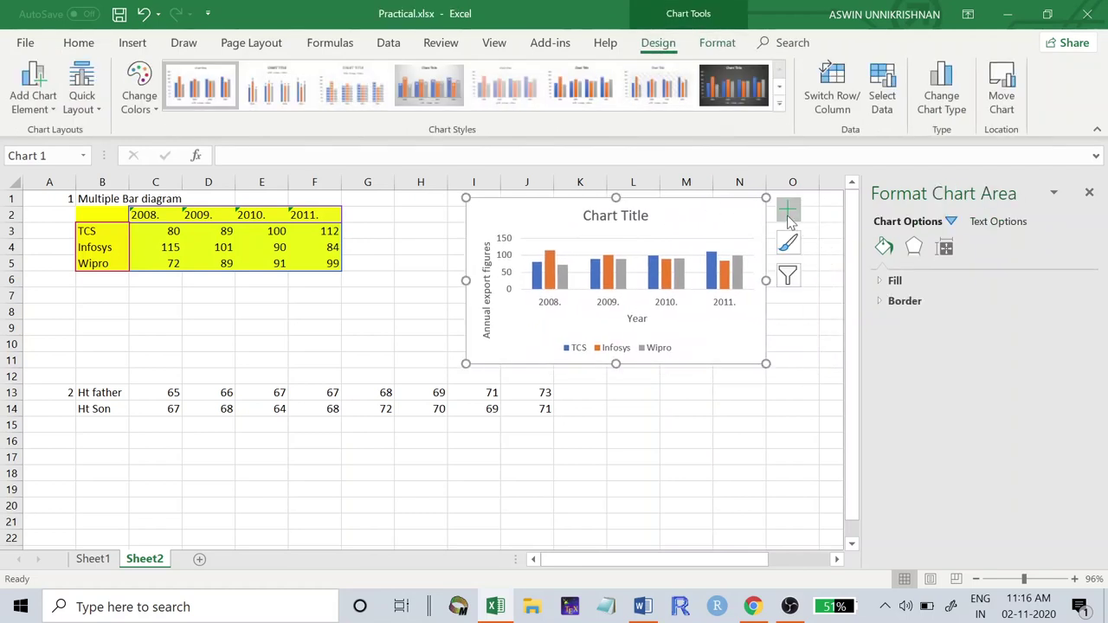
- Hide the chart title and turn it back on
click(788, 211)
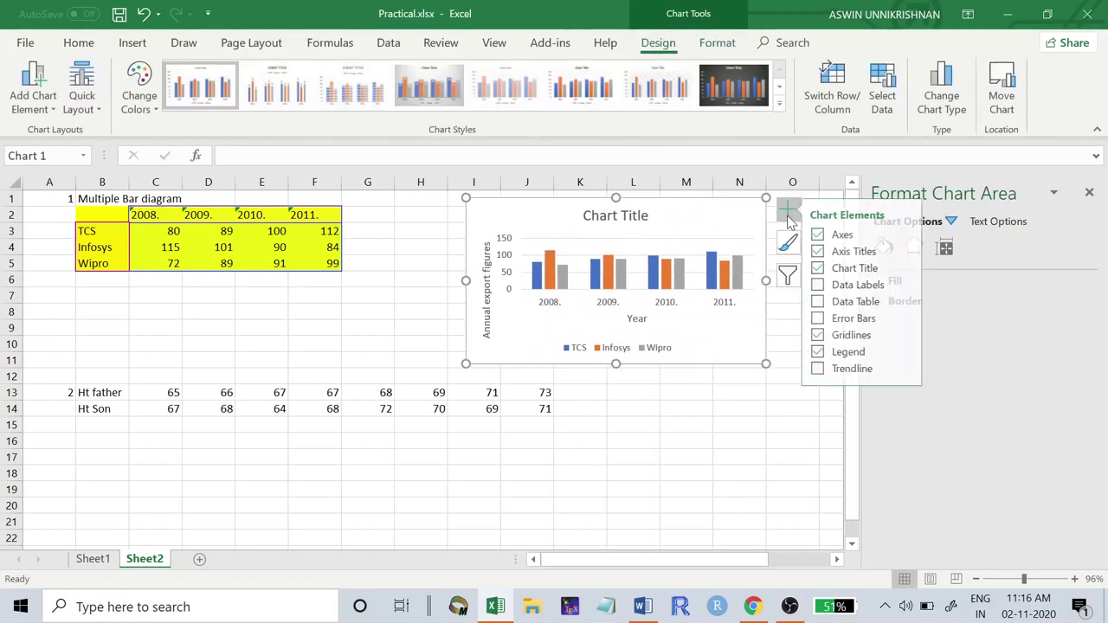
click(861, 270)
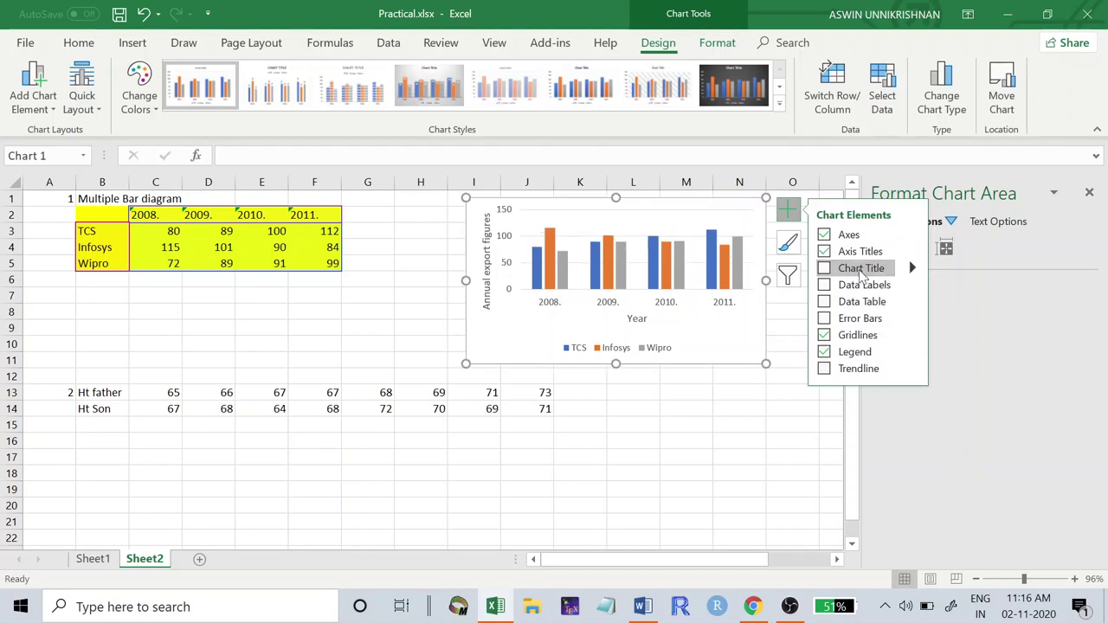
click(861, 269)
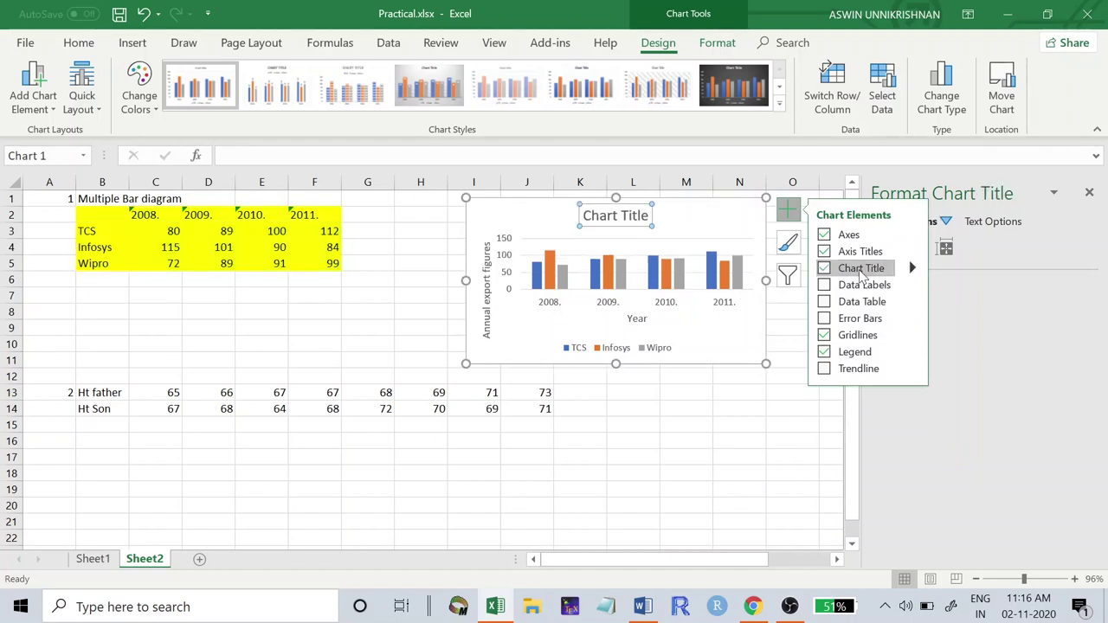
- Replace the placeholder chart title with "Multiple Bar Diagram"
click(631, 217)
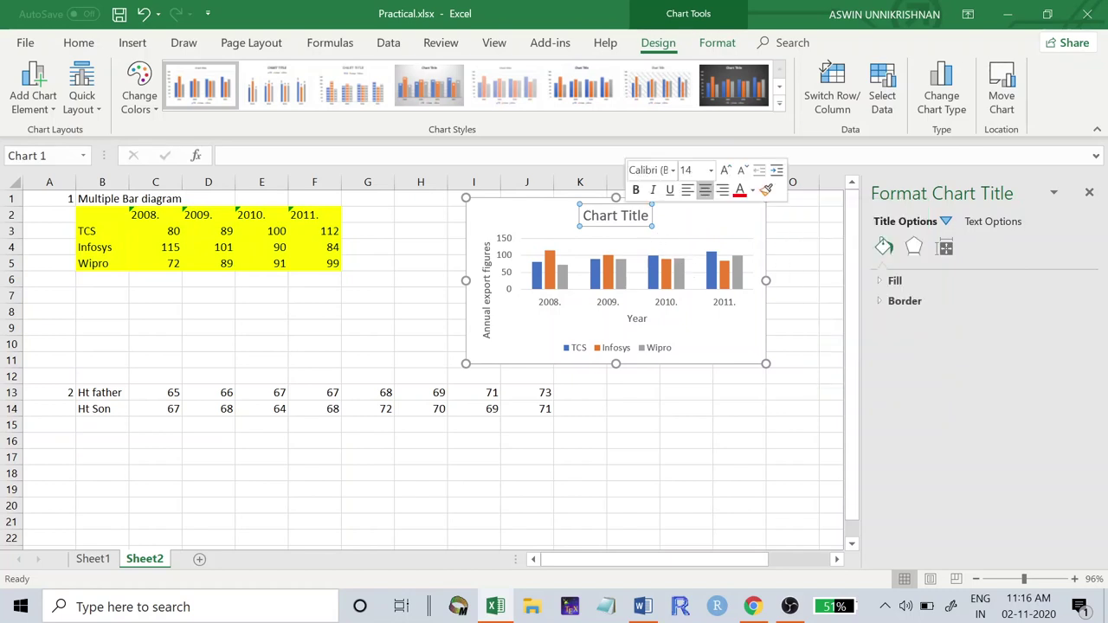
double_click(632, 216)
key(BackSpace)
key(BackSpace)
key(BackSpace)
key(BackSpace)
key(BackSpace)
key(BackSpace)
key(BackSpace)
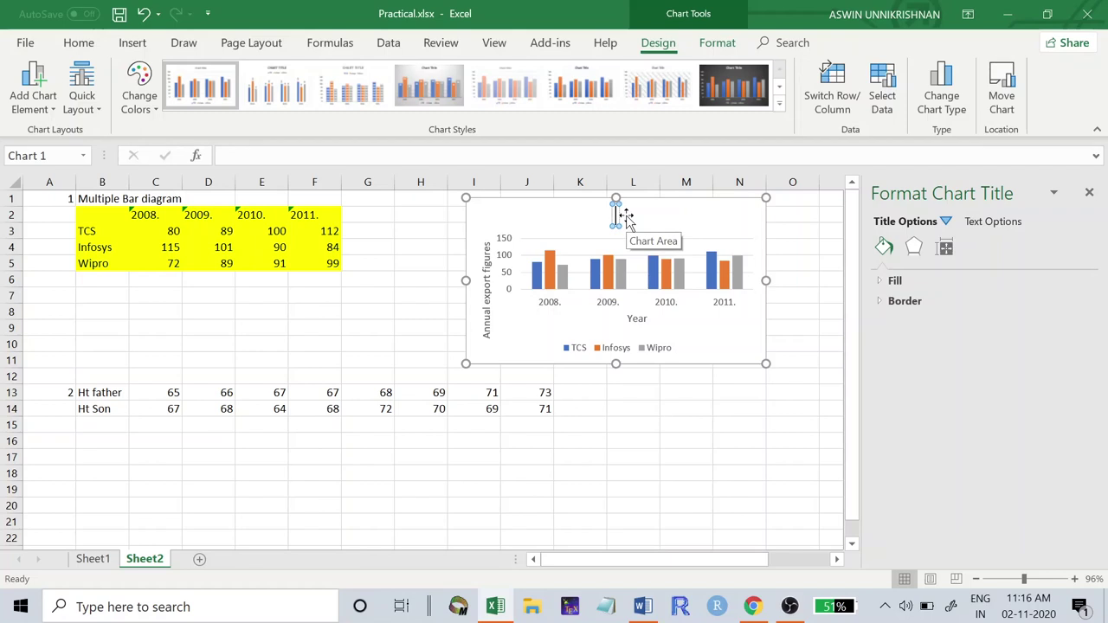
text(Mul)
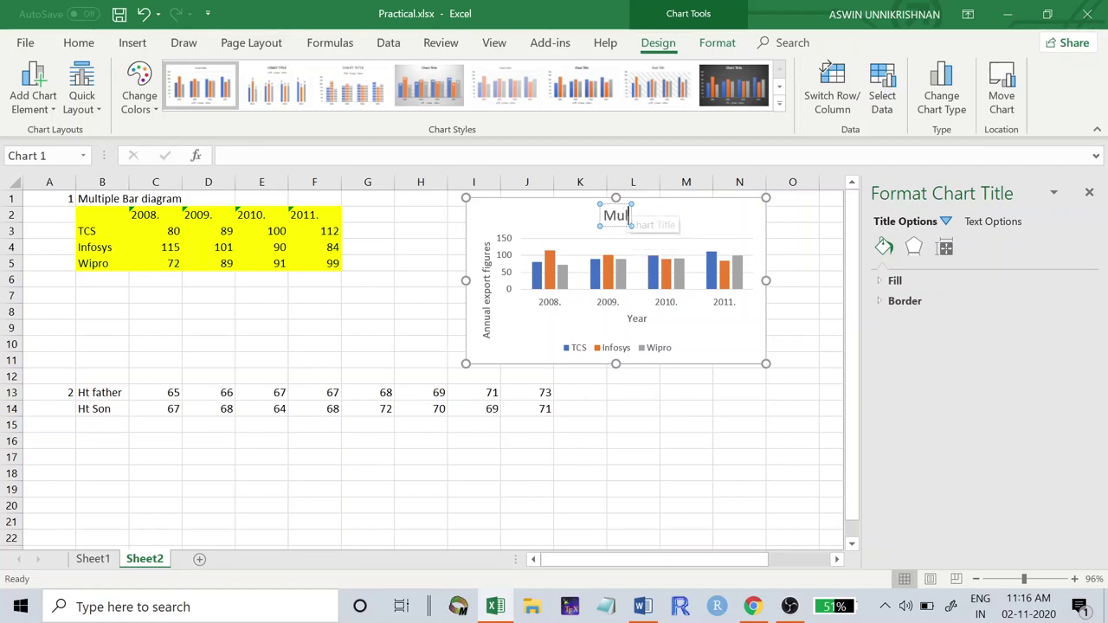
text(tiple Bar)
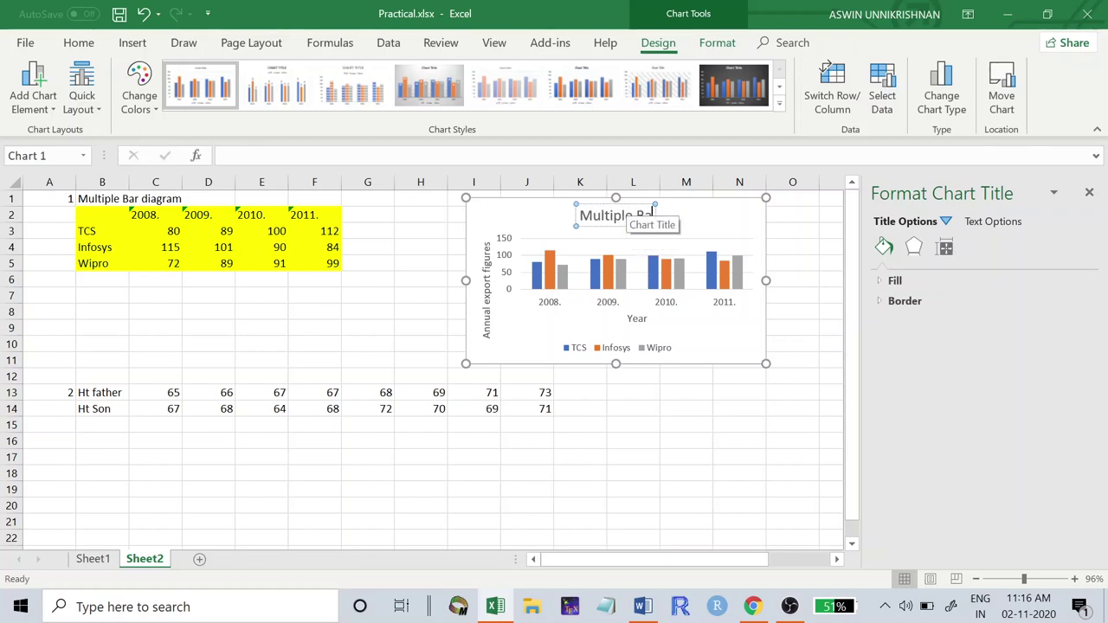
text( Diagram)
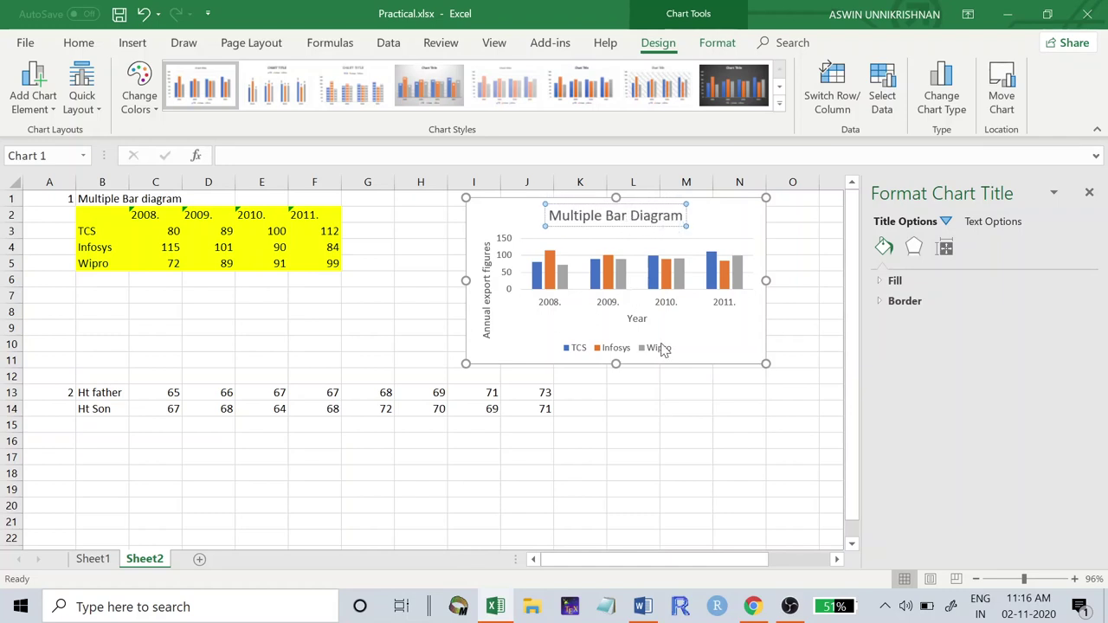
- Remove the legend from the chart, and turn the gridlines off and back on
click(657, 347)
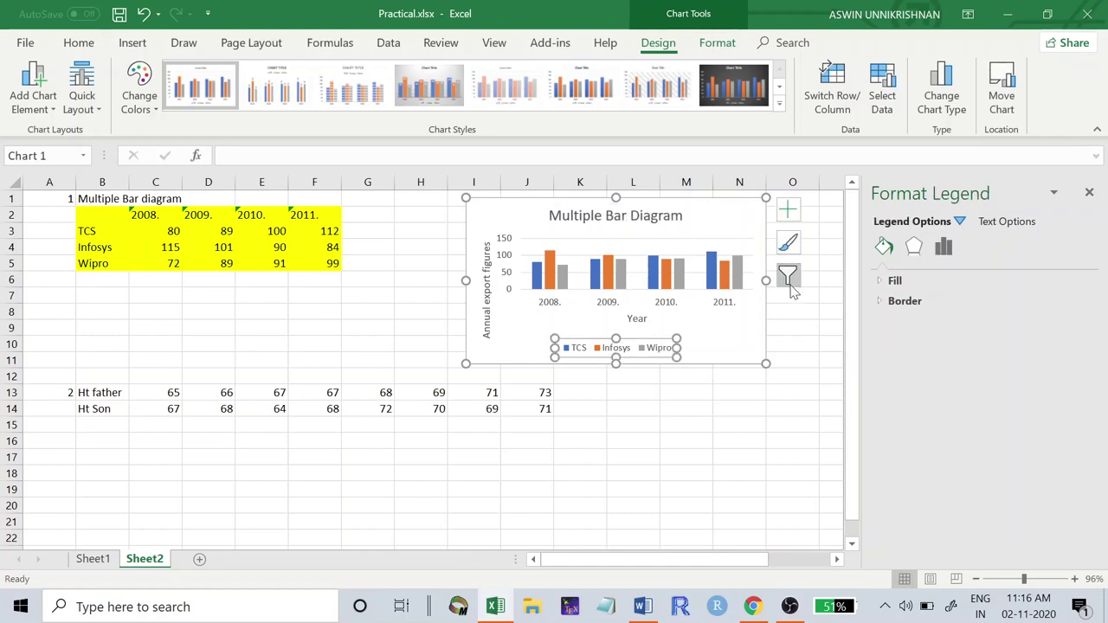
click(789, 211)
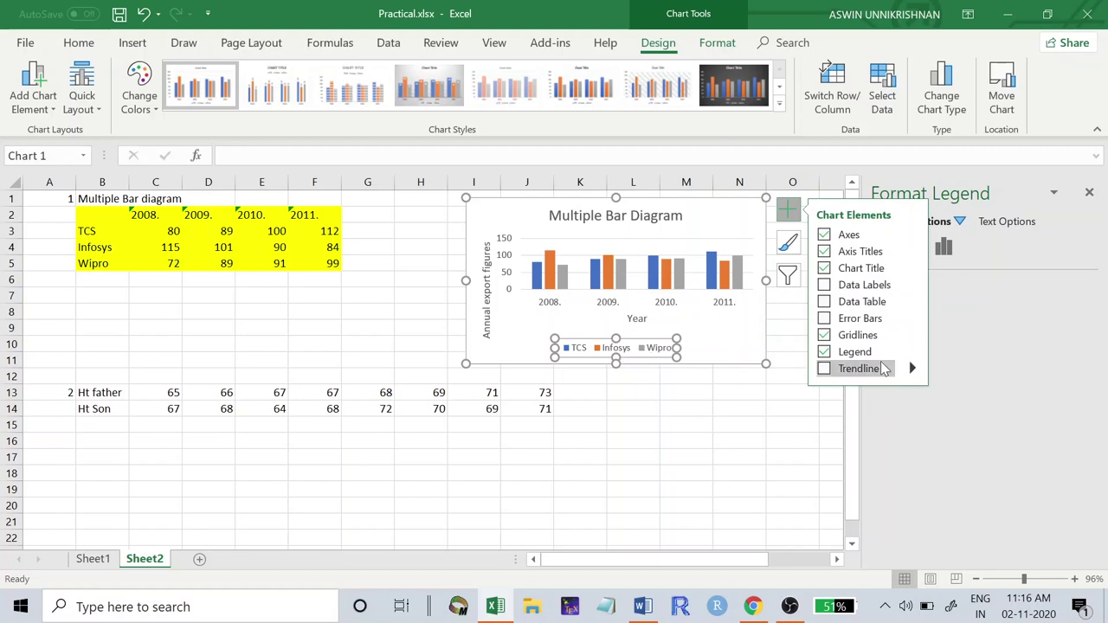
click(855, 353)
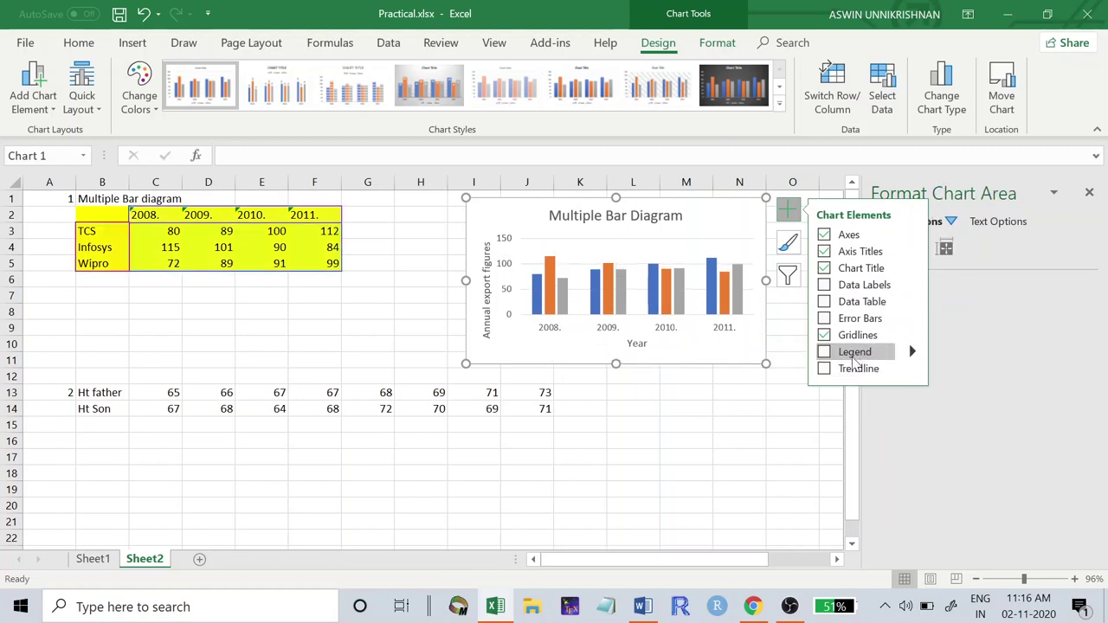
click(855, 340)
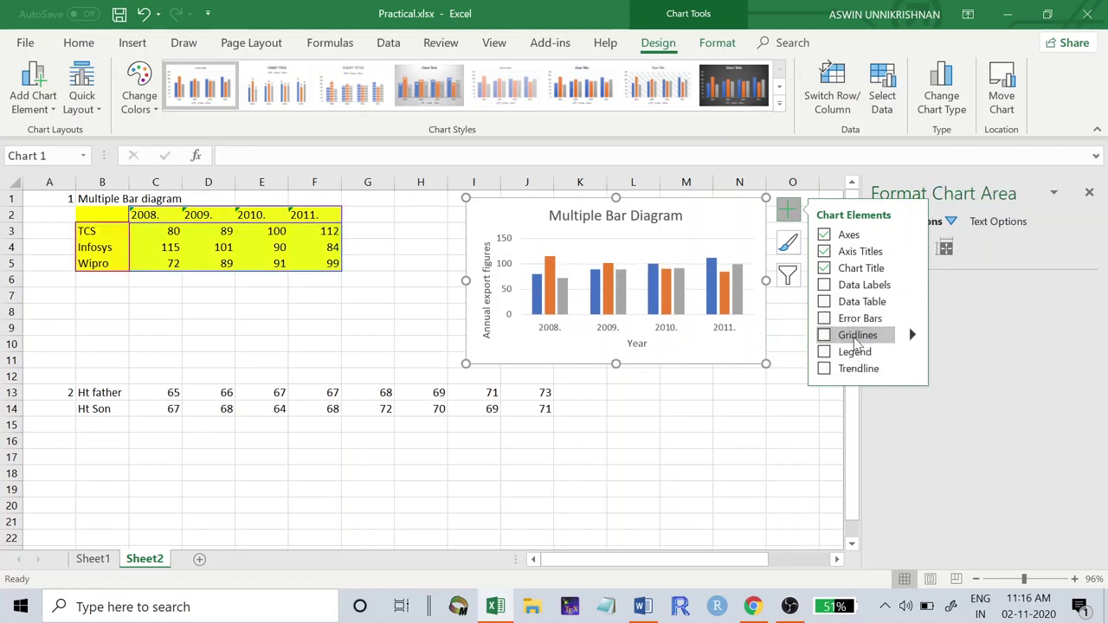
click(855, 340)
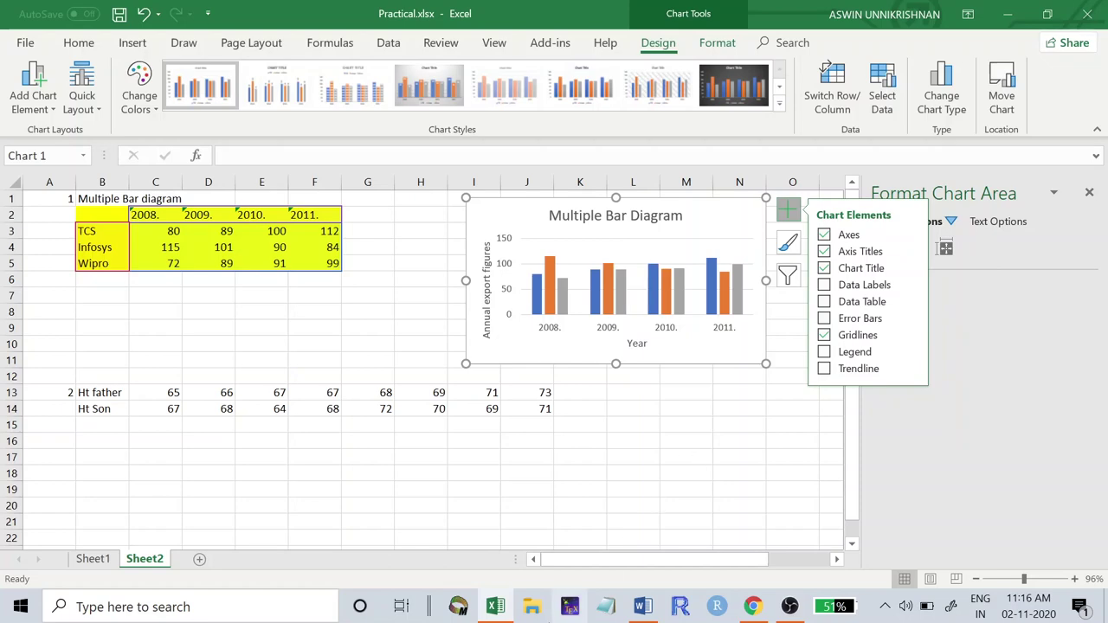
- Read the practical's remaining questions on regression and Poisson sampling in the browser and return to the Excel workbook
click(750, 608)
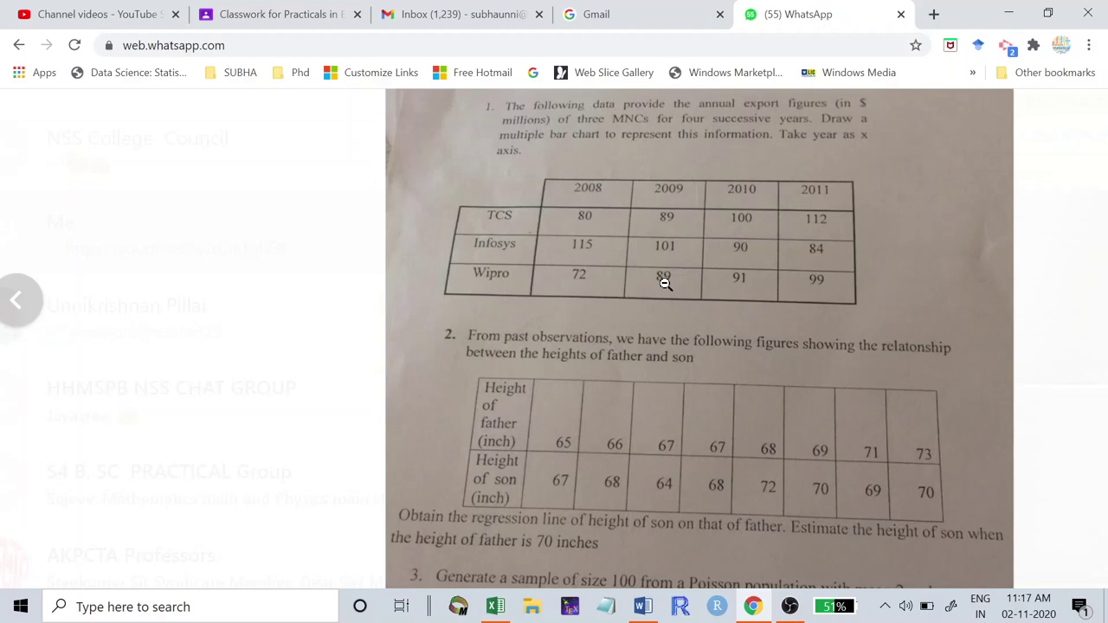
scroll(665, 283, down, 1)
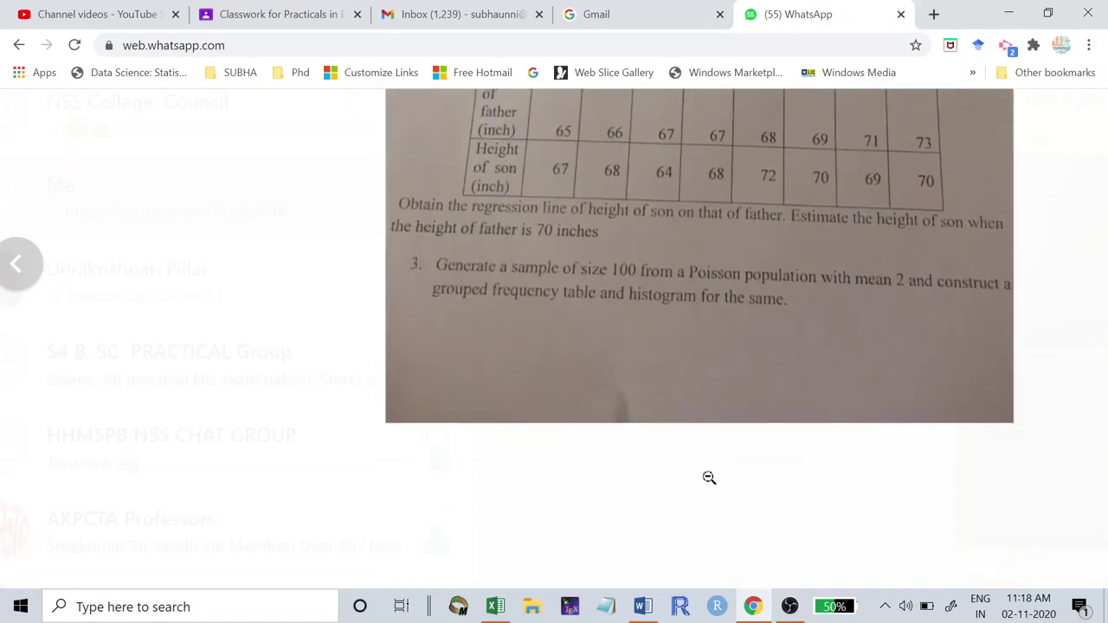
click(645, 606)
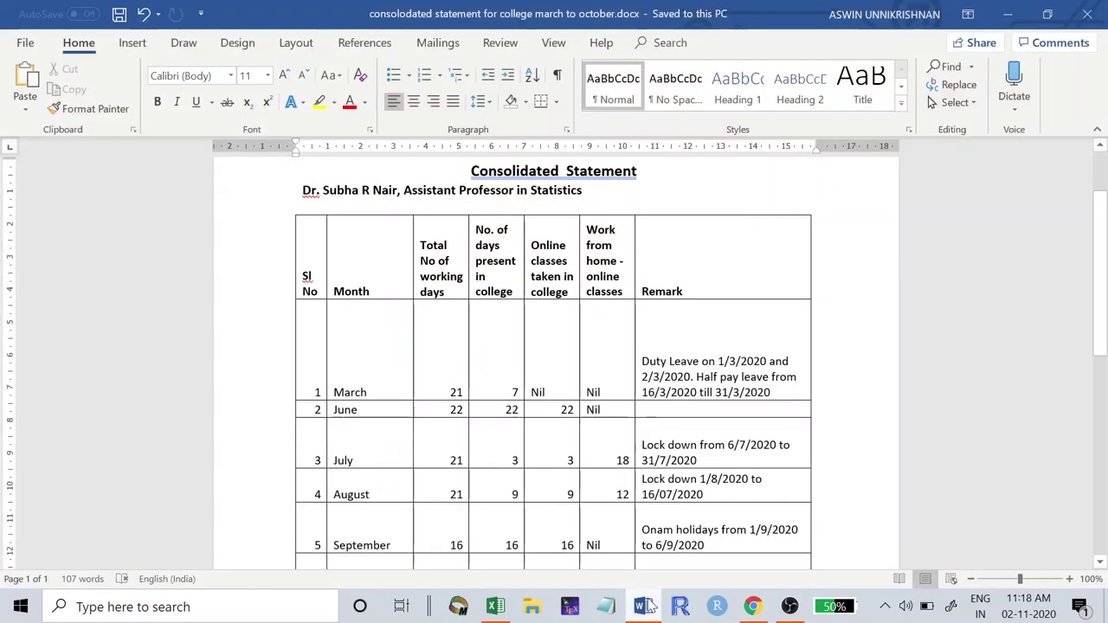
click(498, 608)
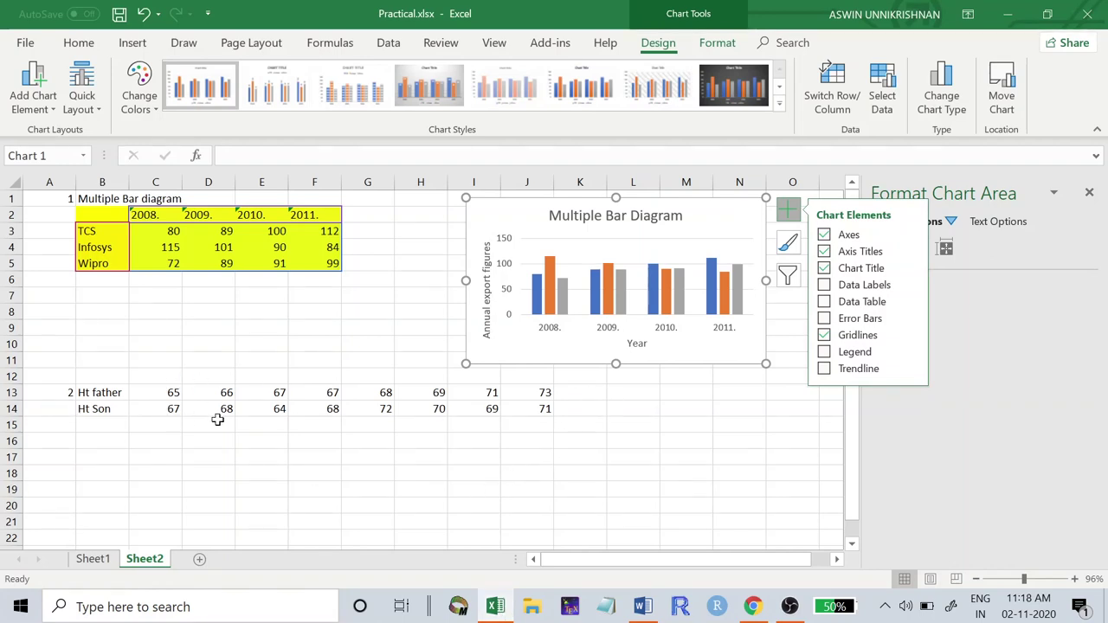
- Label the father and son height rows by entering X in L13 and Y in L14
click(391, 333)
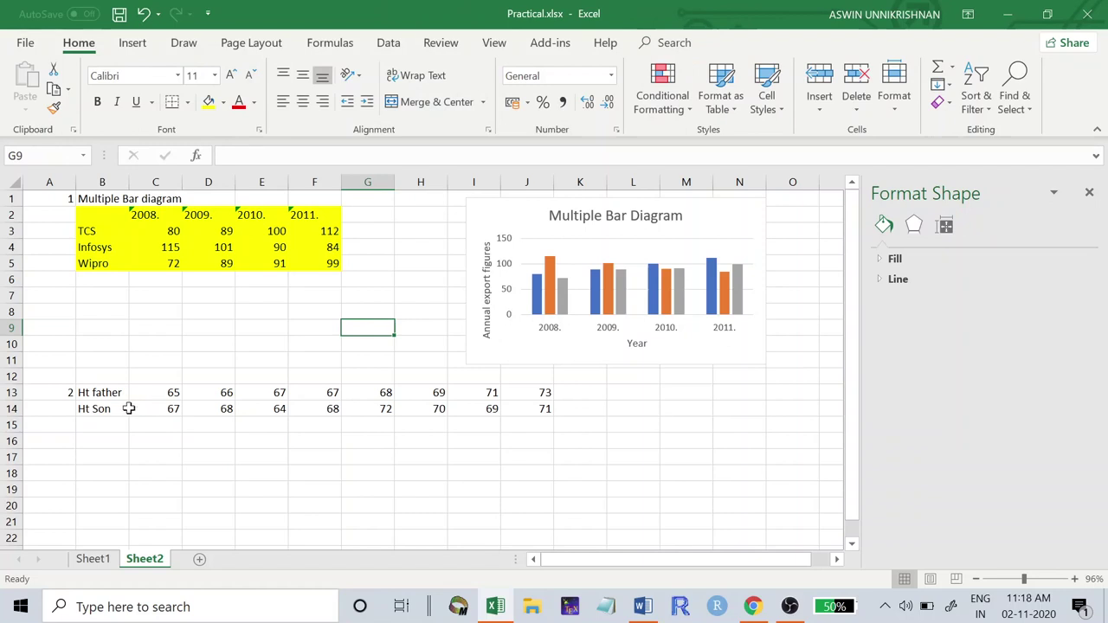
click(617, 395)
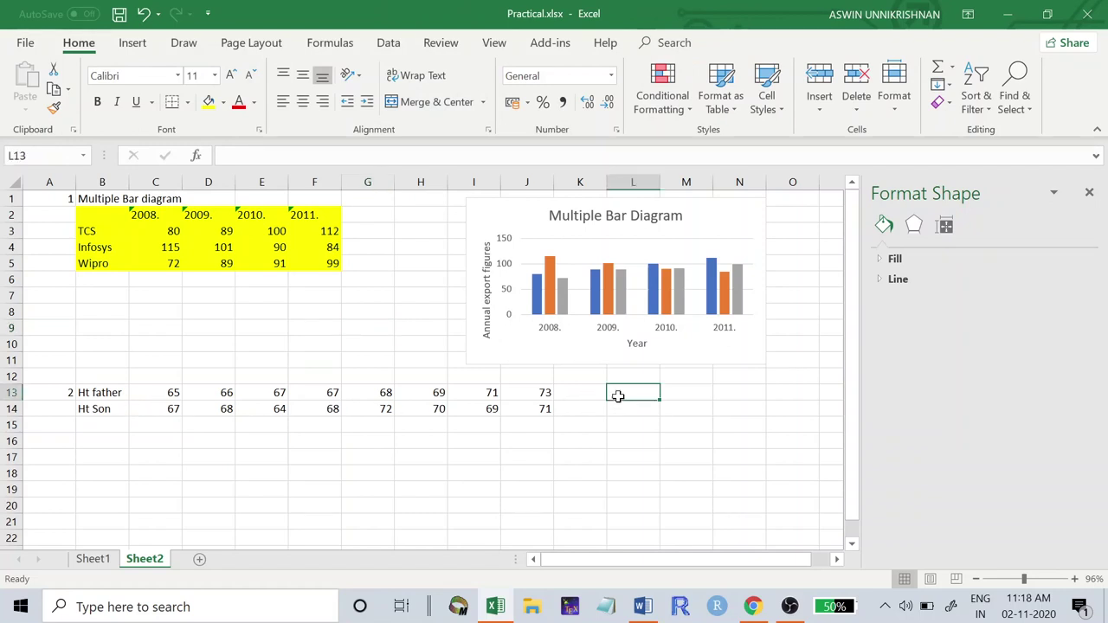
text(X)
key(Return)
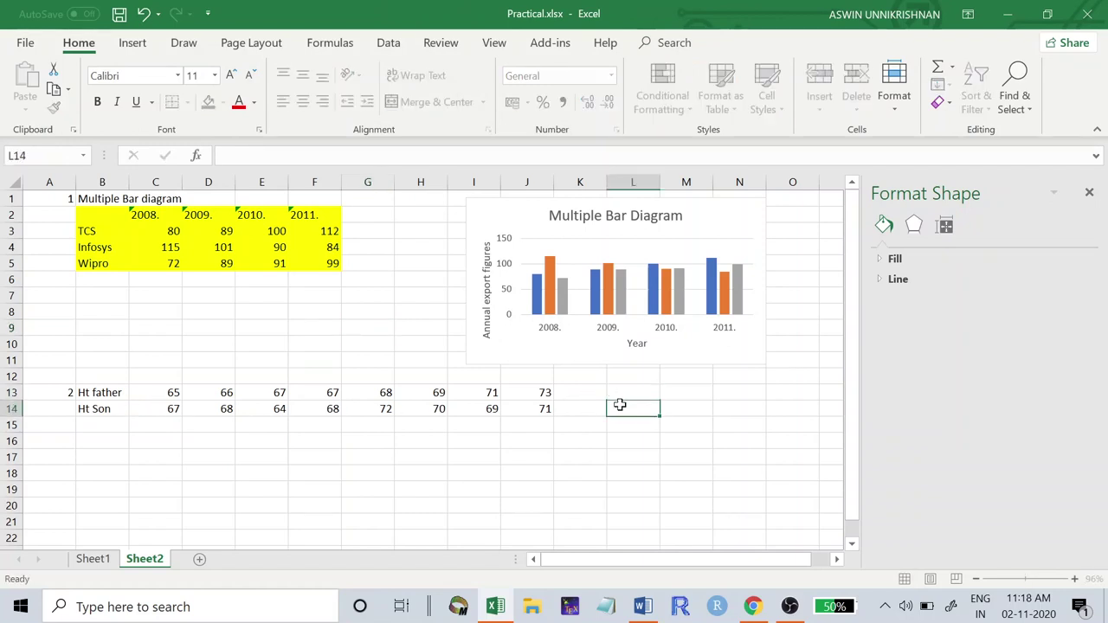
text(Y)
click(557, 489)
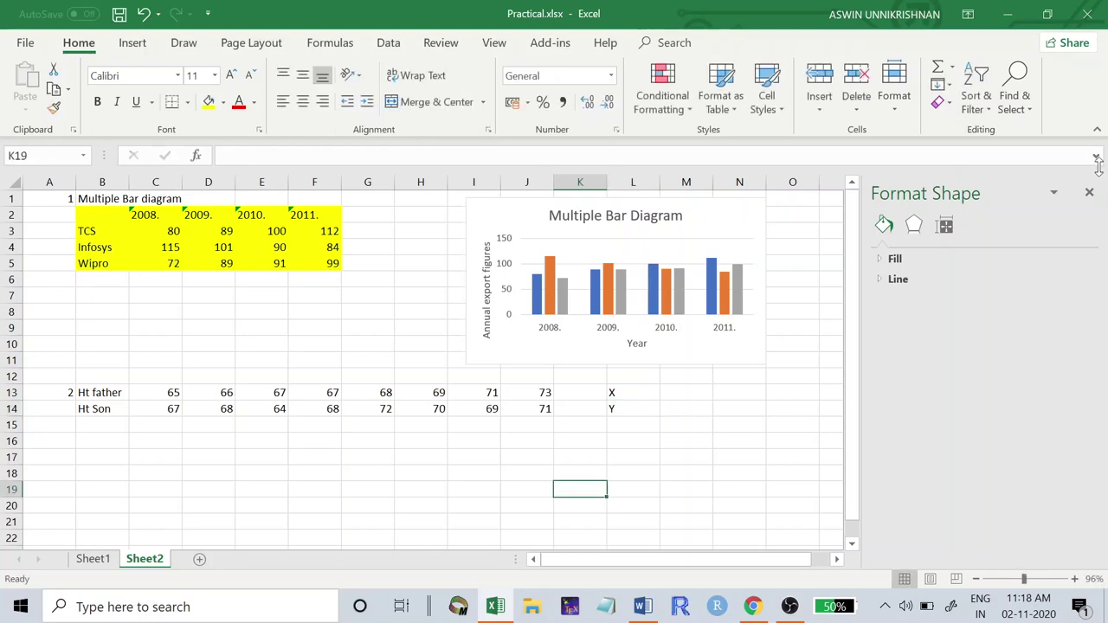
- Close the shape formatting pane and insert a markers-only scatter chart from the father and son height data in B13:J14
click(1090, 194)
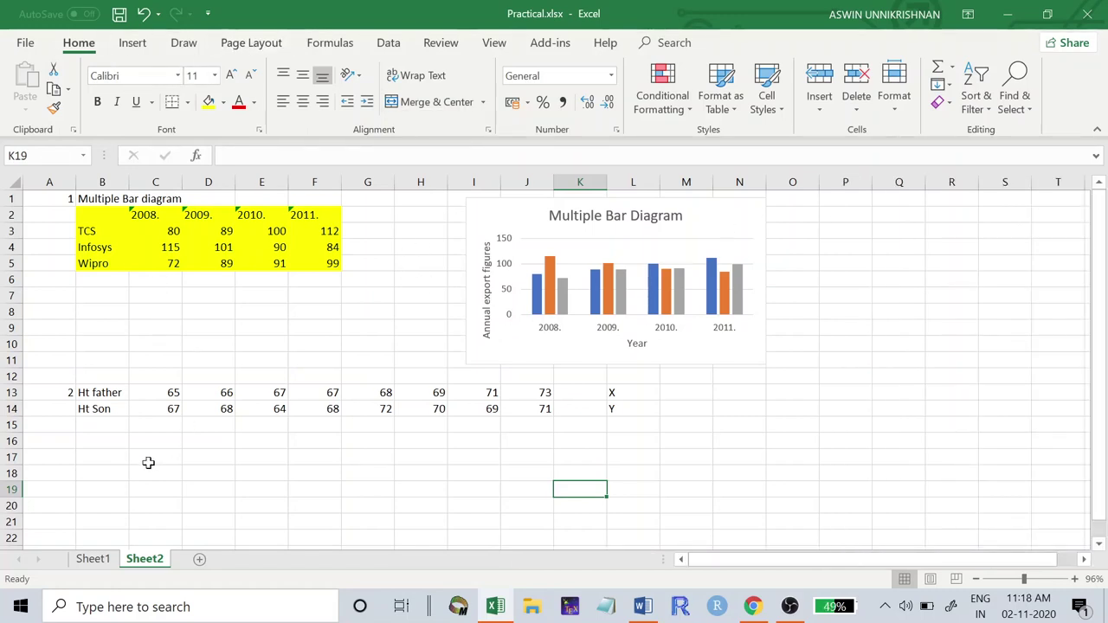
drag(104, 385, 541, 407)
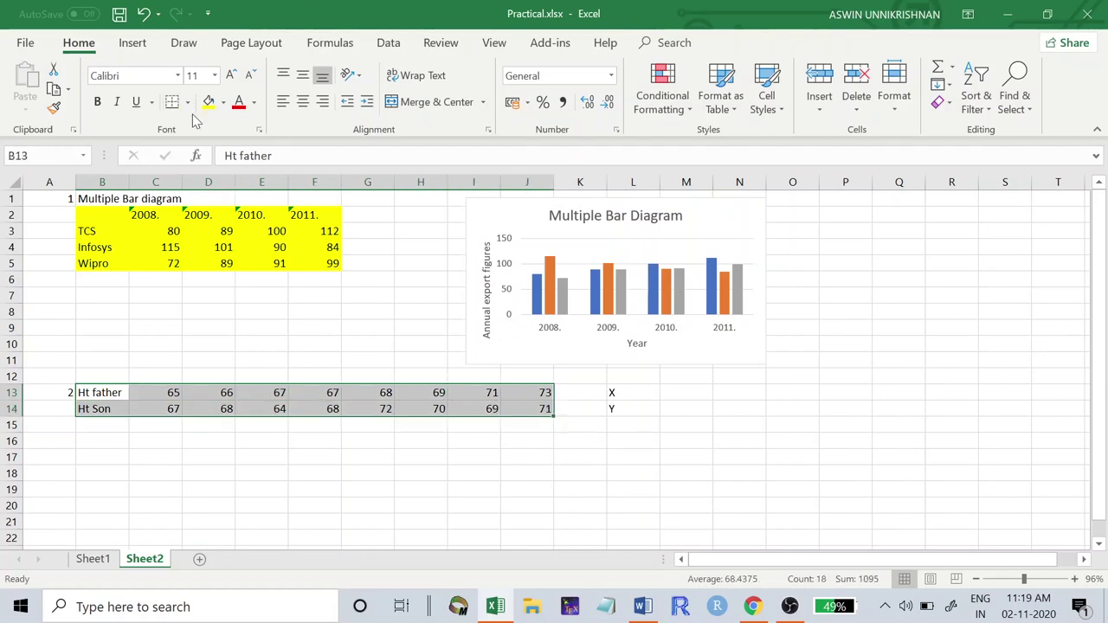
click(140, 45)
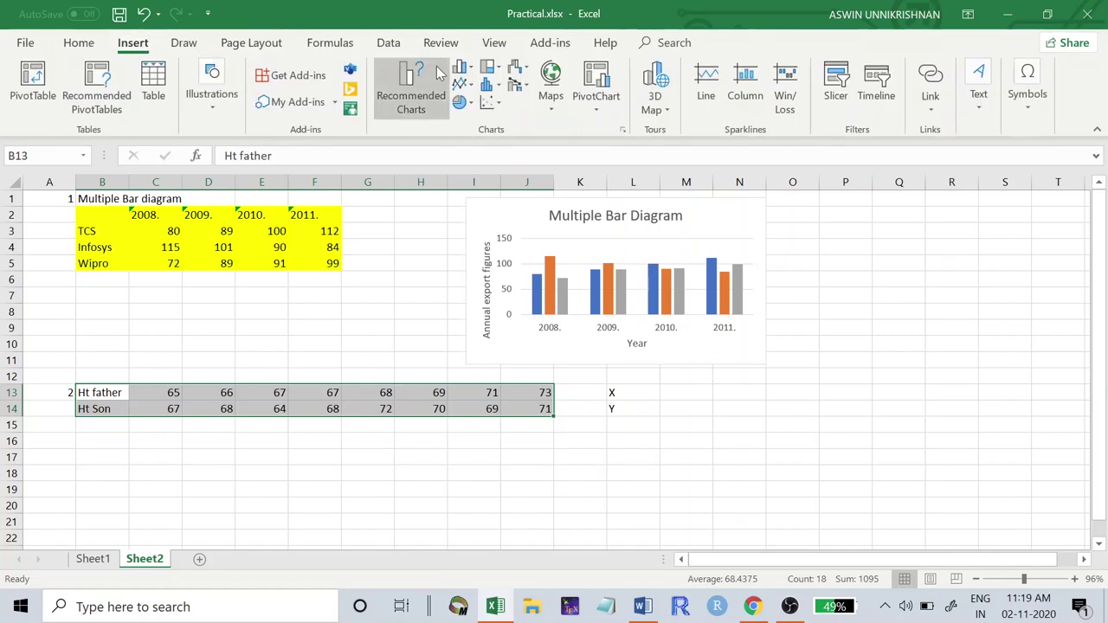
click(487, 102)
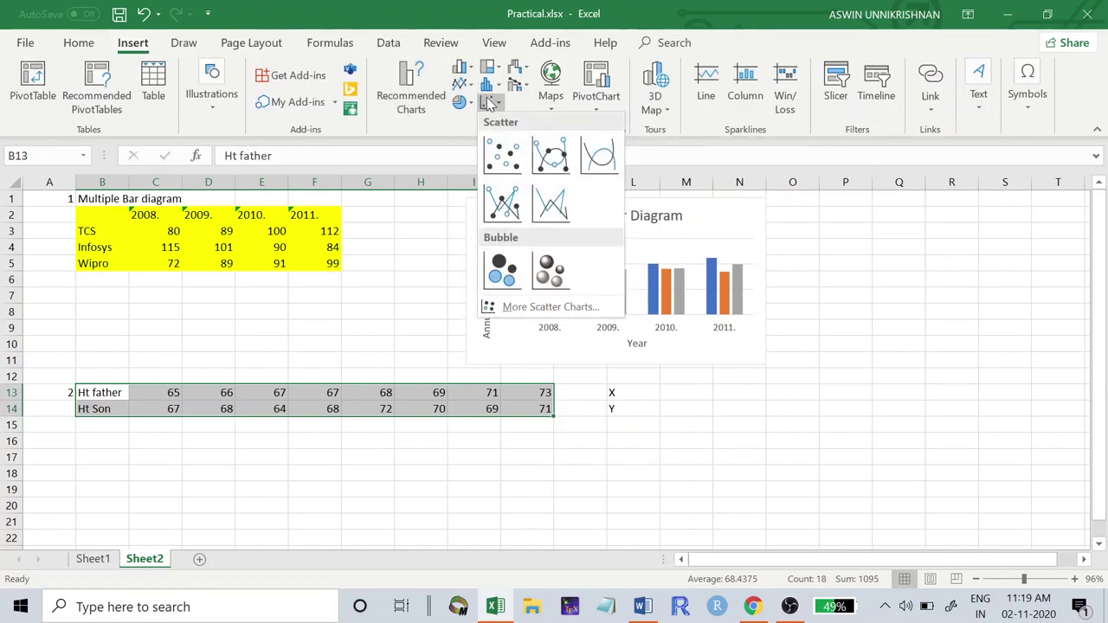
click(497, 166)
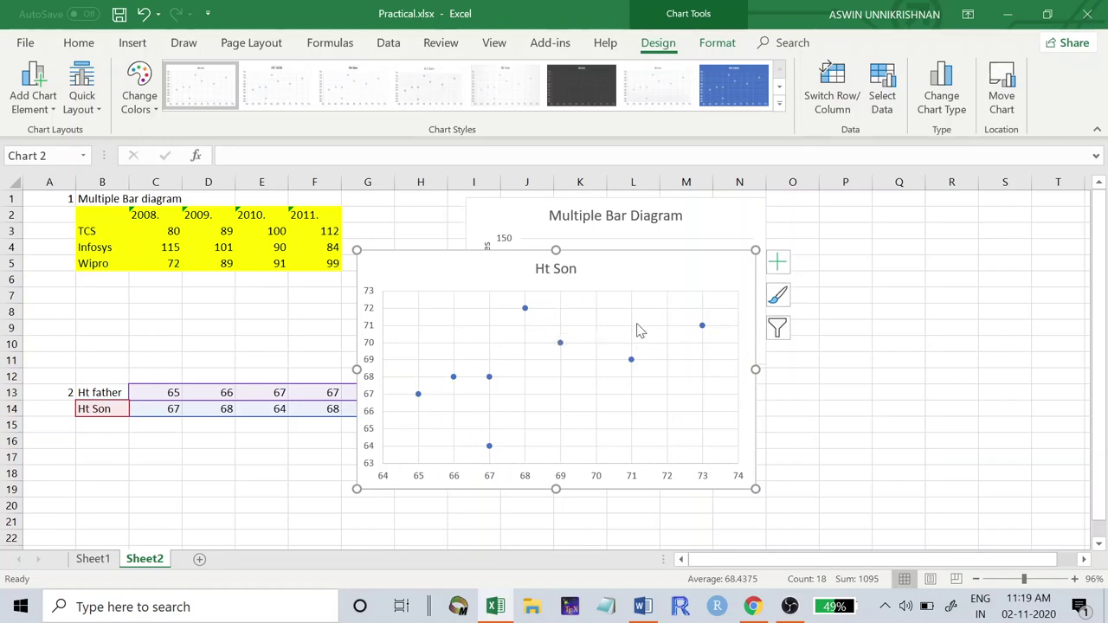
- Add a linear trendline to the height scatter chart, display its equation on the chart, and close the formatting pane
right_click(633, 362)
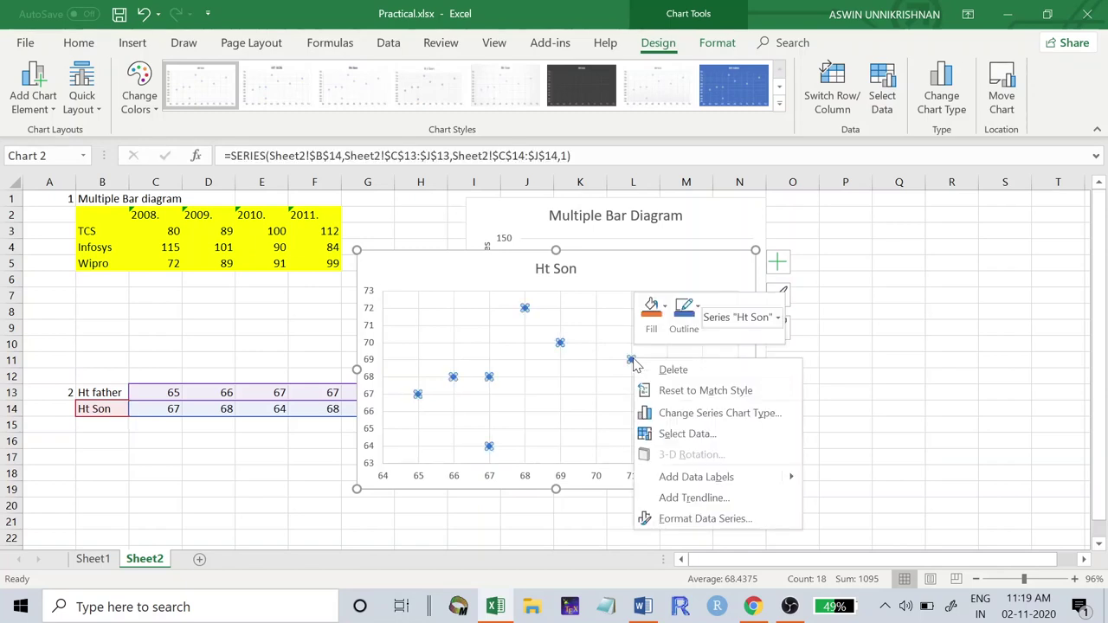
click(684, 499)
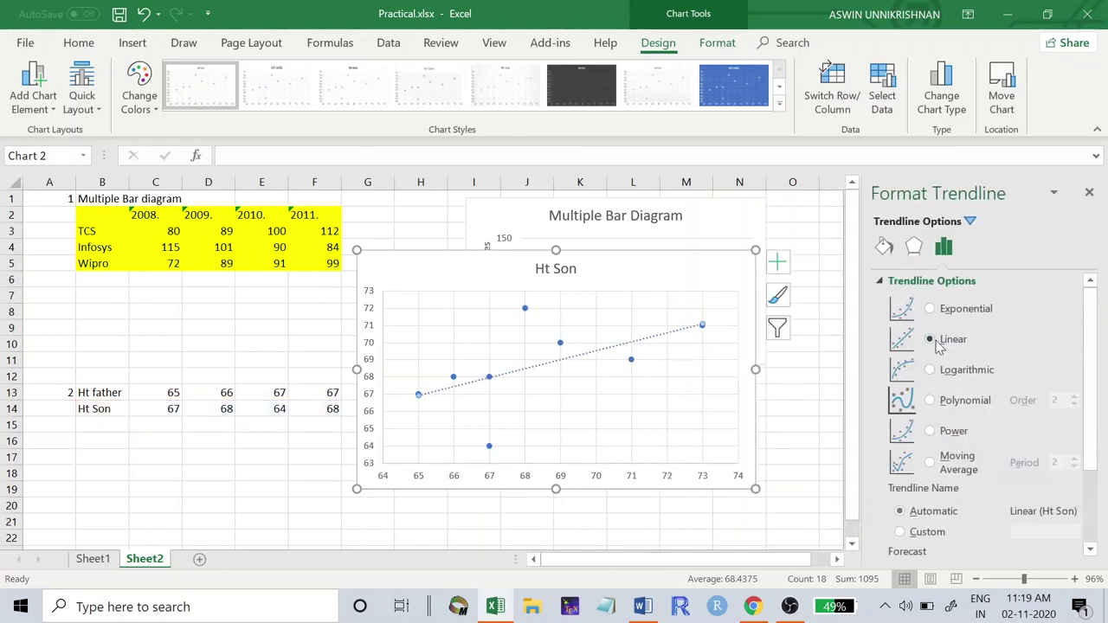
scroll(1094, 389, down, 3)
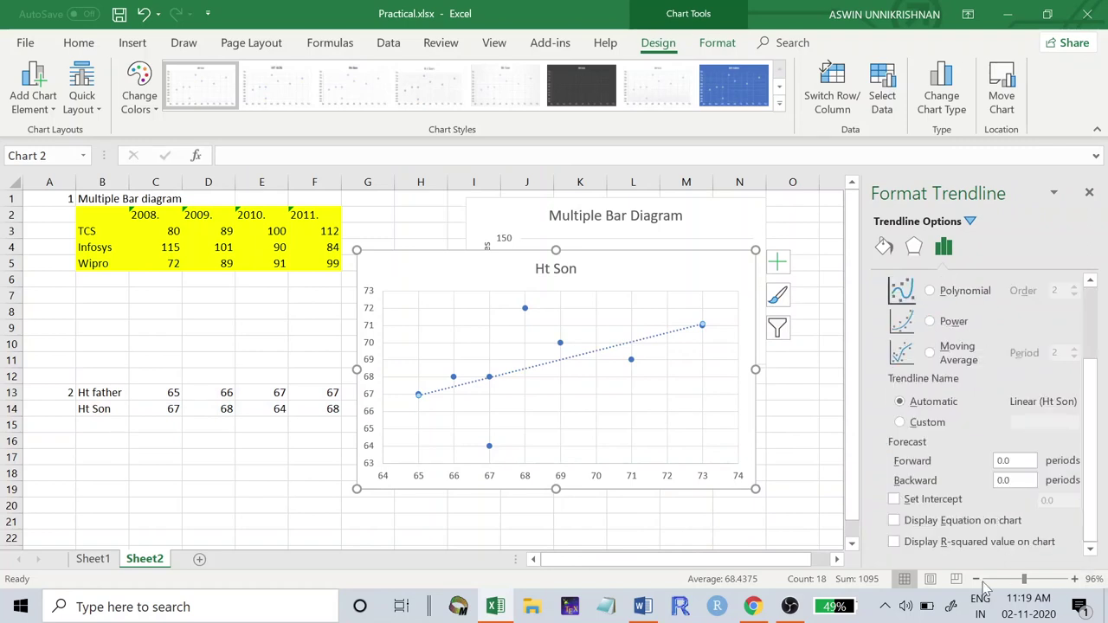
click(967, 521)
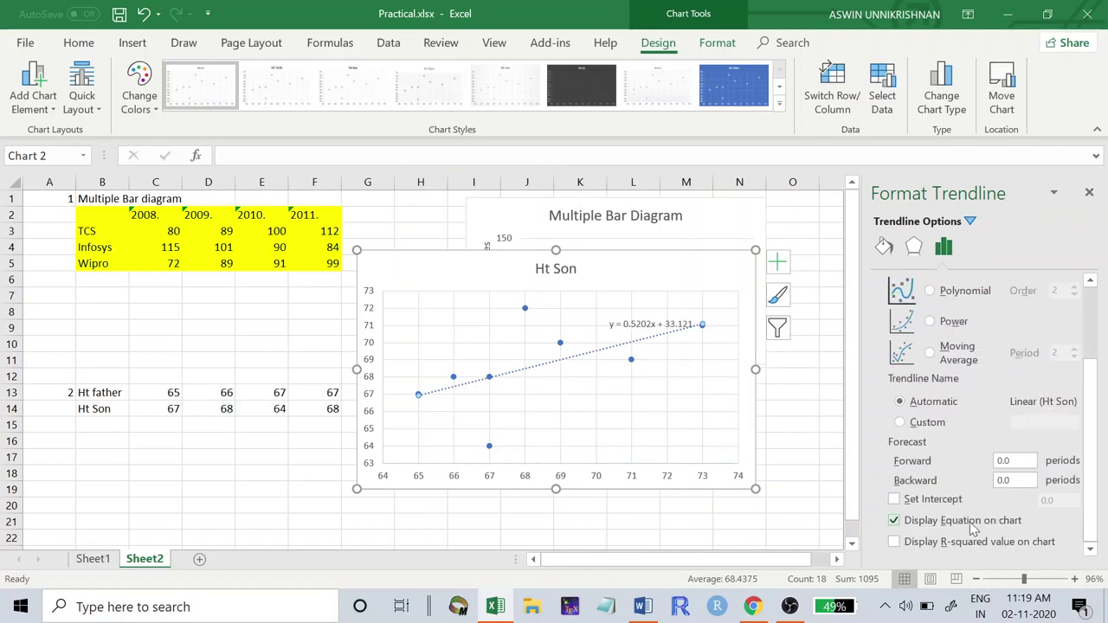
click(1089, 192)
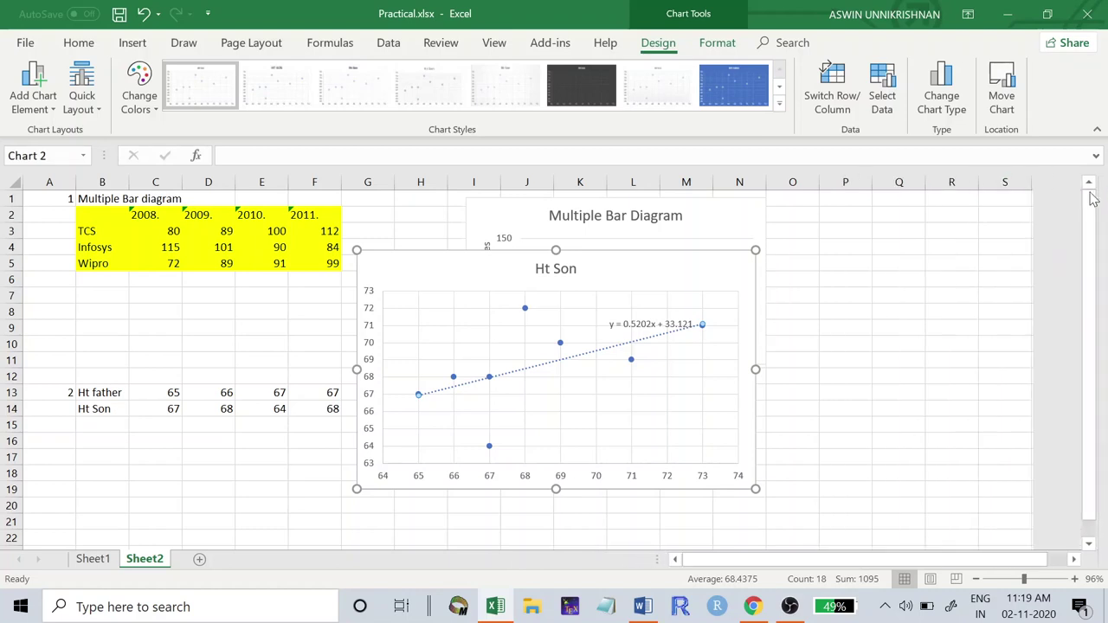
- Move the scatter chart clear of the height data and enter the regression equation y=0.5202x+33.121 in D18
drag(424, 265, 681, 260)
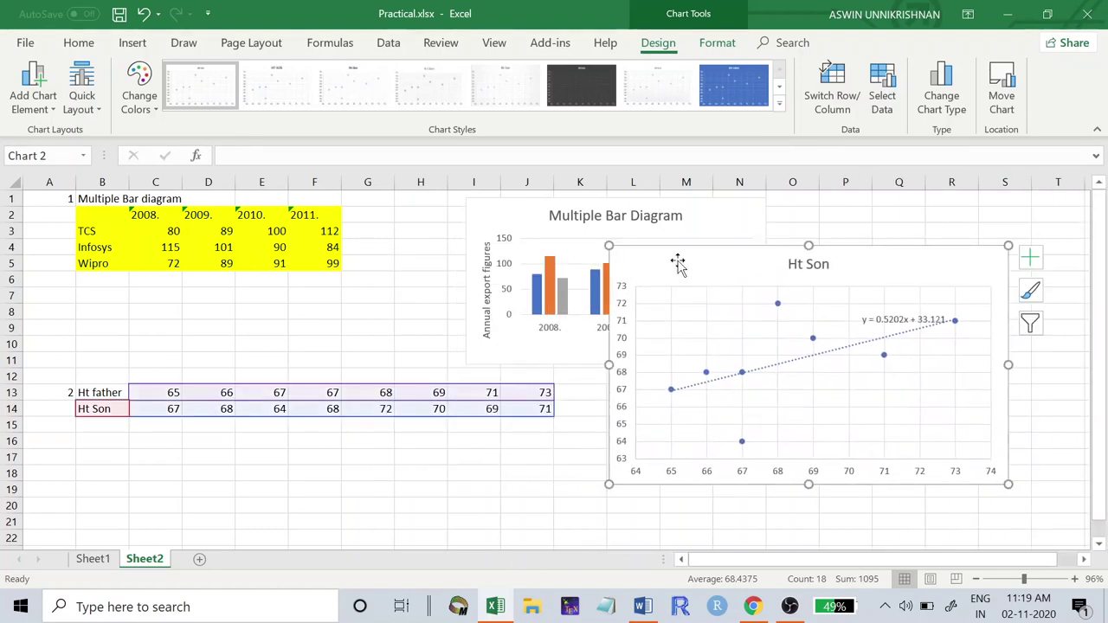
click(205, 475)
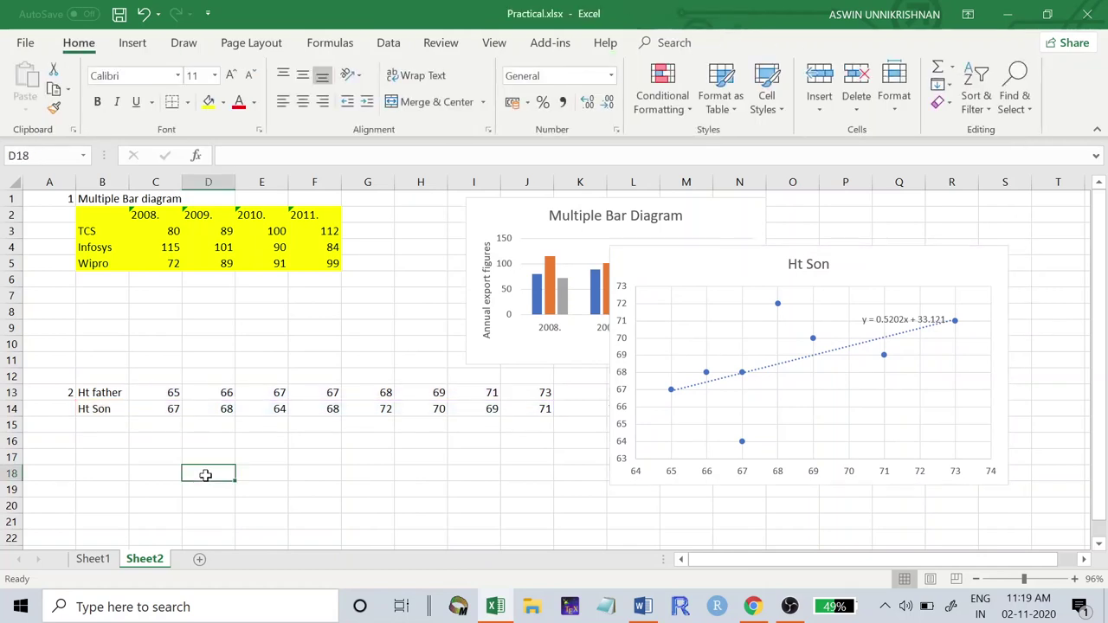
text(y)
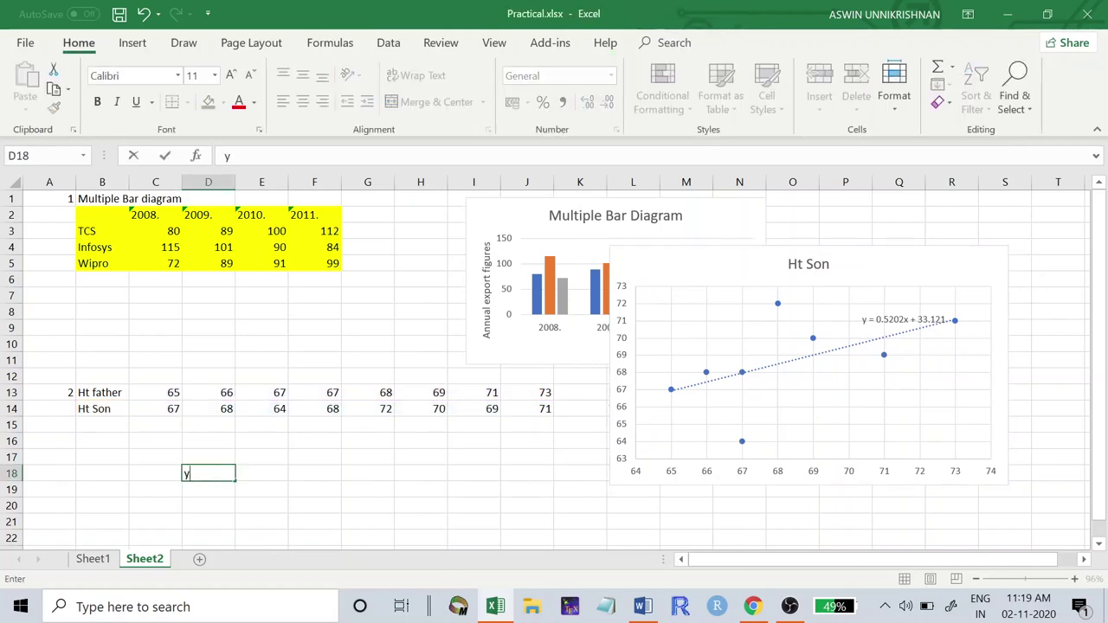
text(=0.5202x)
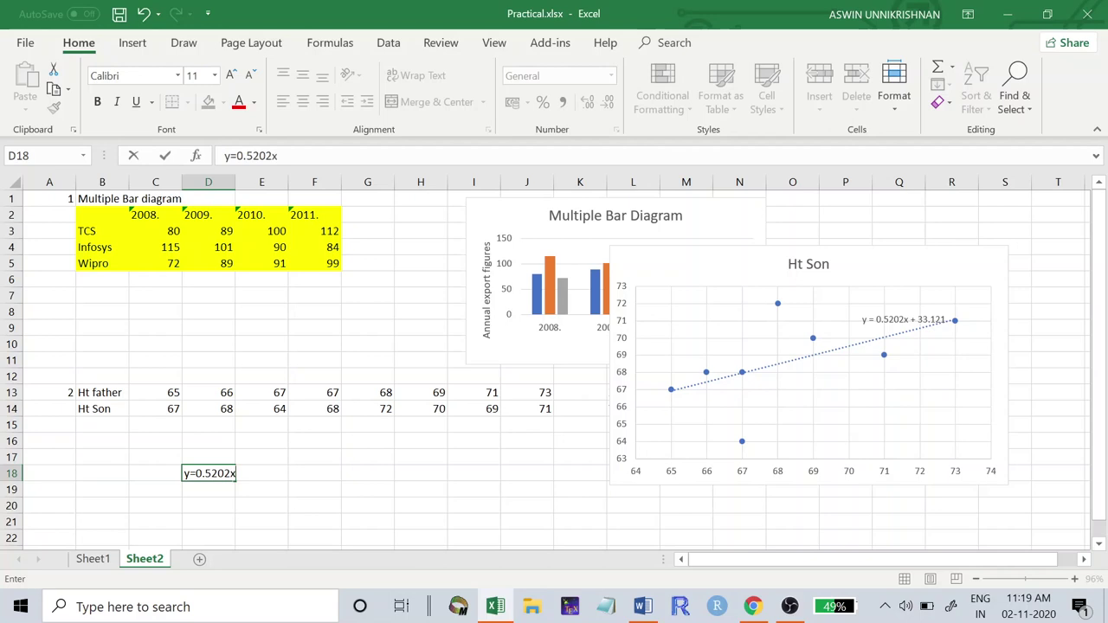
text(+33.121)
click(191, 504)
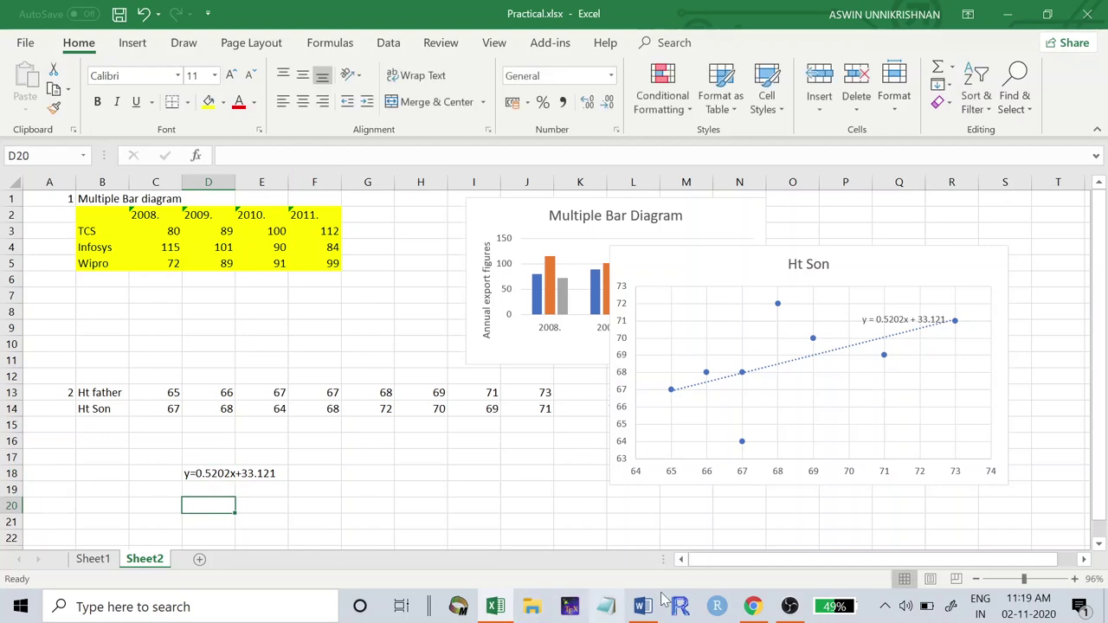
- Check the father's height to estimate for in the browser's question 2, and enter "When x=70, y=" in D20 of the Excel workbook
click(753, 606)
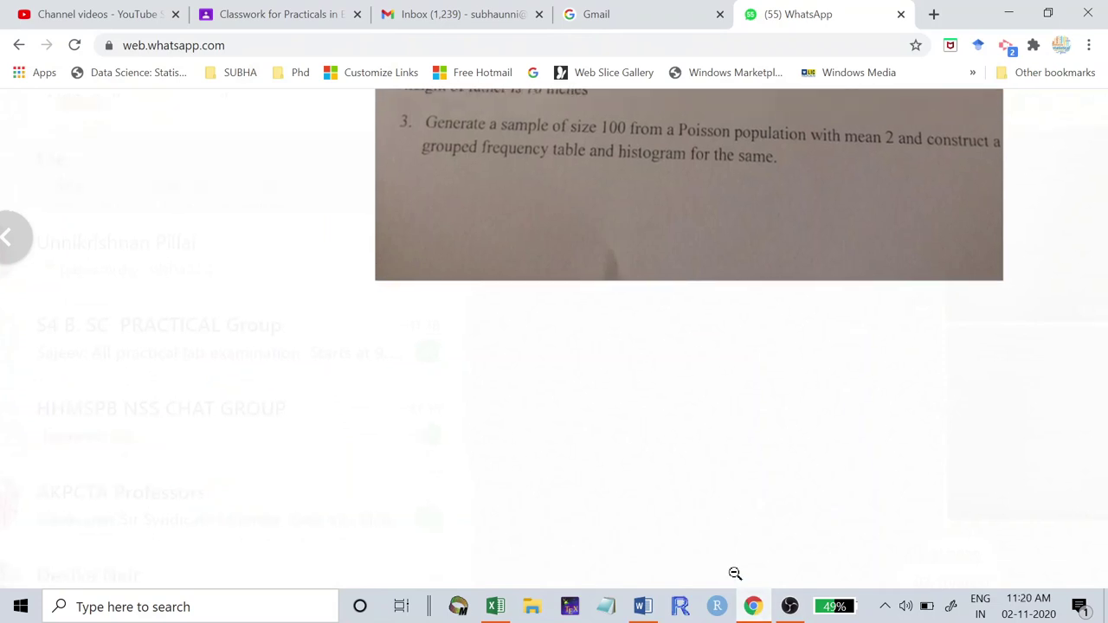
scroll(735, 573, up, 2)
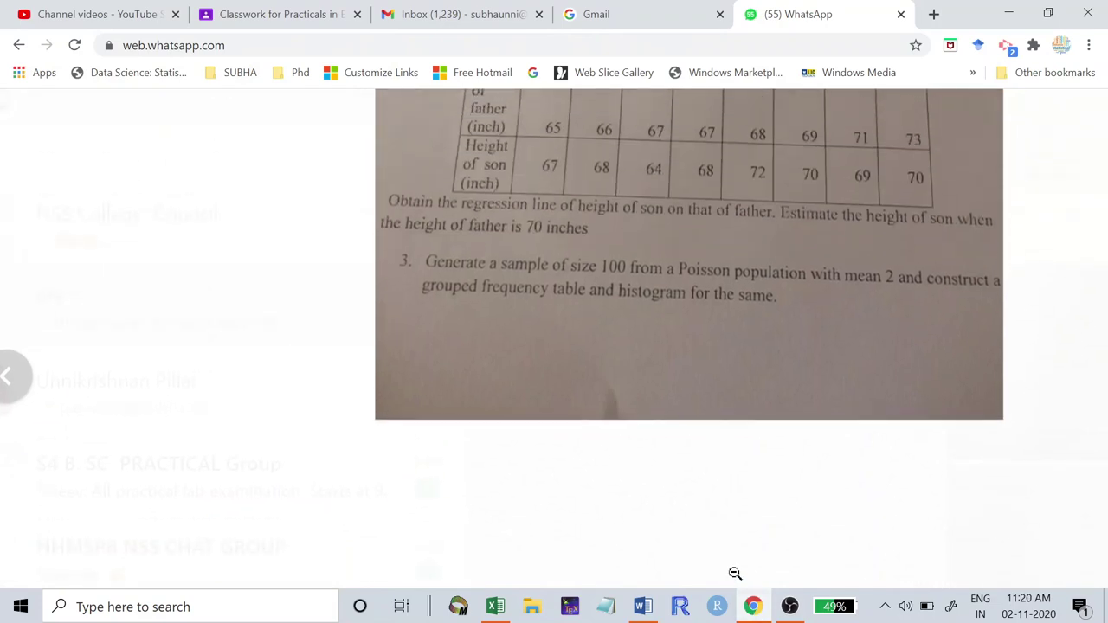
scroll(734, 573, up, 2)
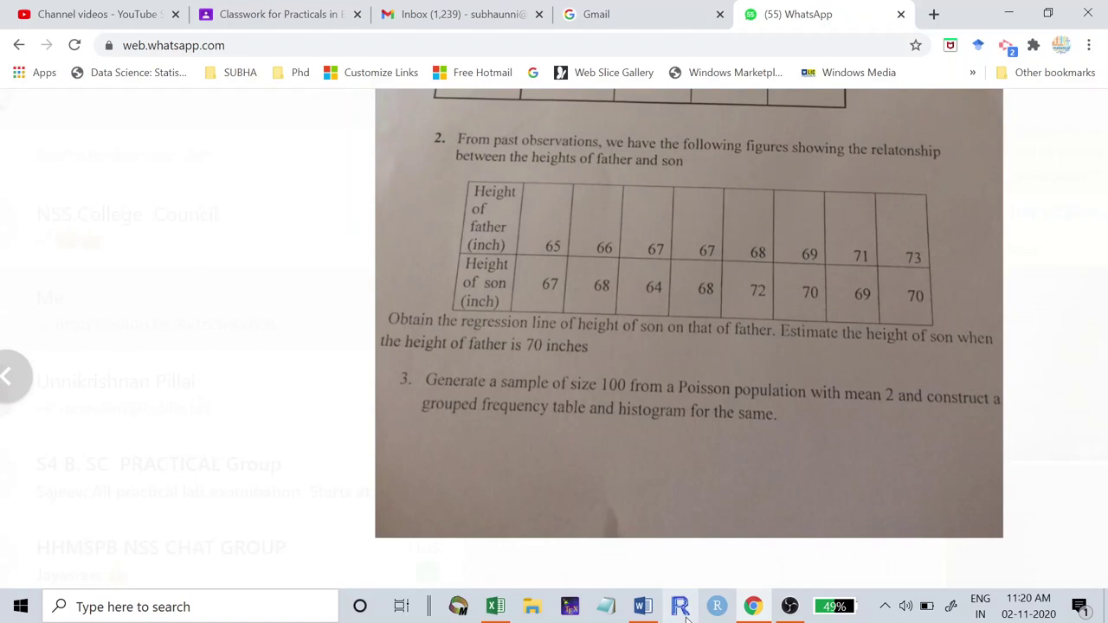
click(495, 604)
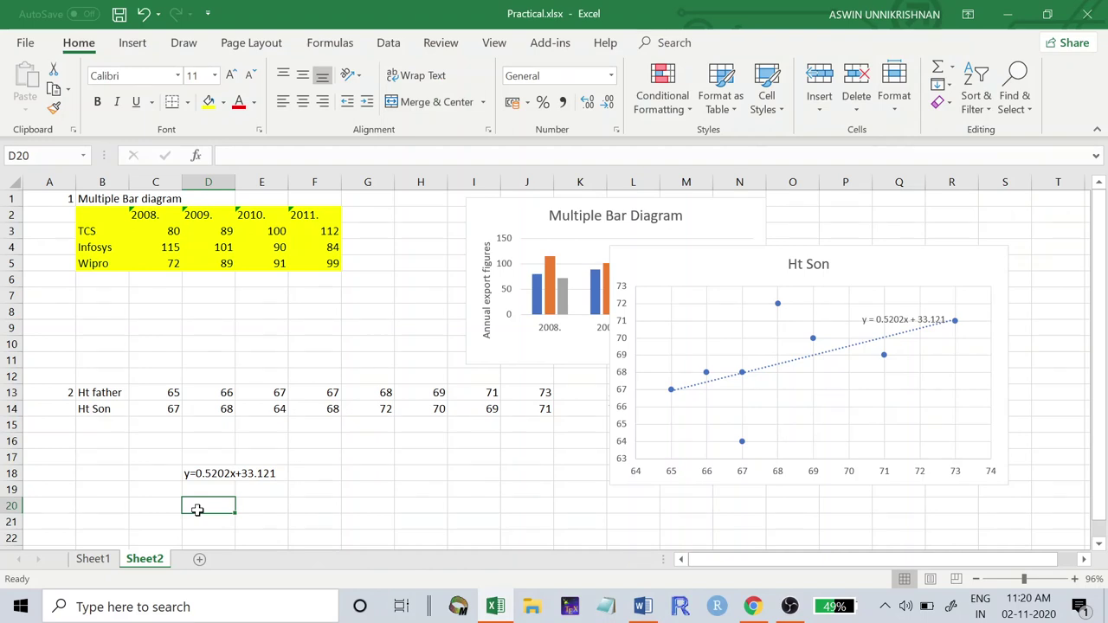
text(When)
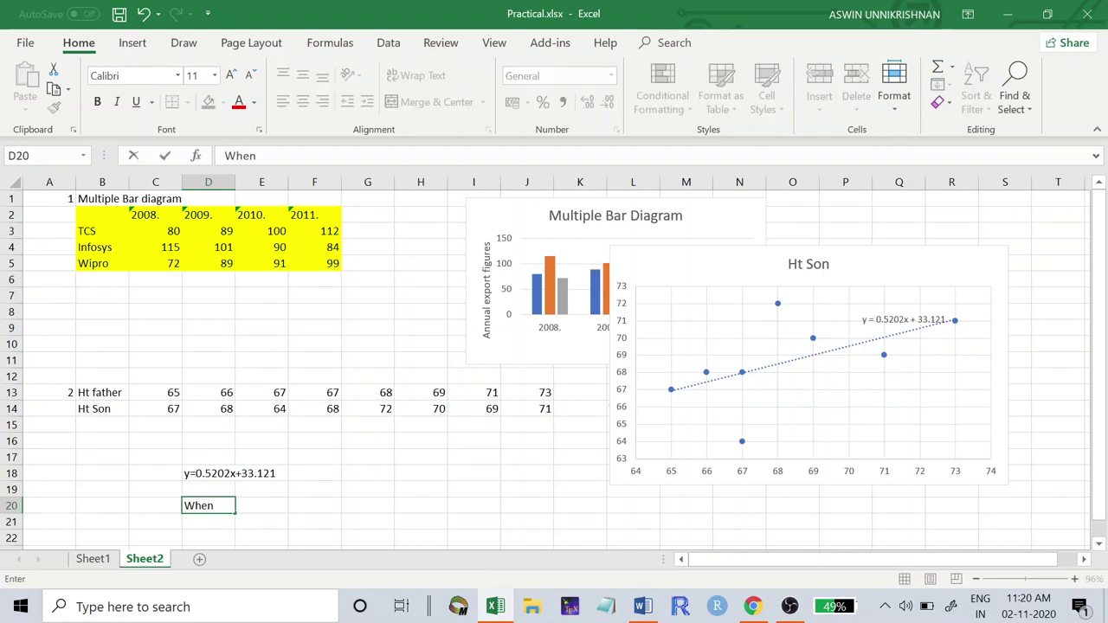
text( x =70, y=)
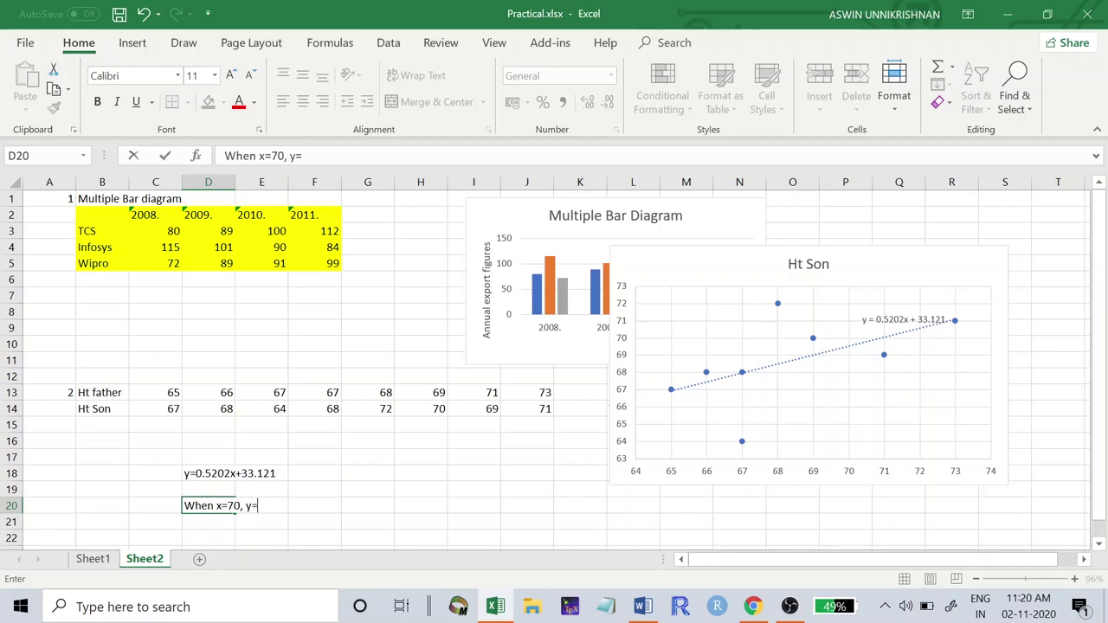
- Calculate the estimated son's height in F20 with the formula =0.5202*70+33.121
click(302, 503)
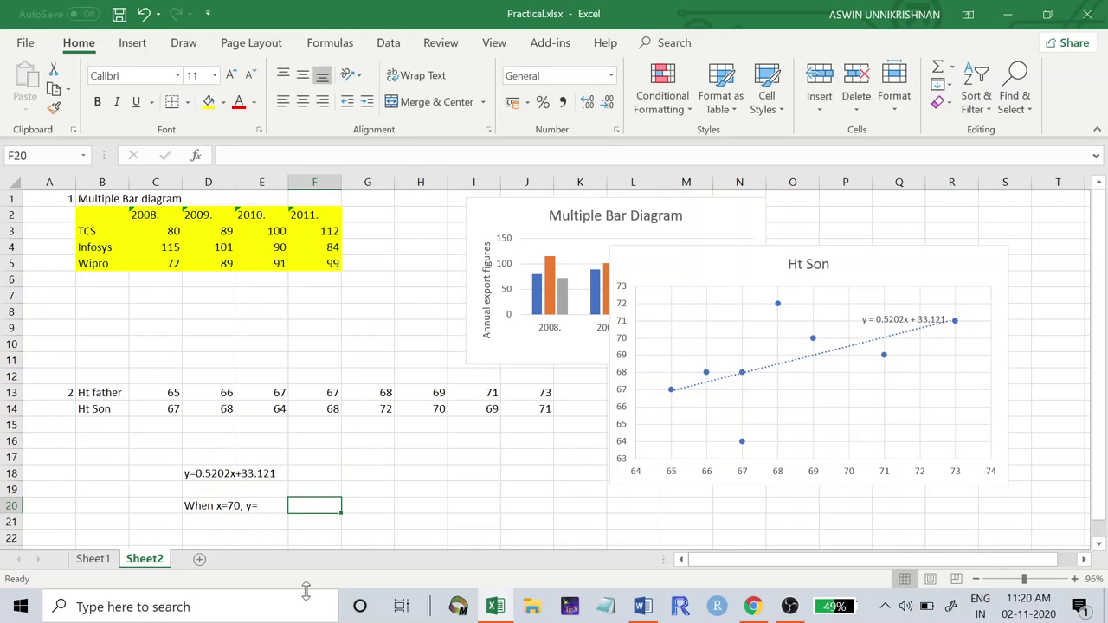
text(=)
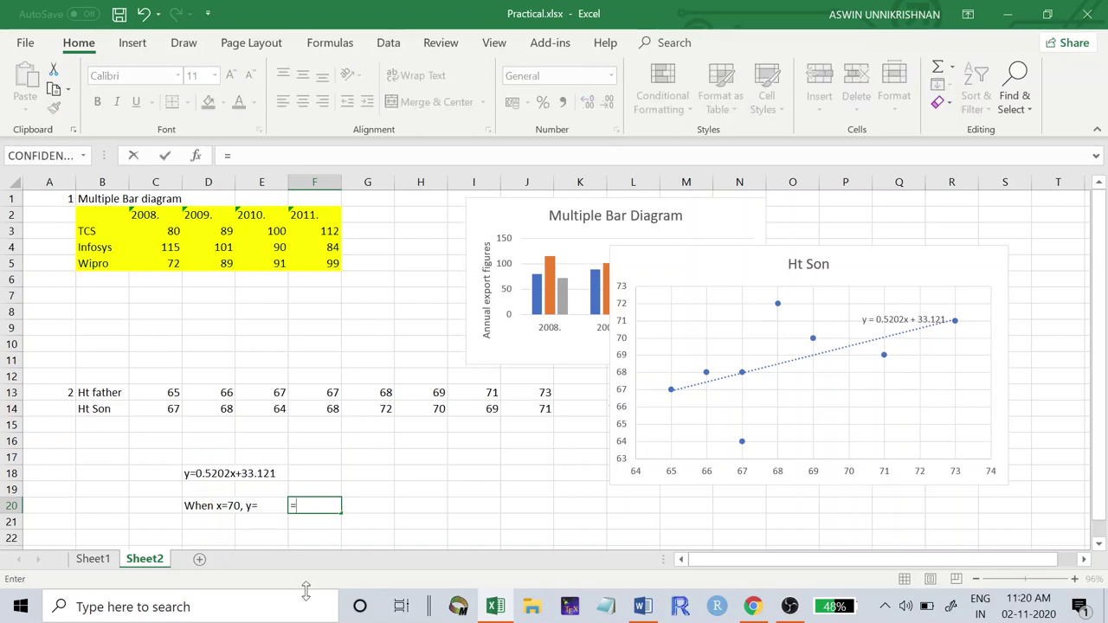
text(0.5202)
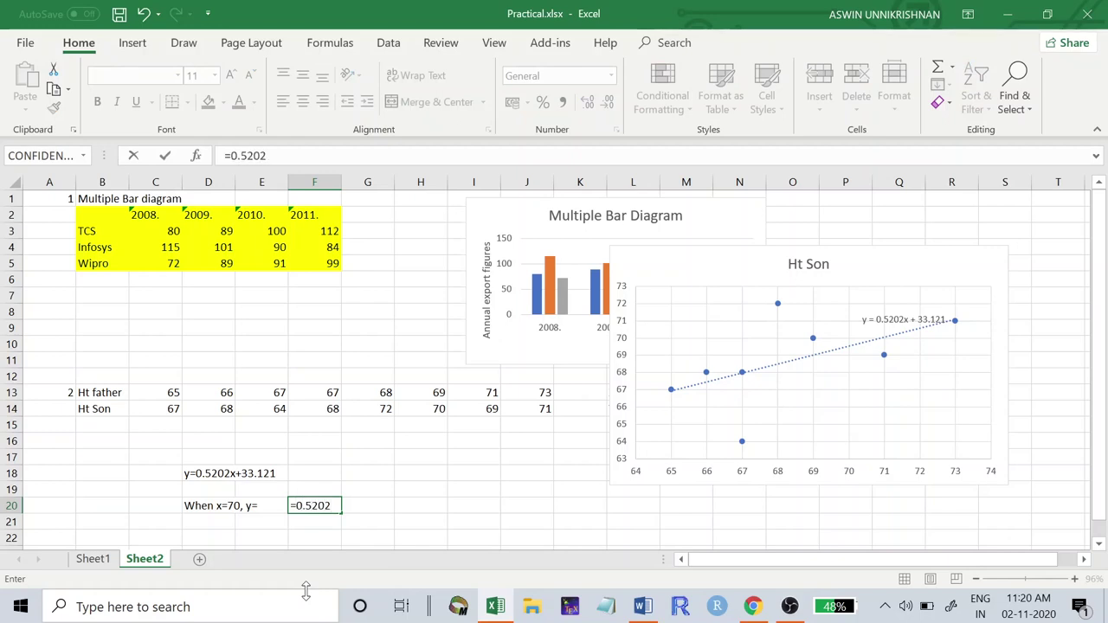
text(*70+33.121)
key(Return)
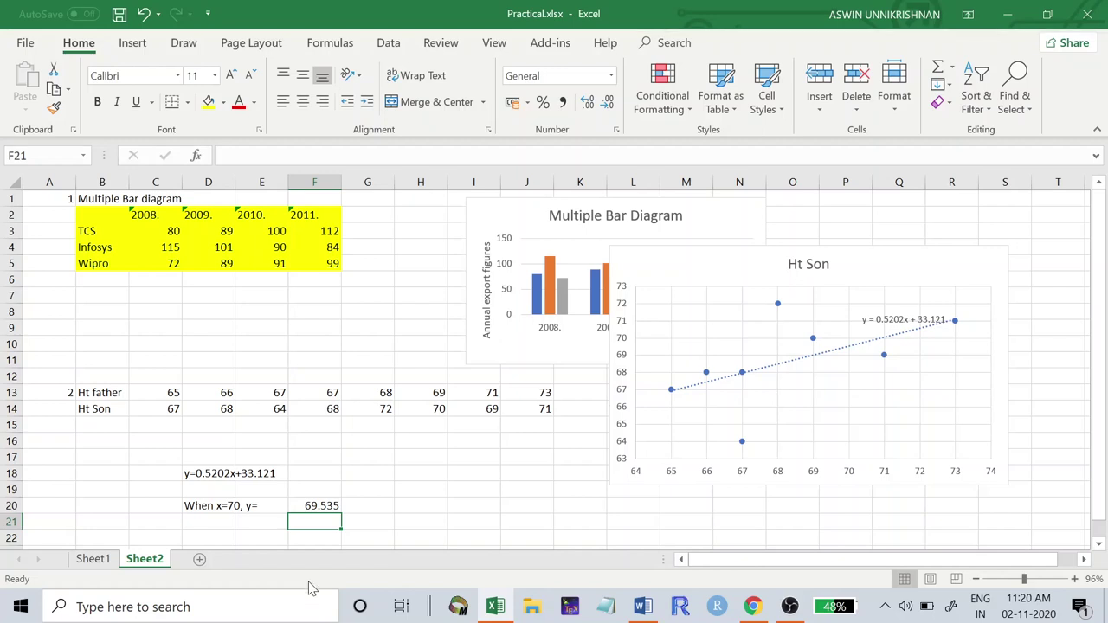
- Review the Poisson sampling question in the browser, return to the Excel workbook, and enter question number 3 in A24
click(755, 608)
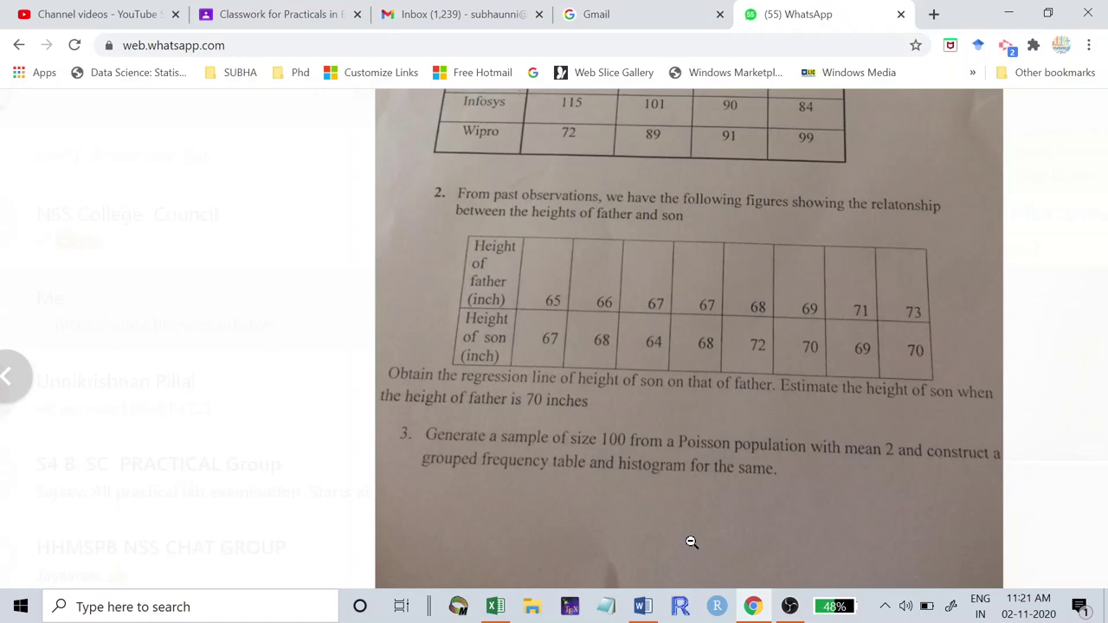
scroll(691, 542, down, 1)
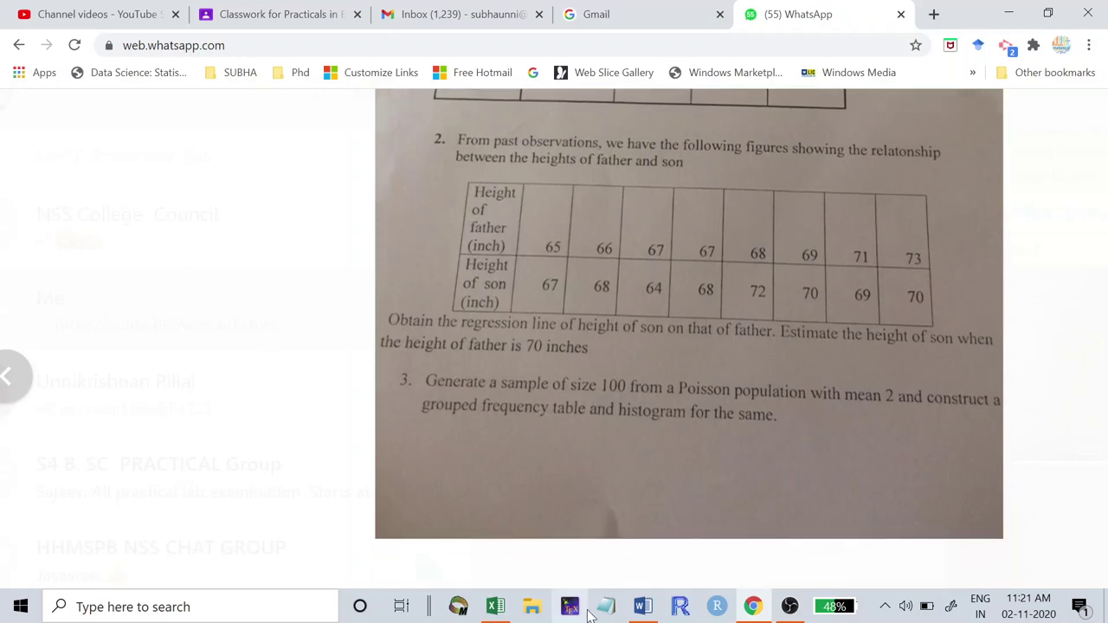
click(492, 611)
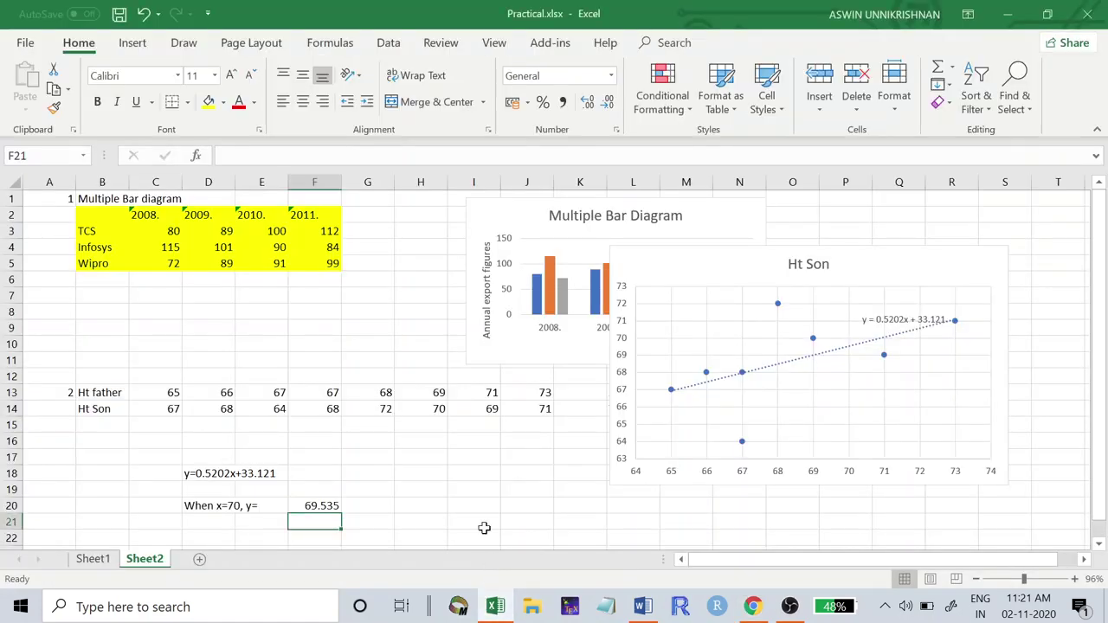
scroll(453, 475, down, 2)
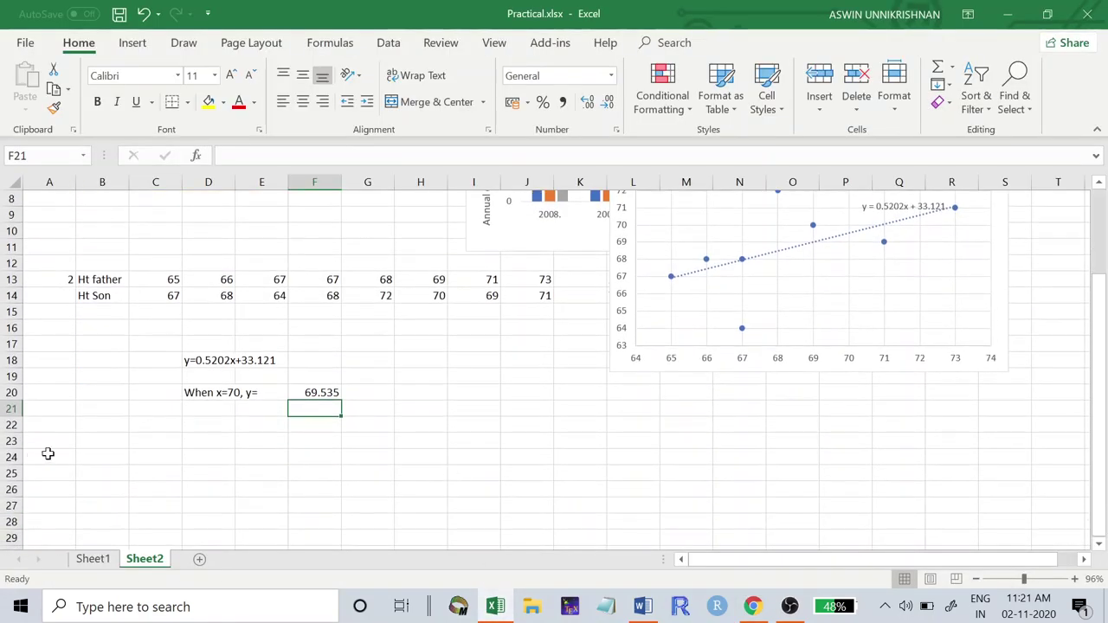
click(48, 453)
text(3.)
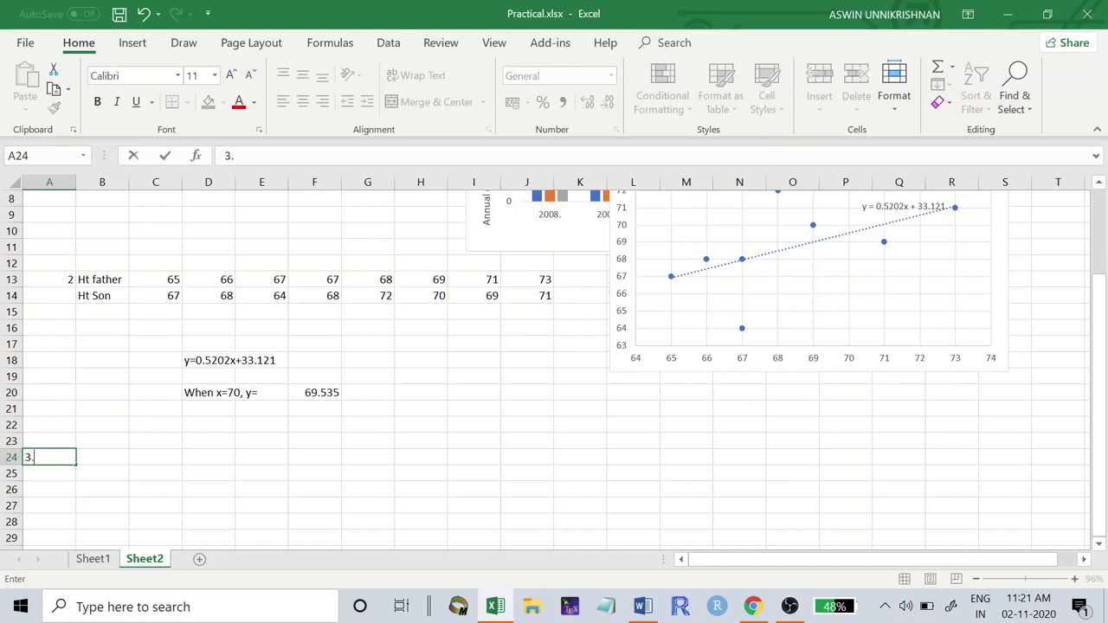
- Enter "To generate Random Numbers" in B24, and shorten the heading to "Random Numbers"
click(108, 450)
text(T)
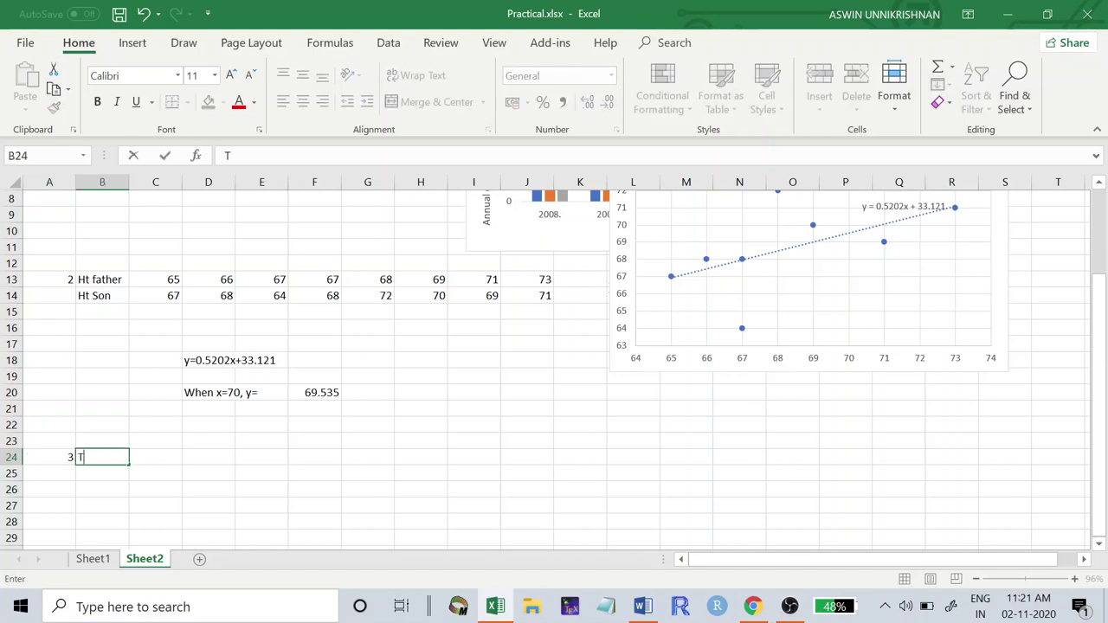
text(o generate Rand)
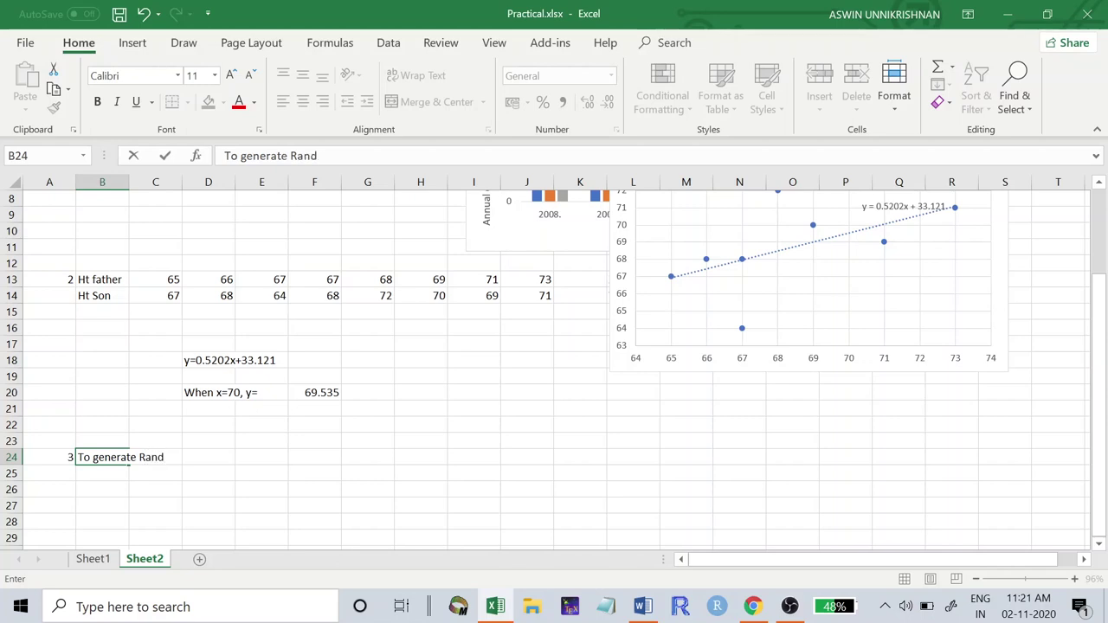
text(om Numbers)
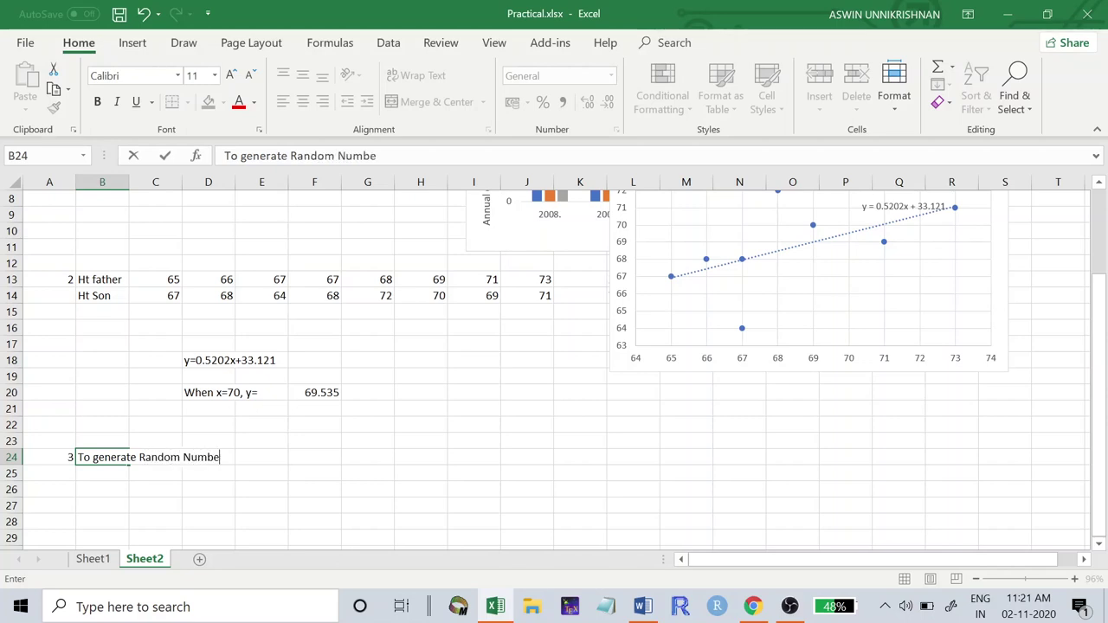
double_click(114, 456)
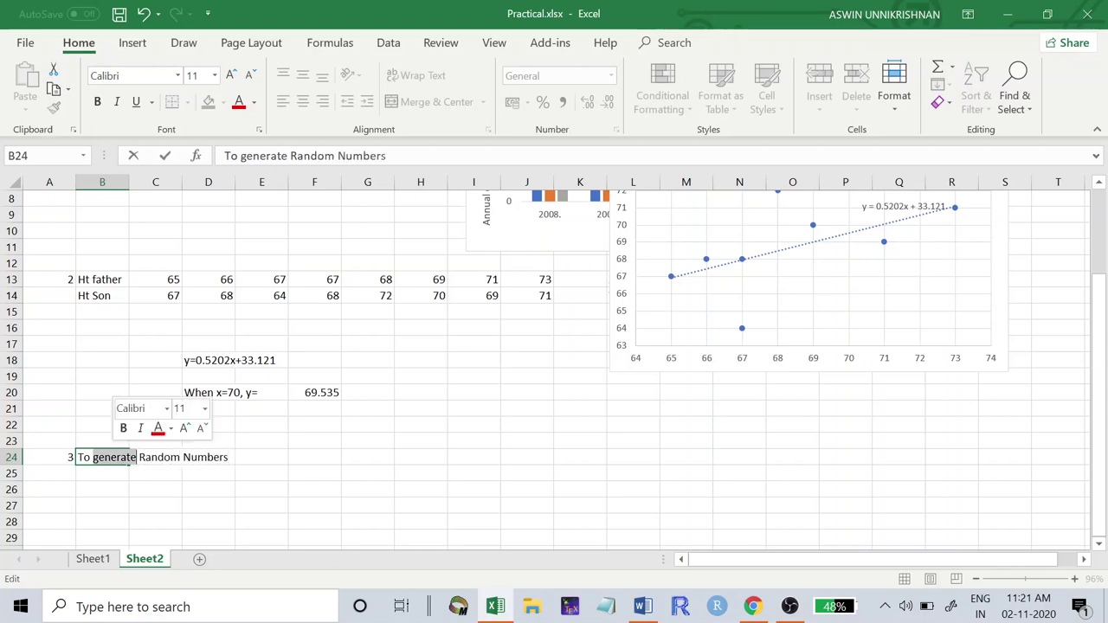
key(BackSpace)
key(BackSpace)
key(BackSpace)
key(BackSpace)
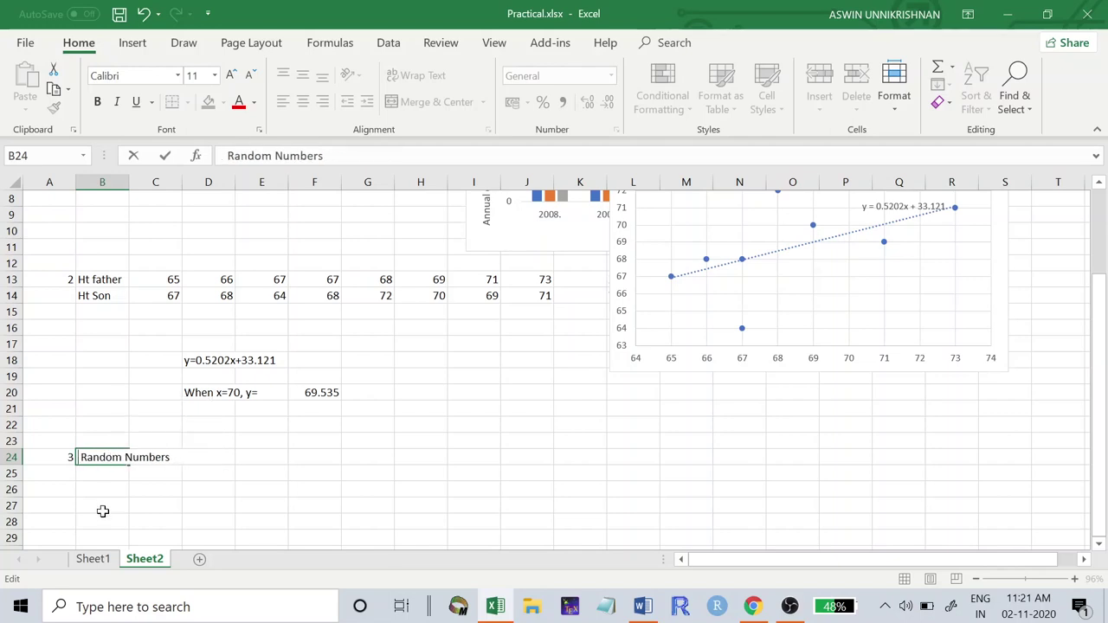
- Start the Random Number Generation analysis tool and set it to 5 variables with 20 random numbers each
click(147, 491)
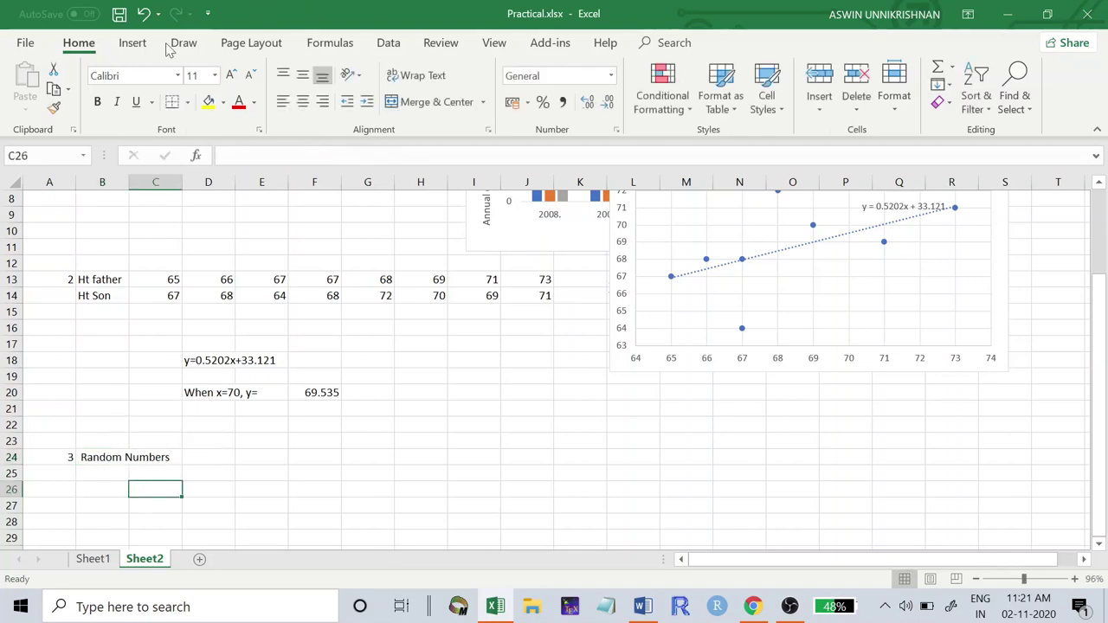
click(380, 43)
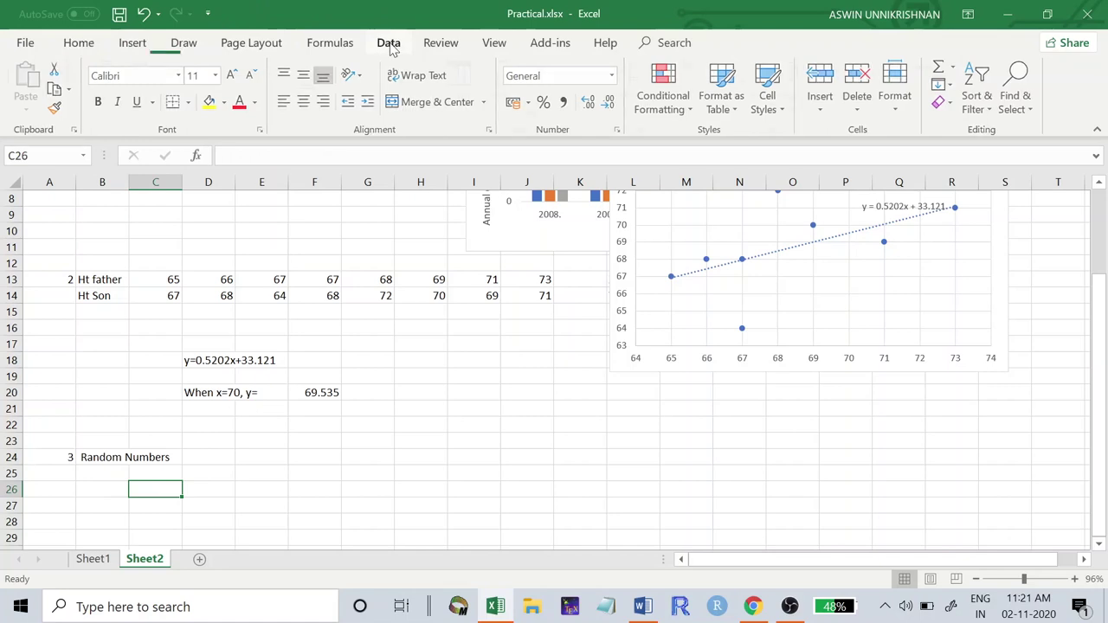
click(940, 69)
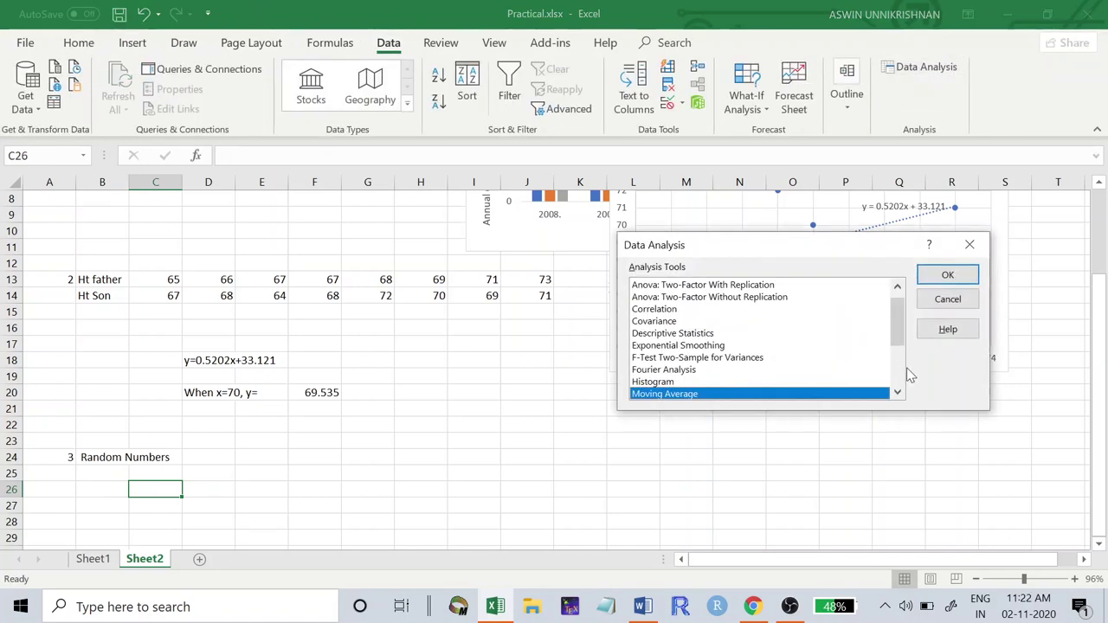
click(898, 374)
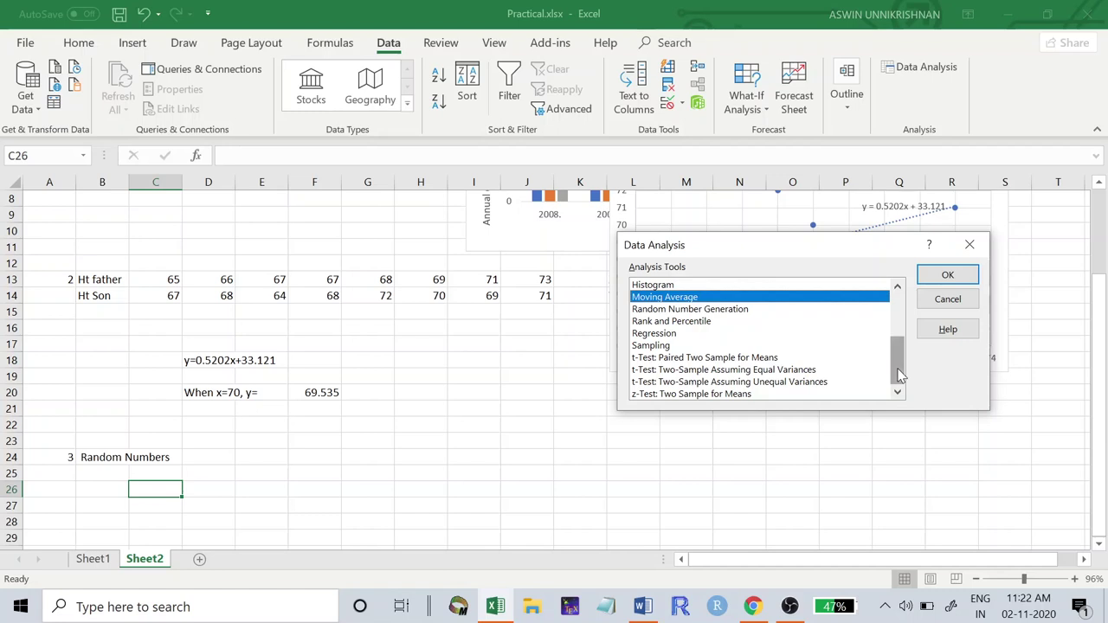
double_click(694, 309)
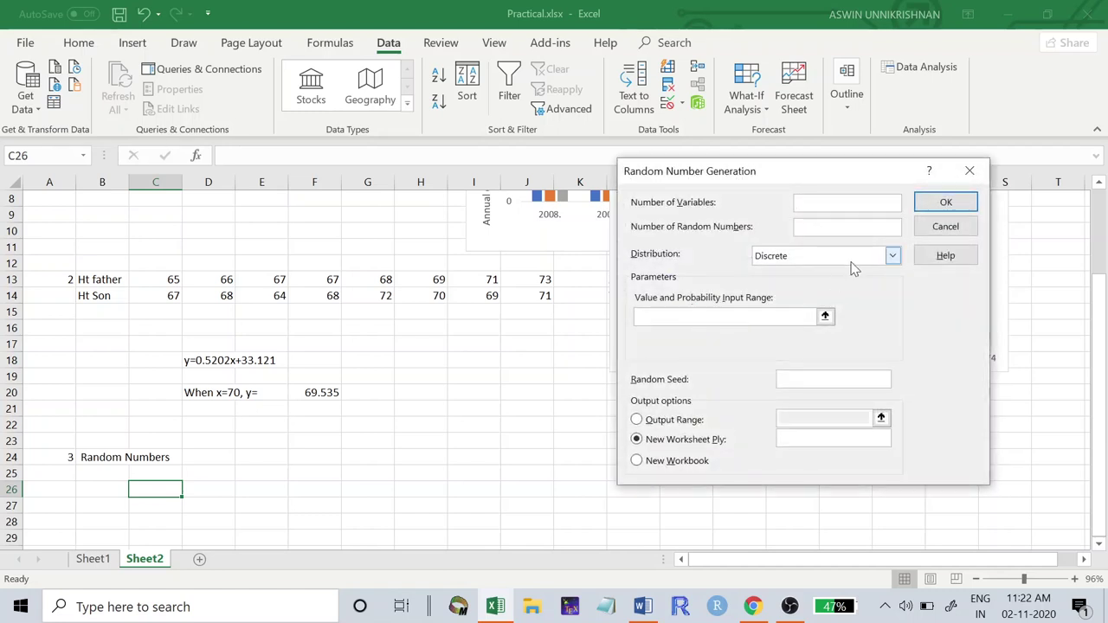
text(5)
click(818, 228)
text(20)
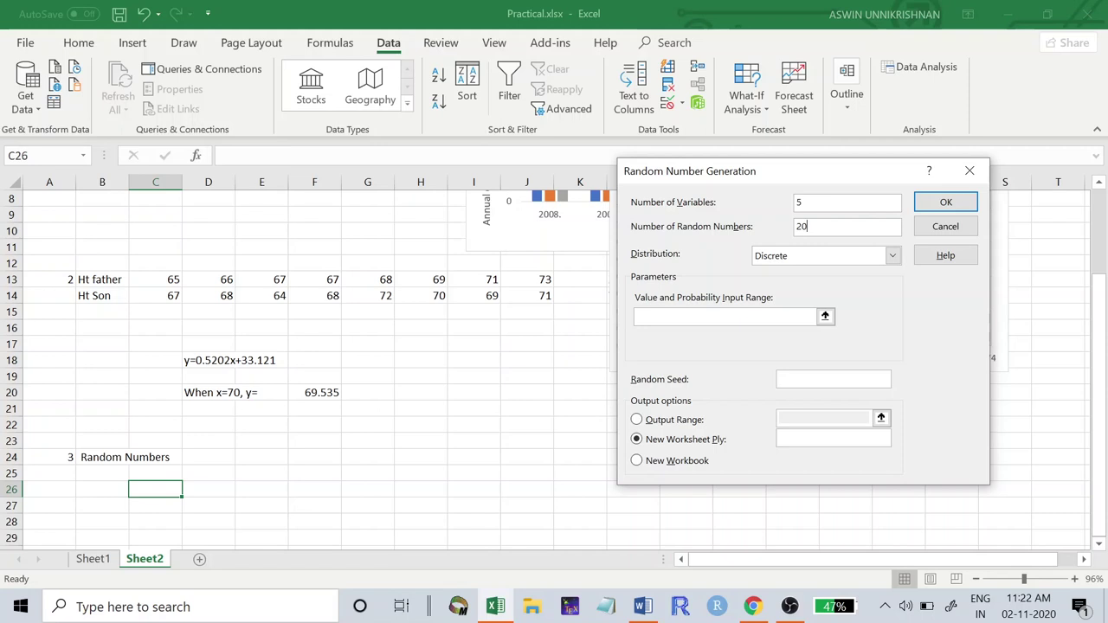
- Choose the Poisson distribution, check the mean in the browser's question 3, and set lambda to 2 back in the Excel dialog
click(799, 259)
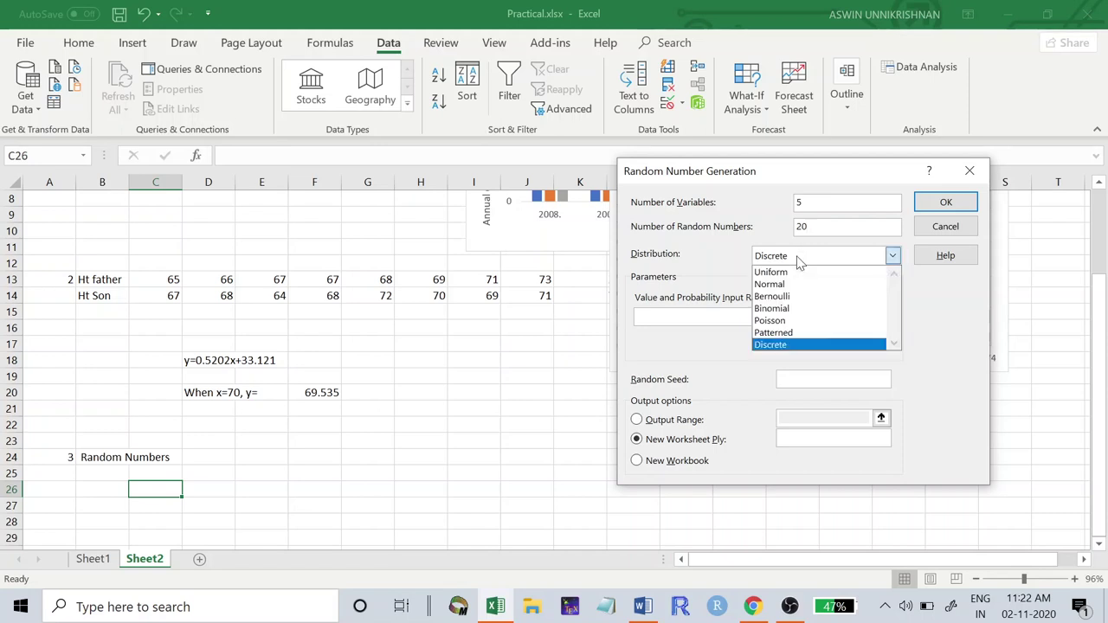
click(791, 320)
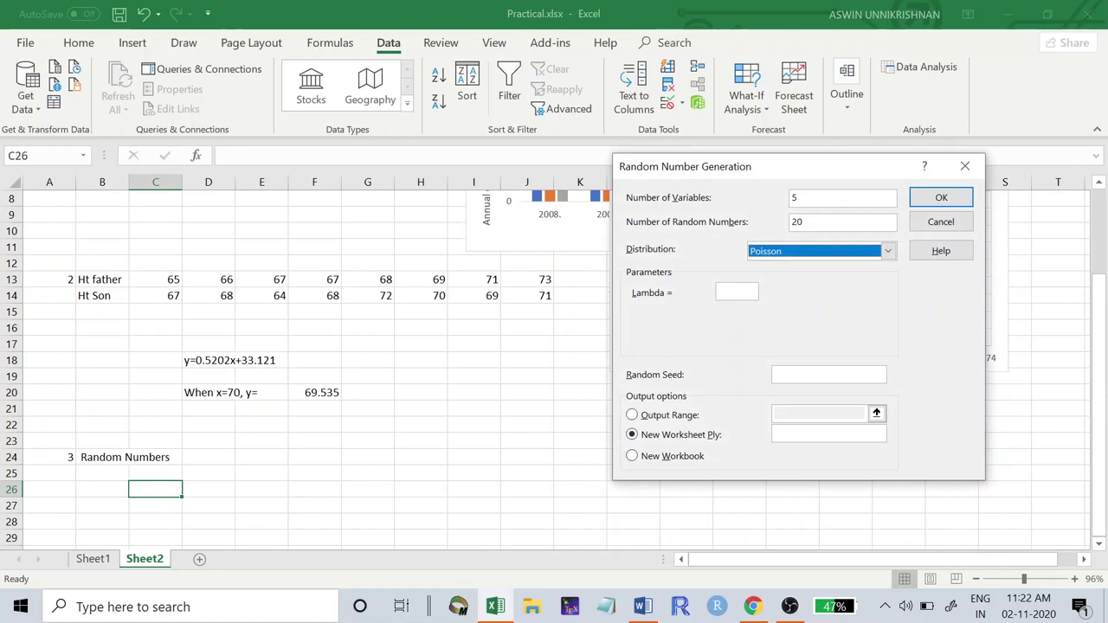
click(737, 294)
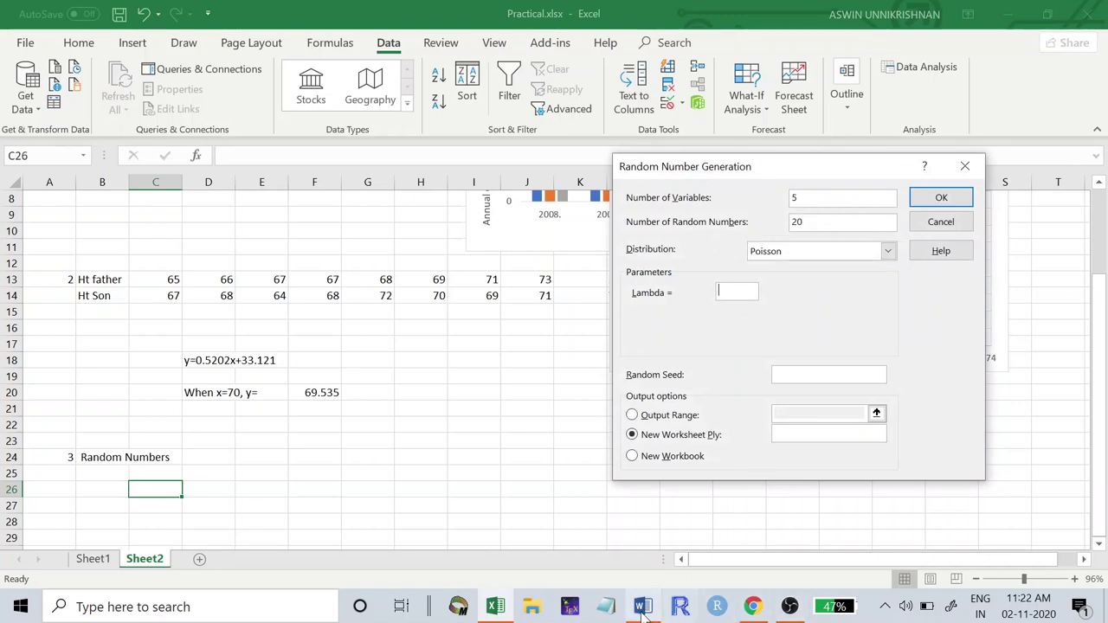
click(752, 607)
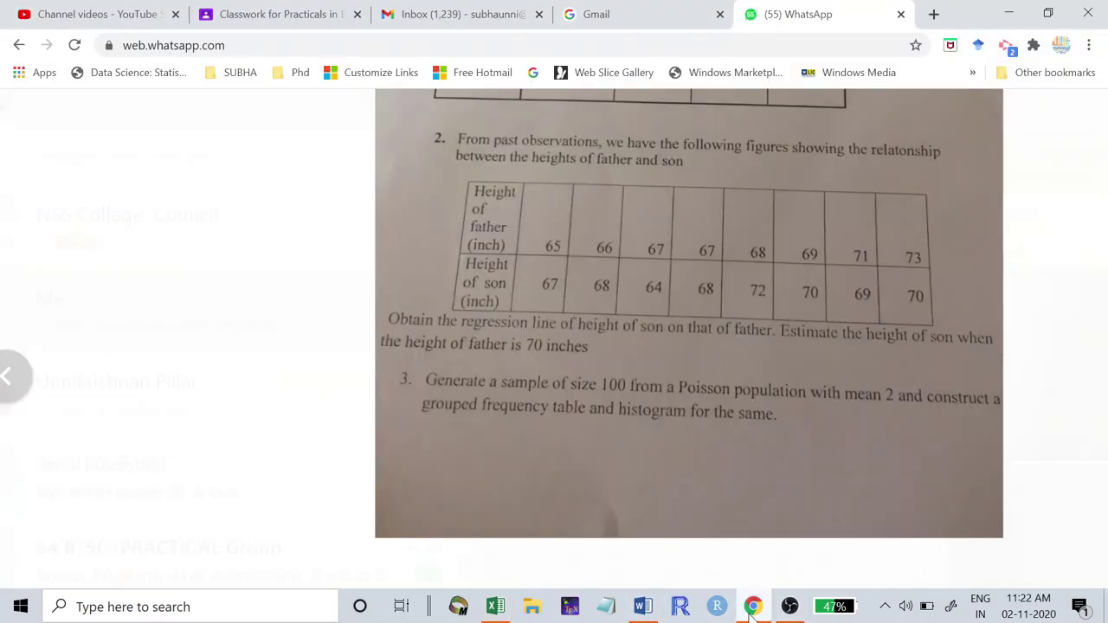
click(752, 607)
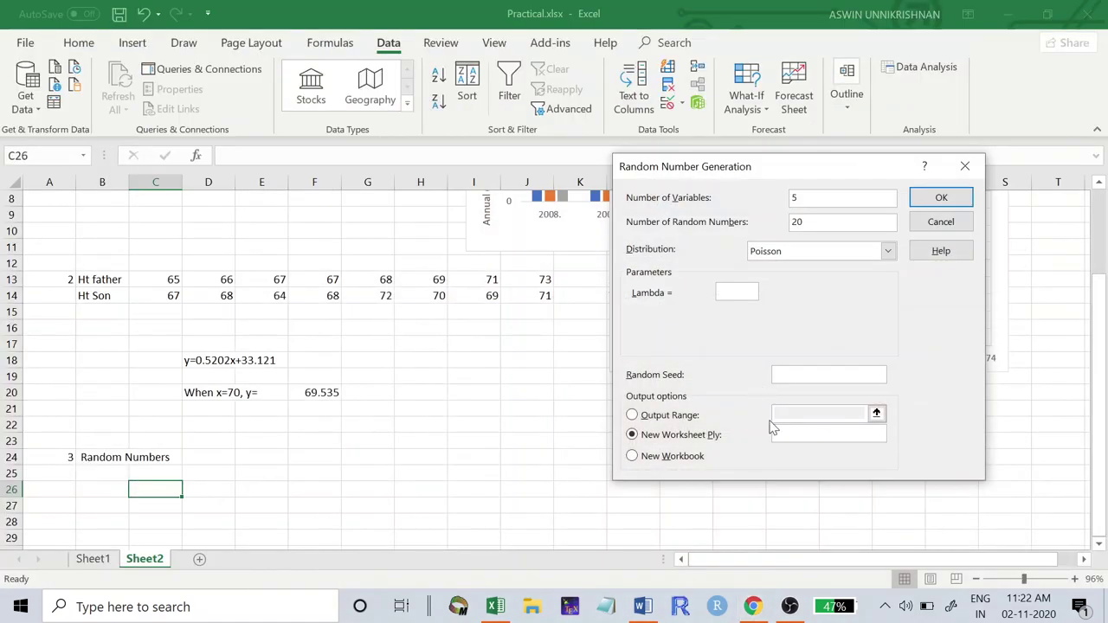
text(2)
- Set the output range to cell C26 and generate the Poisson random numbers
click(631, 417)
key(Escape)
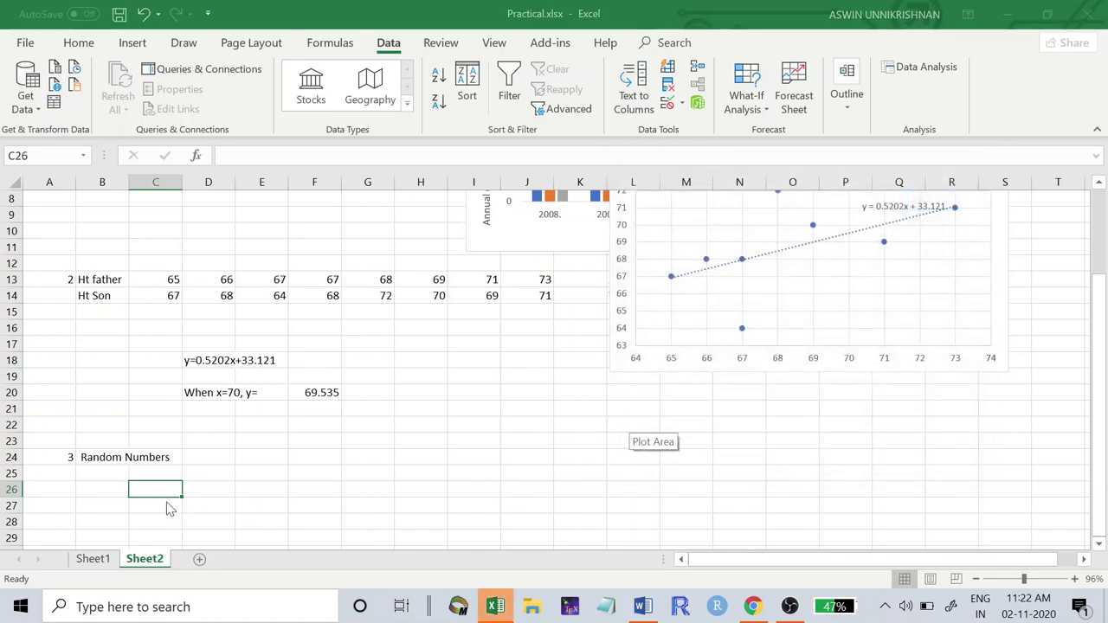
click(168, 490)
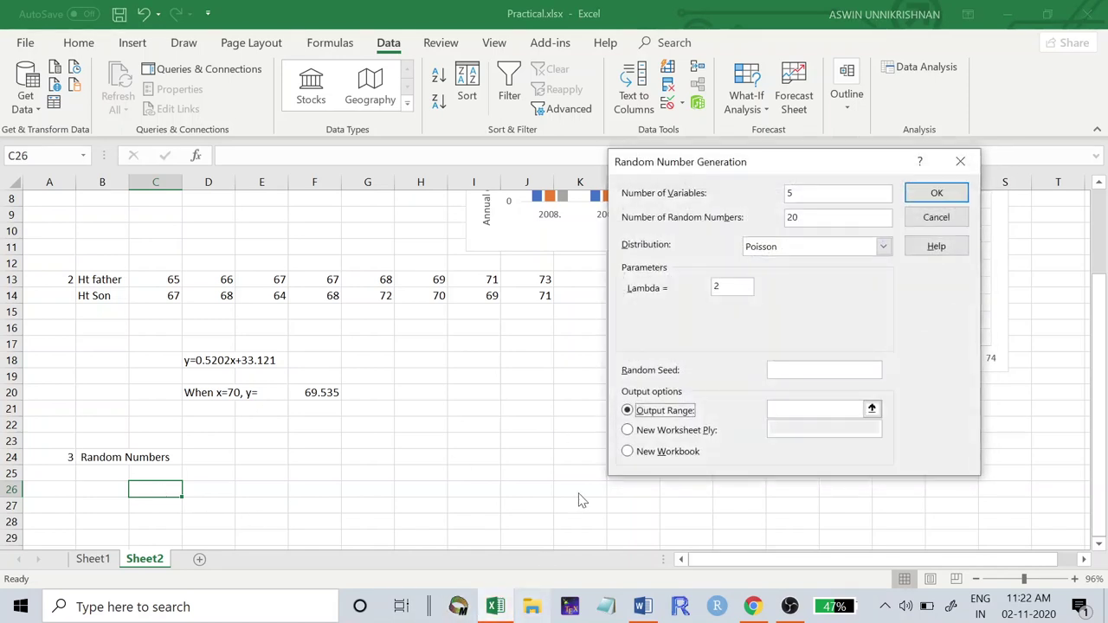
click(852, 408)
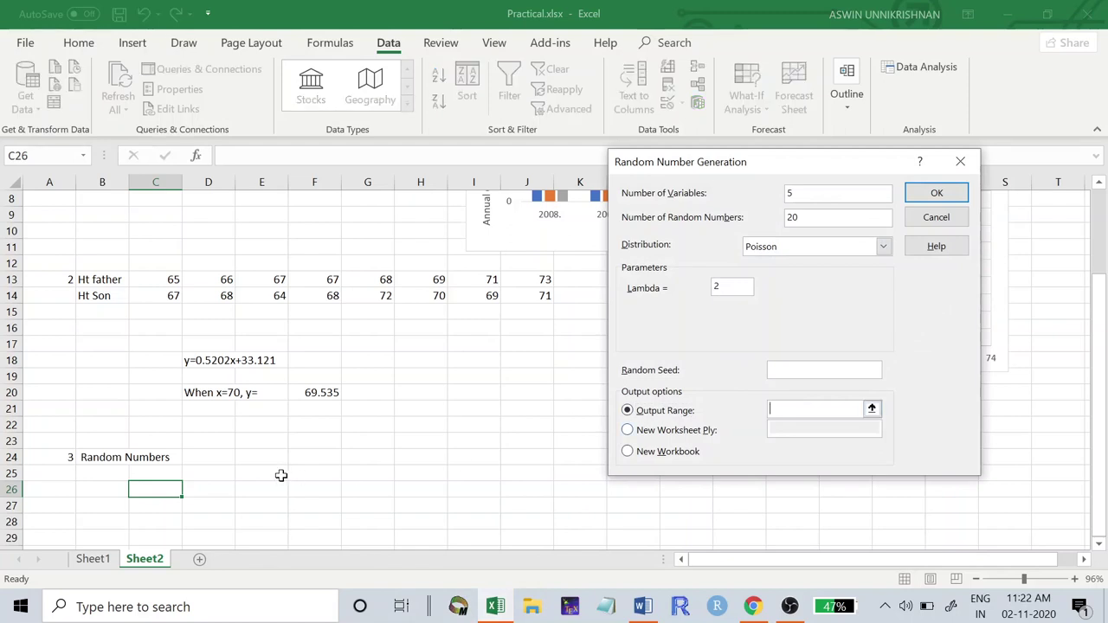
click(154, 494)
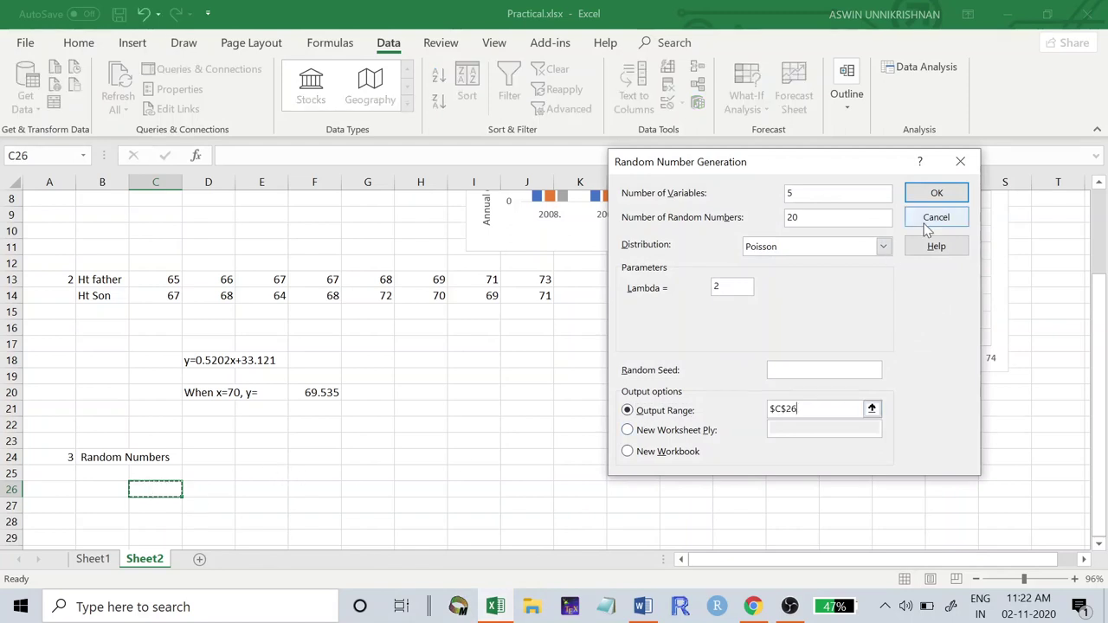
click(924, 192)
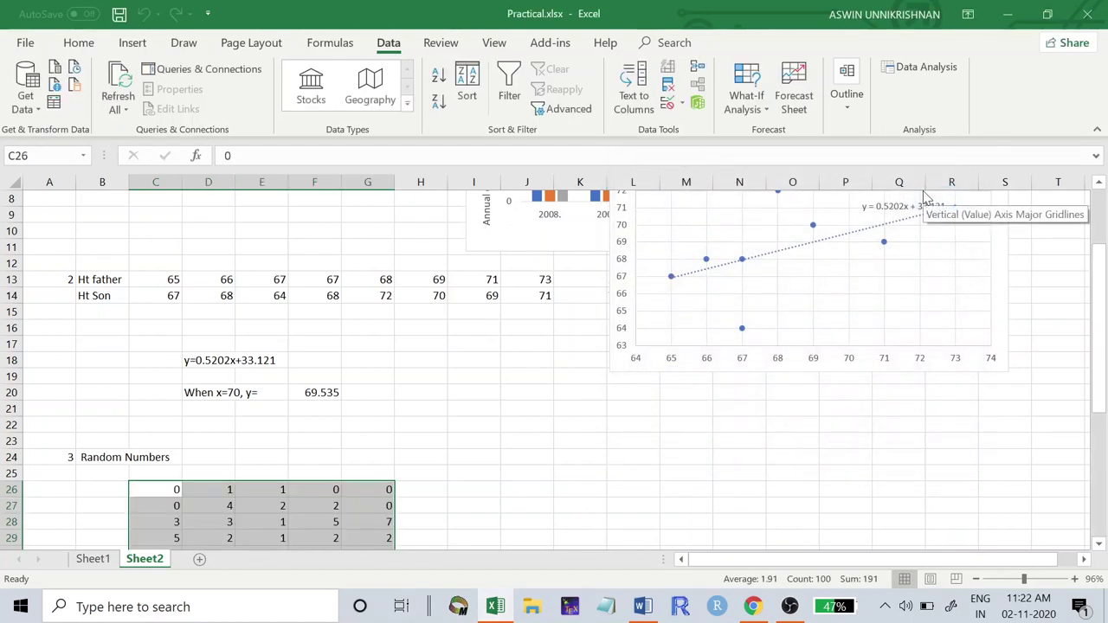
- Look over the generated sample, and enter the labels "Min Value" in I26 and "Max Value" in I29
scroll(561, 455, down, 4)
scroll(561, 456, down, 3)
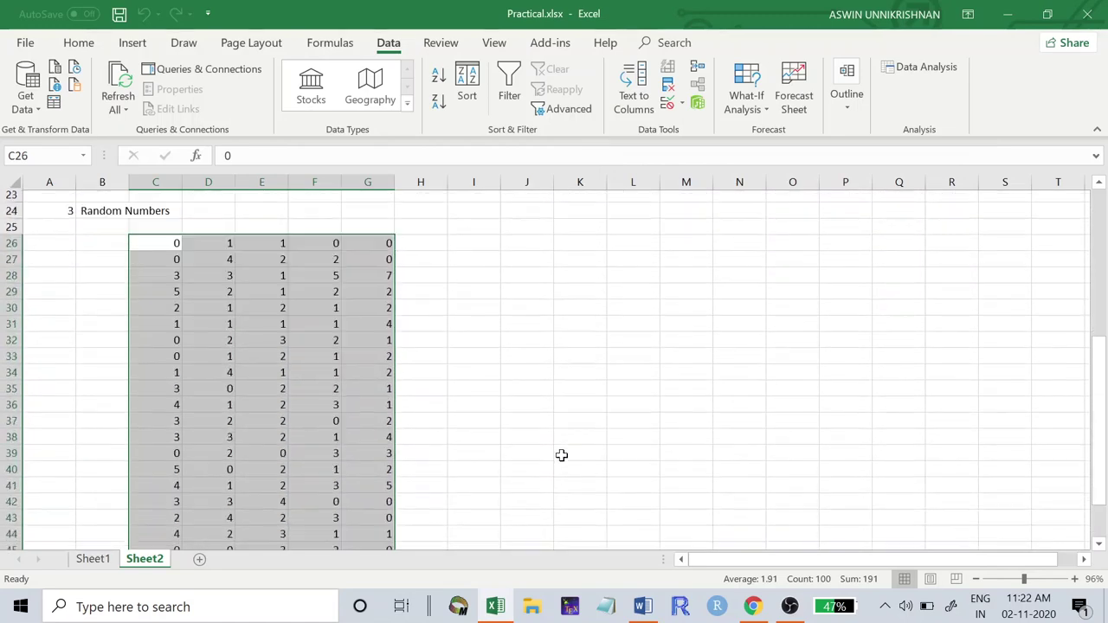
scroll(561, 455, up, 2)
scroll(561, 455, down, 1)
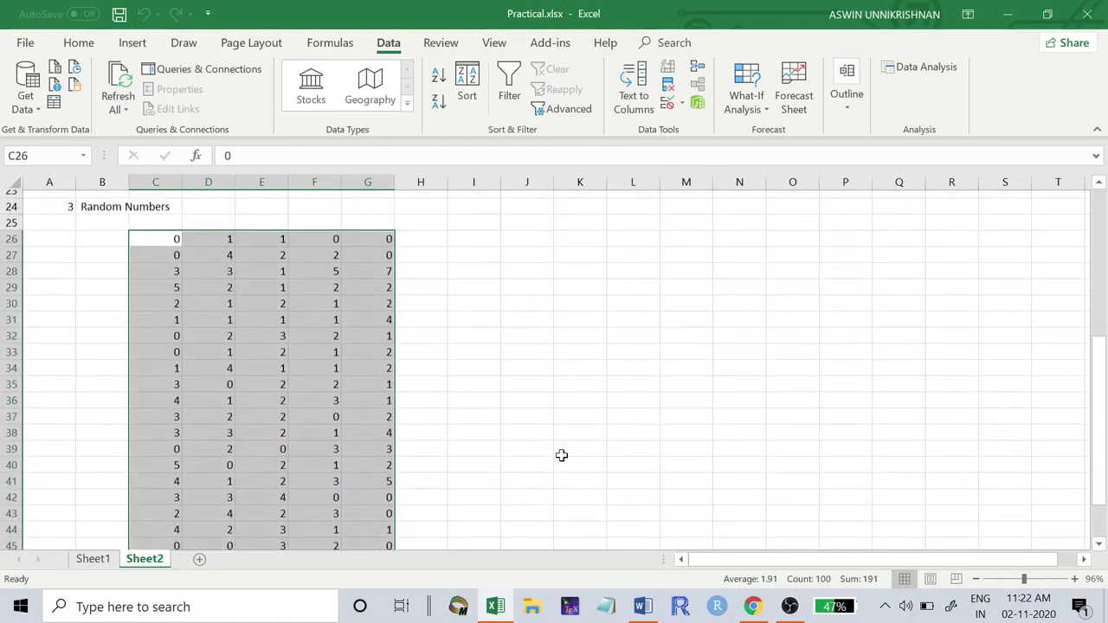
scroll(561, 455, up, 2)
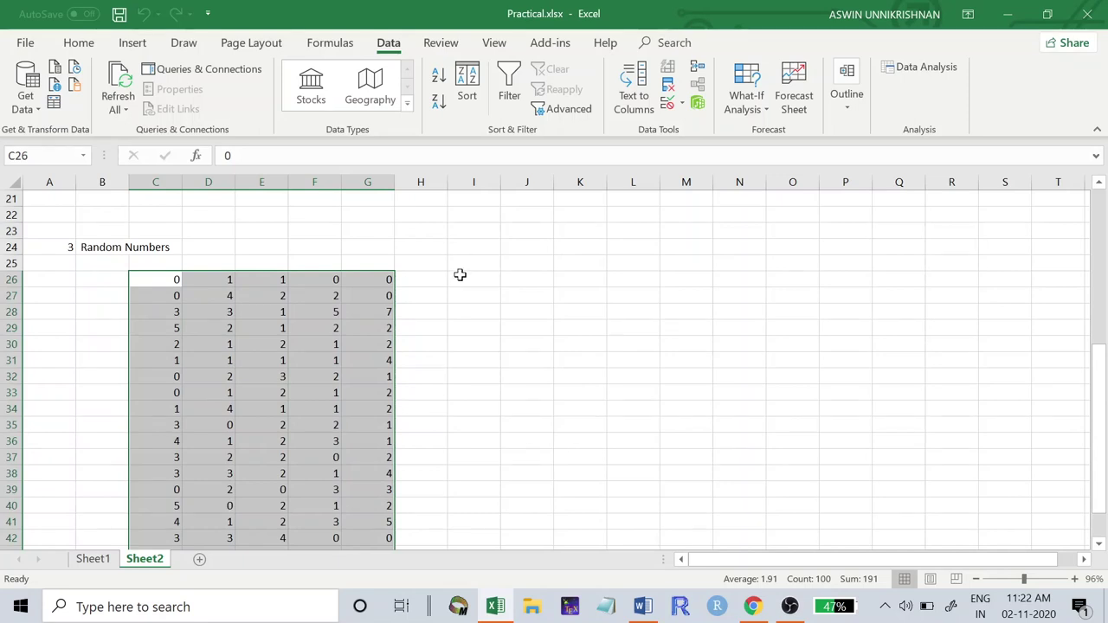
click(459, 274)
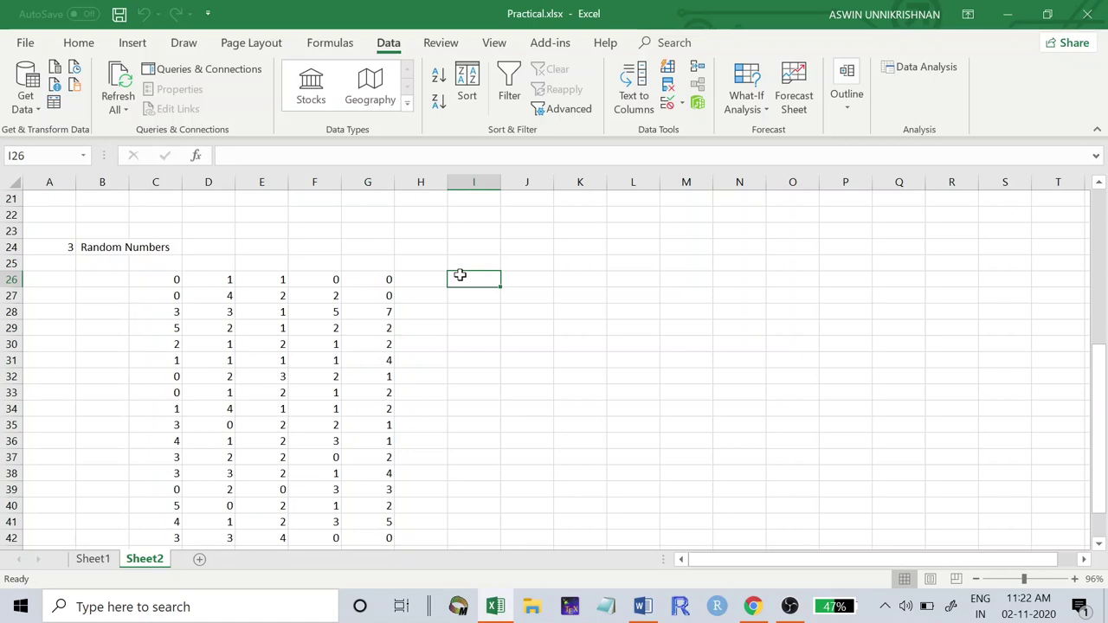
text(Min Value)
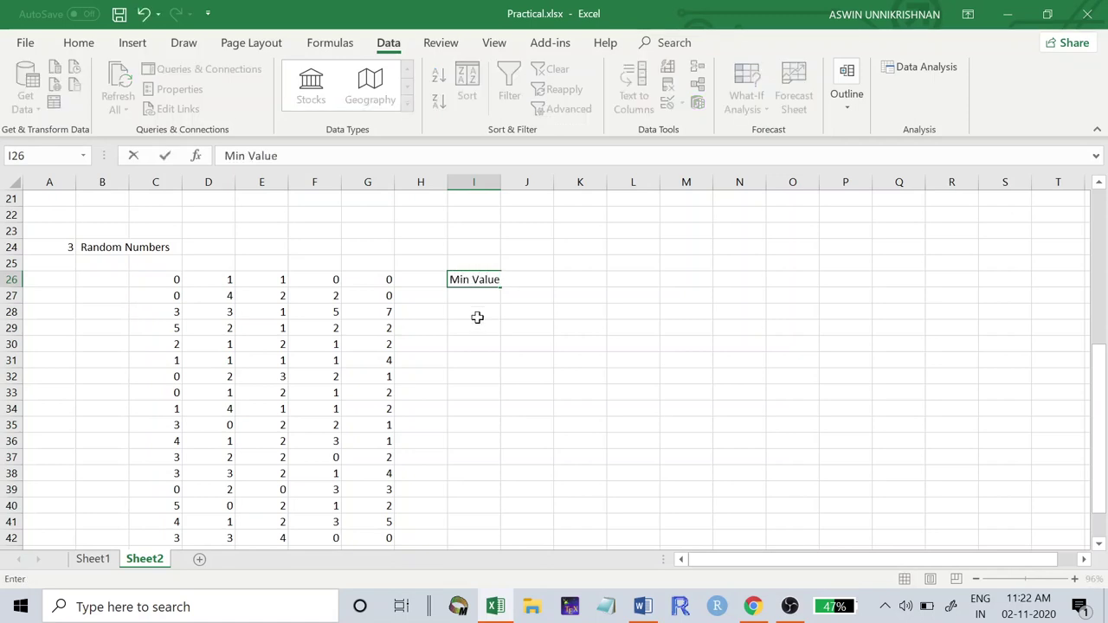
click(473, 322)
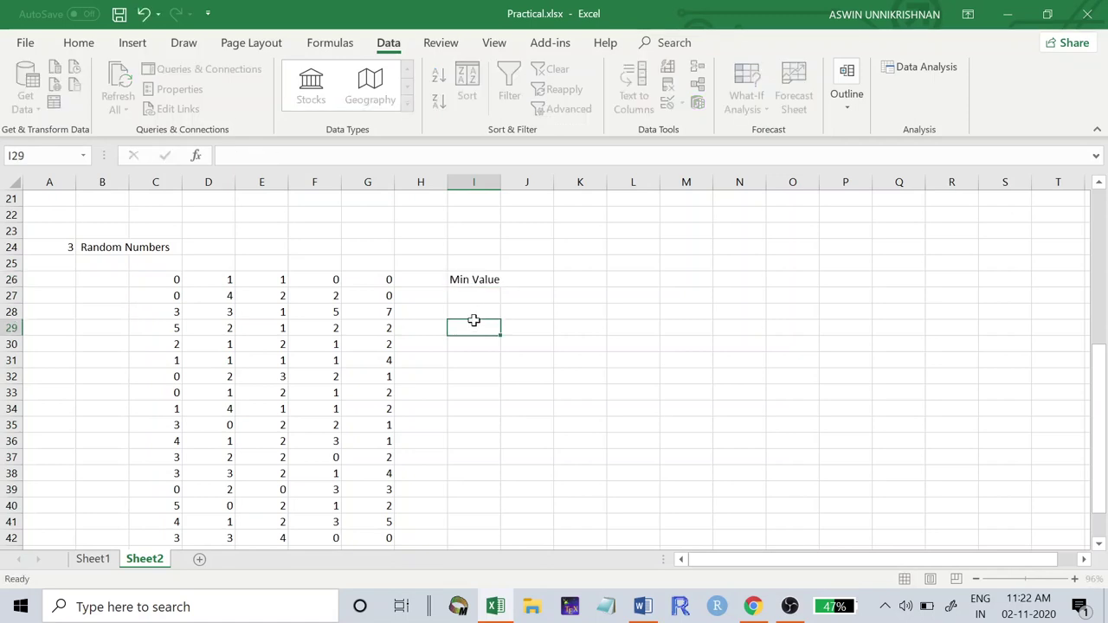
text(Max Valu)
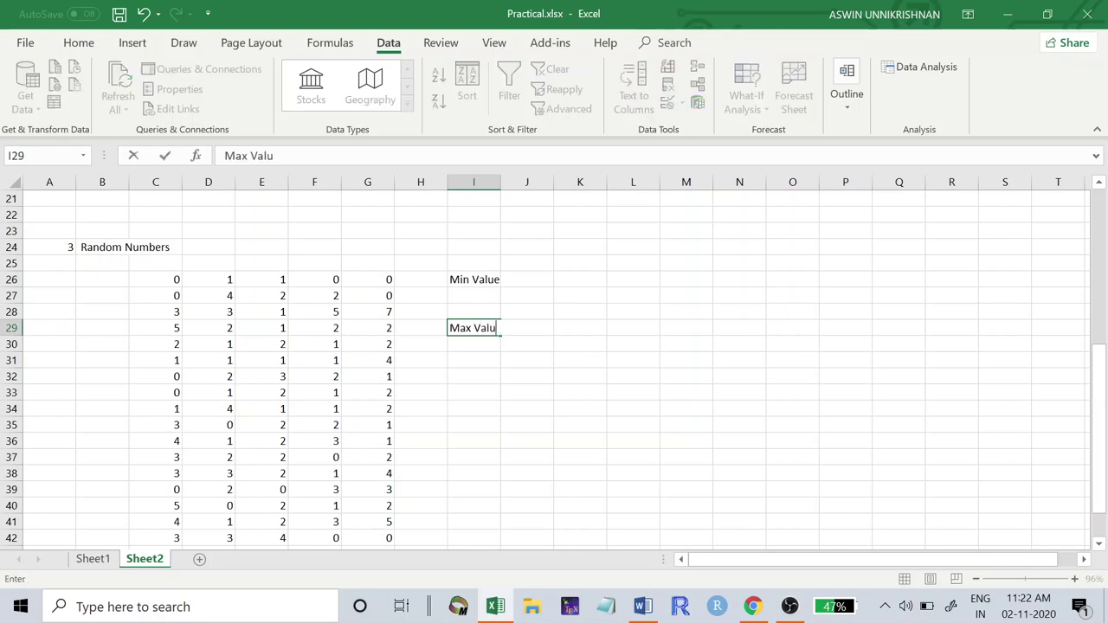
text(e)
- Calculate the sample's minimum in J26 with the formula =min(C26:G45)
click(522, 280)
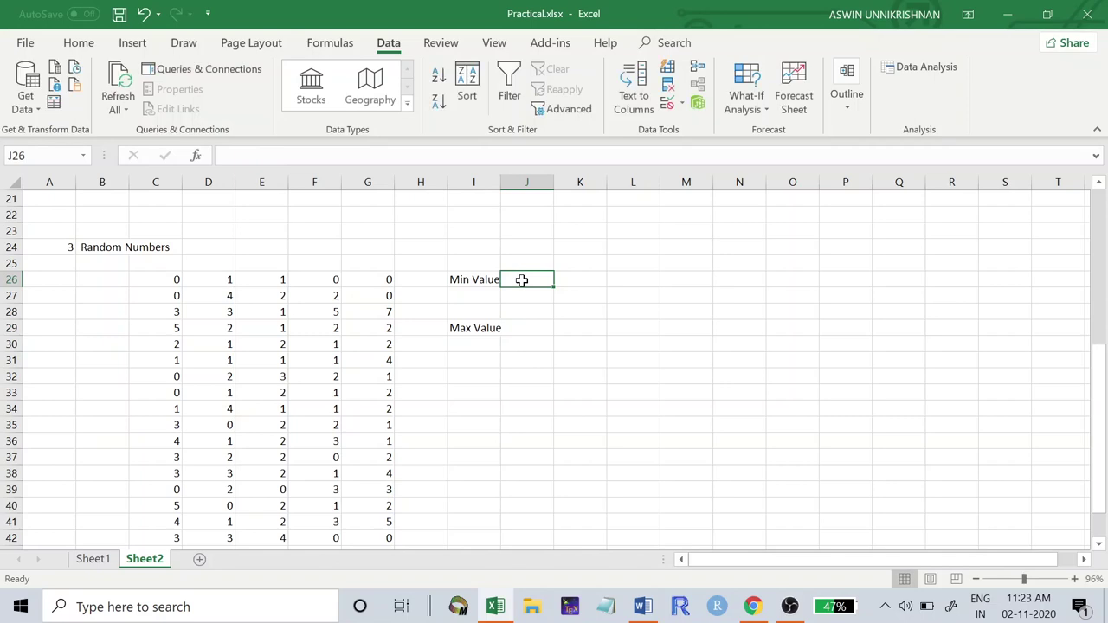
text(=min)
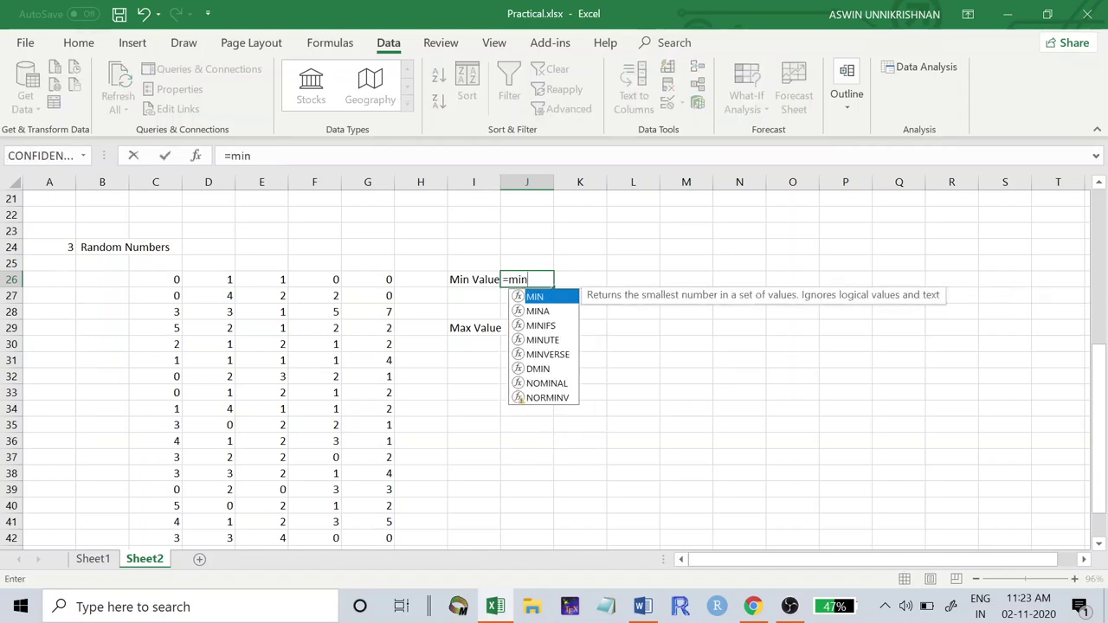
text(()
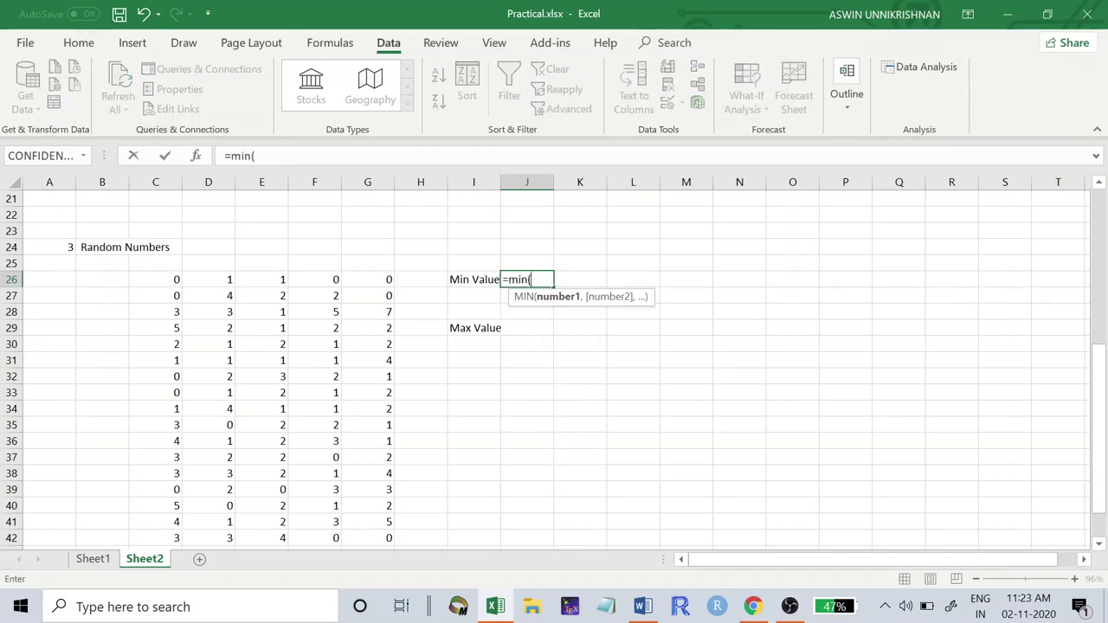
click(161, 275)
drag(162, 275, 374, 536)
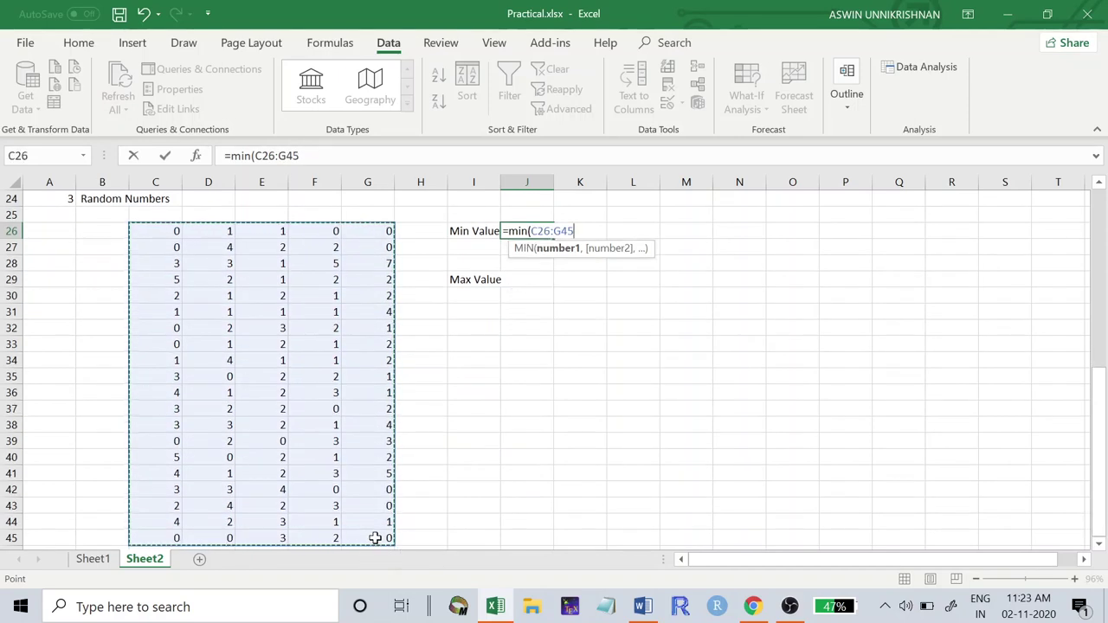
text())
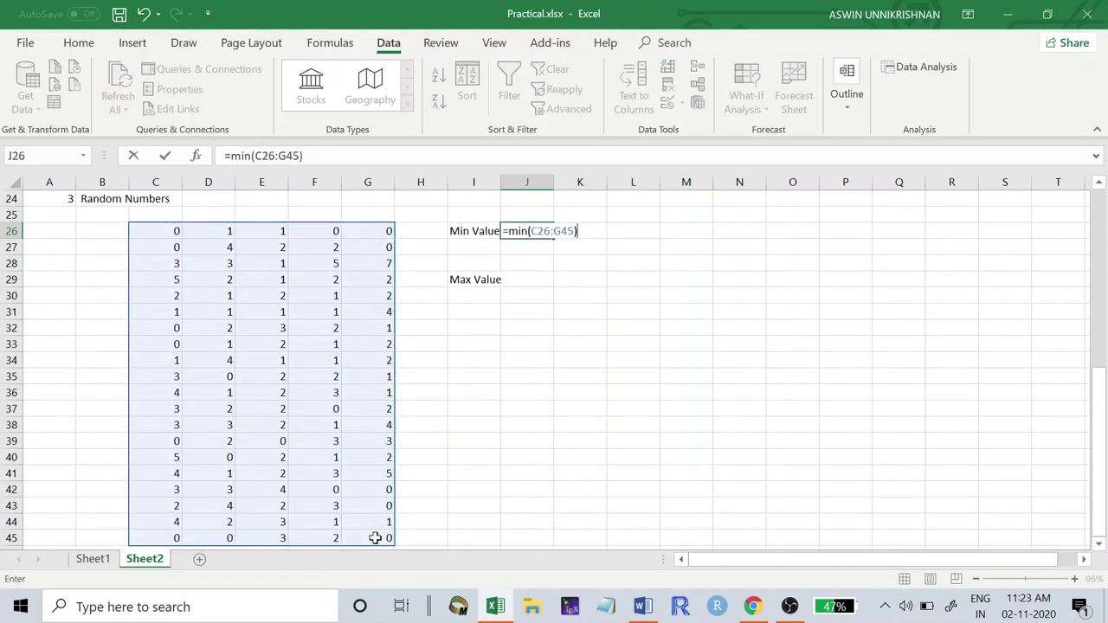
key(Return)
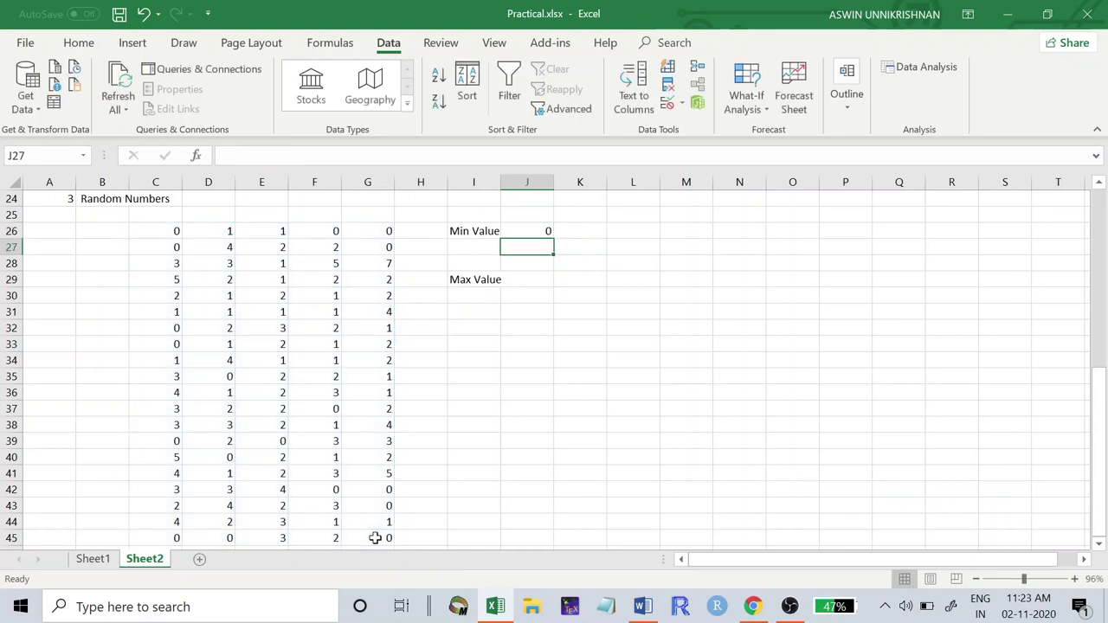
- Calculate the sample's maximum in J29 with the formula =max(C26:G45)
click(523, 277)
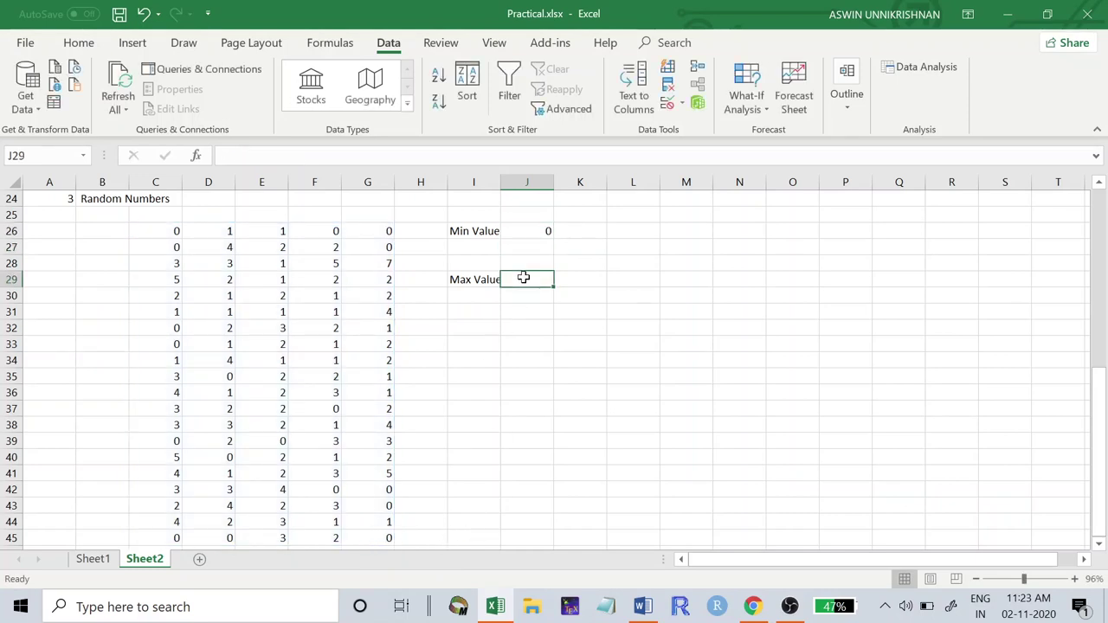
text(=max()
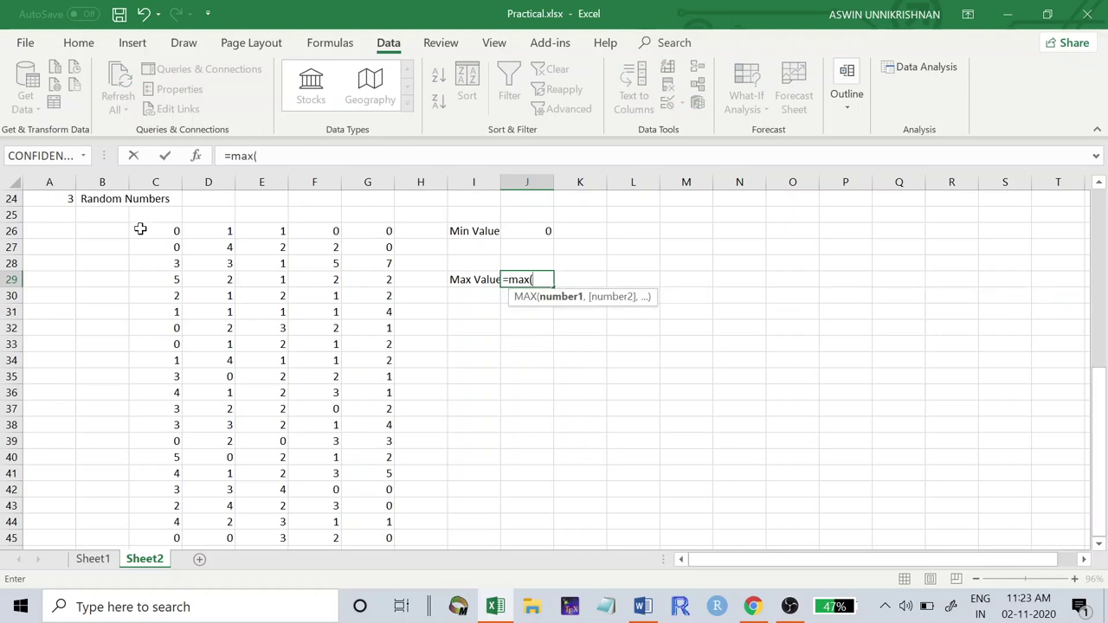
drag(141, 230, 390, 540)
text())
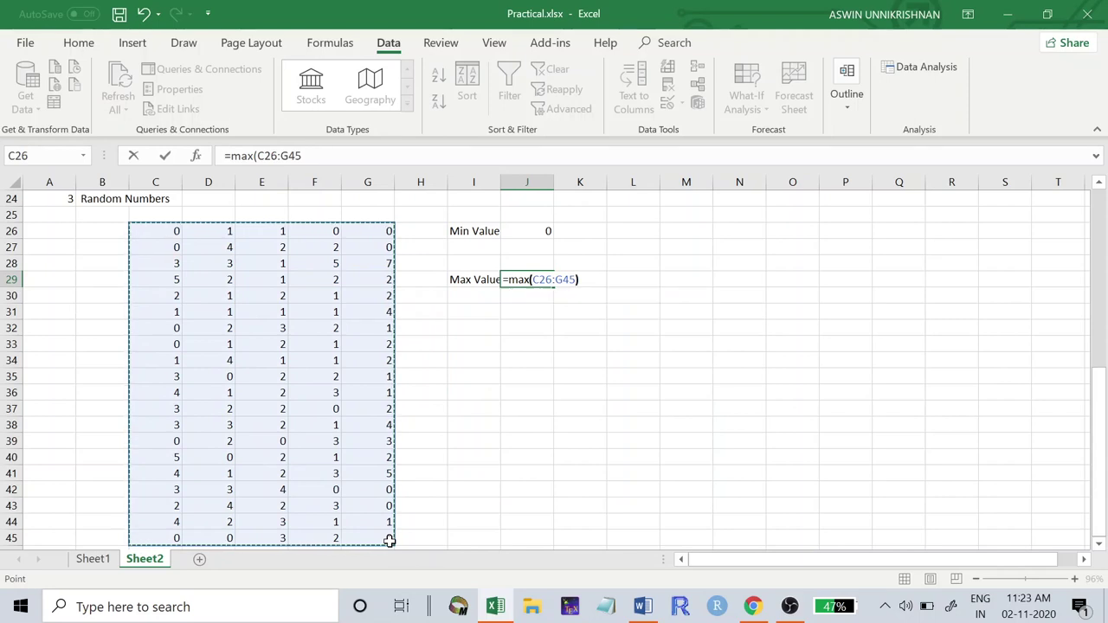
key(Return)
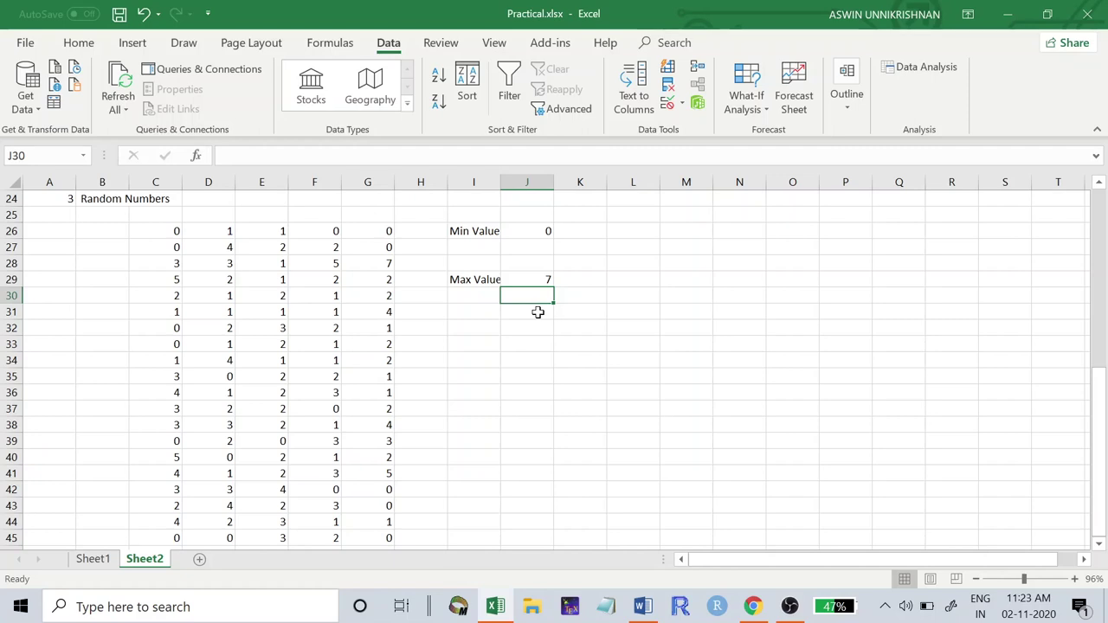
- Enter the bin values 1.5, 3, 4.5, 6 and 7.5 down cells M26 to M30
click(685, 233)
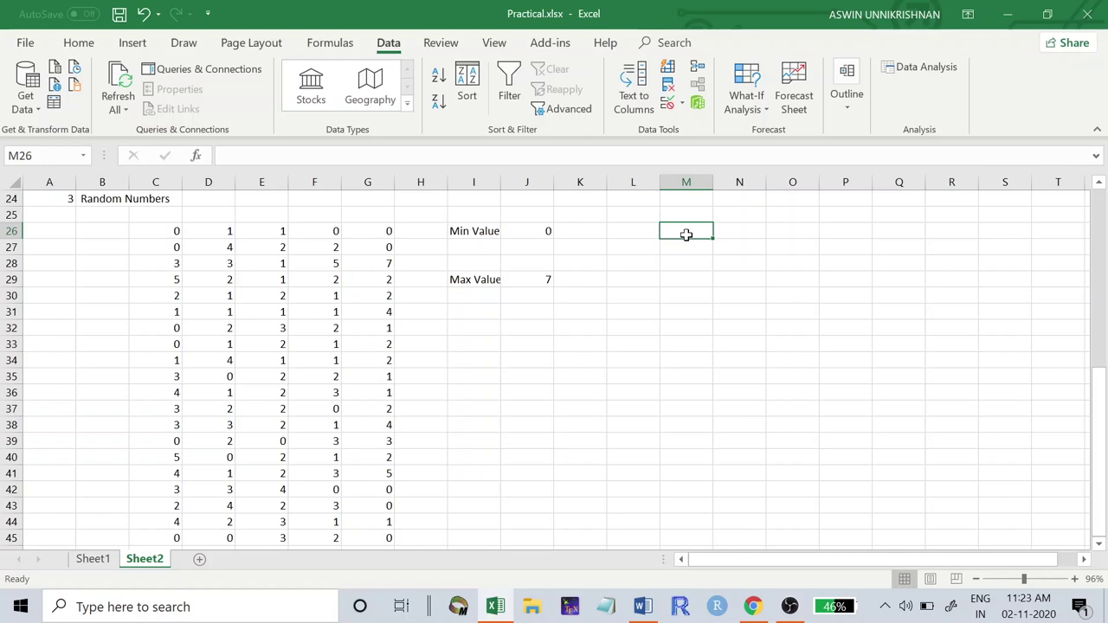
text(1.5)
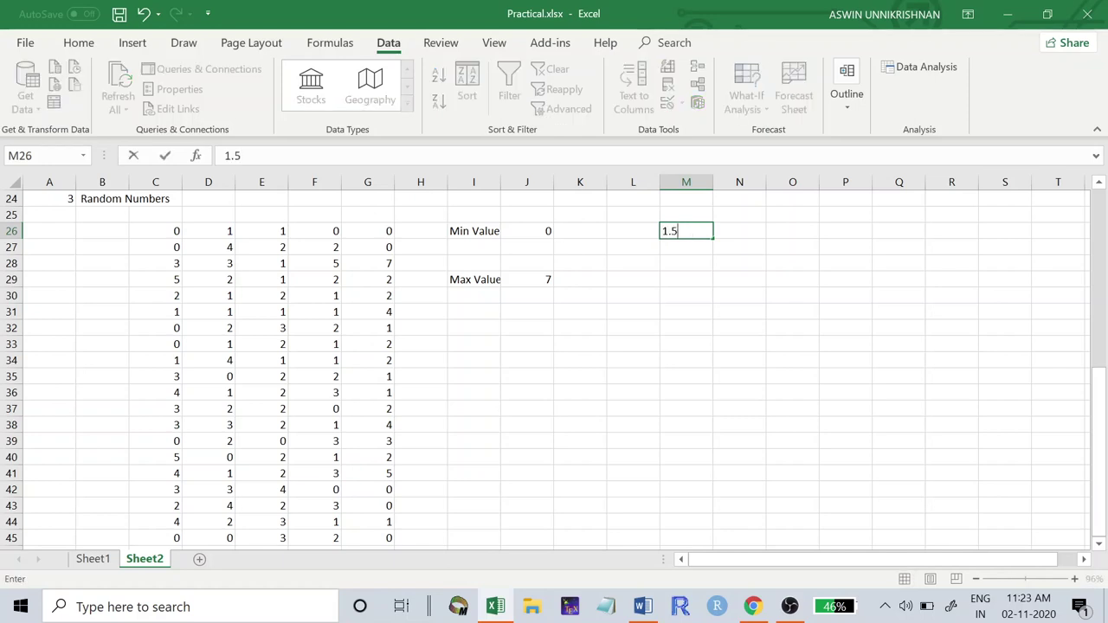
key(Return)
text(3)
key(Return)
text(4.5)
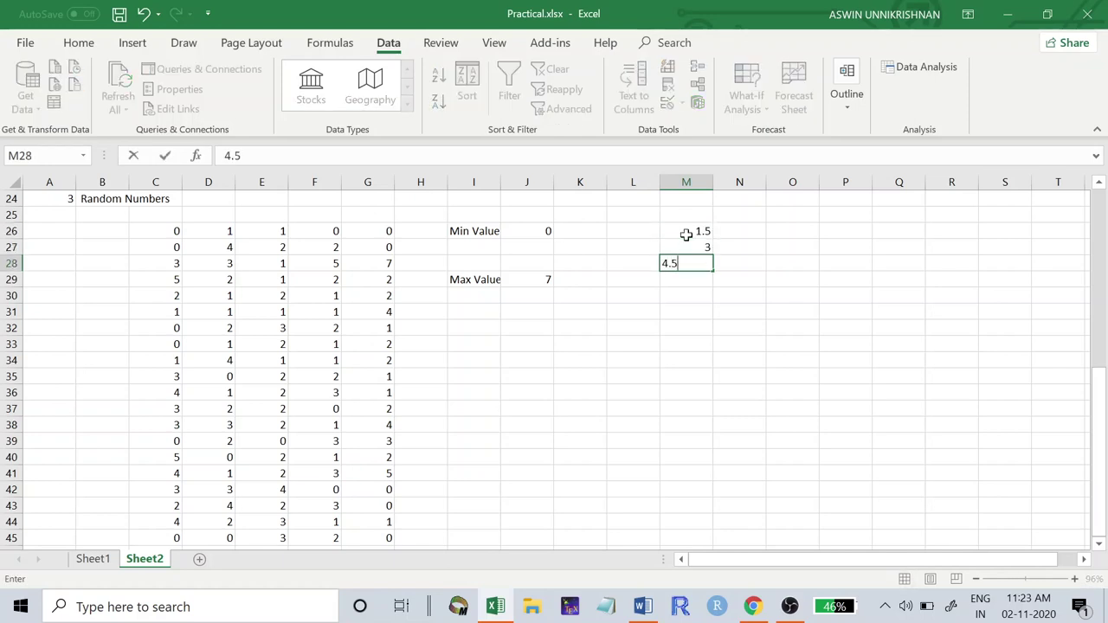
key(Return)
text(6)
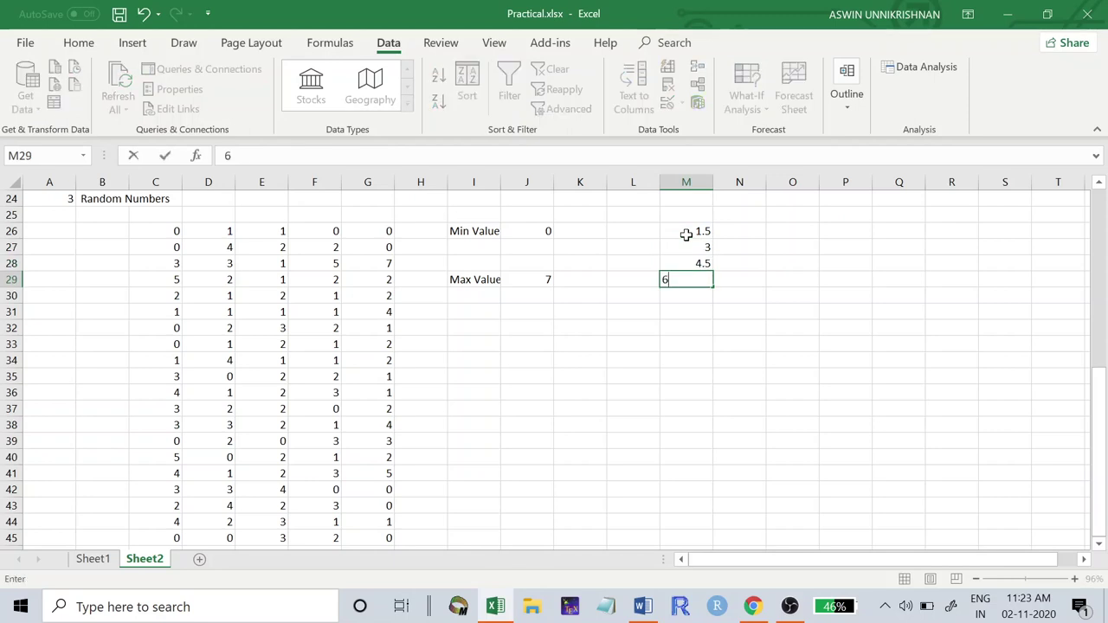
key(Return)
text(7.5)
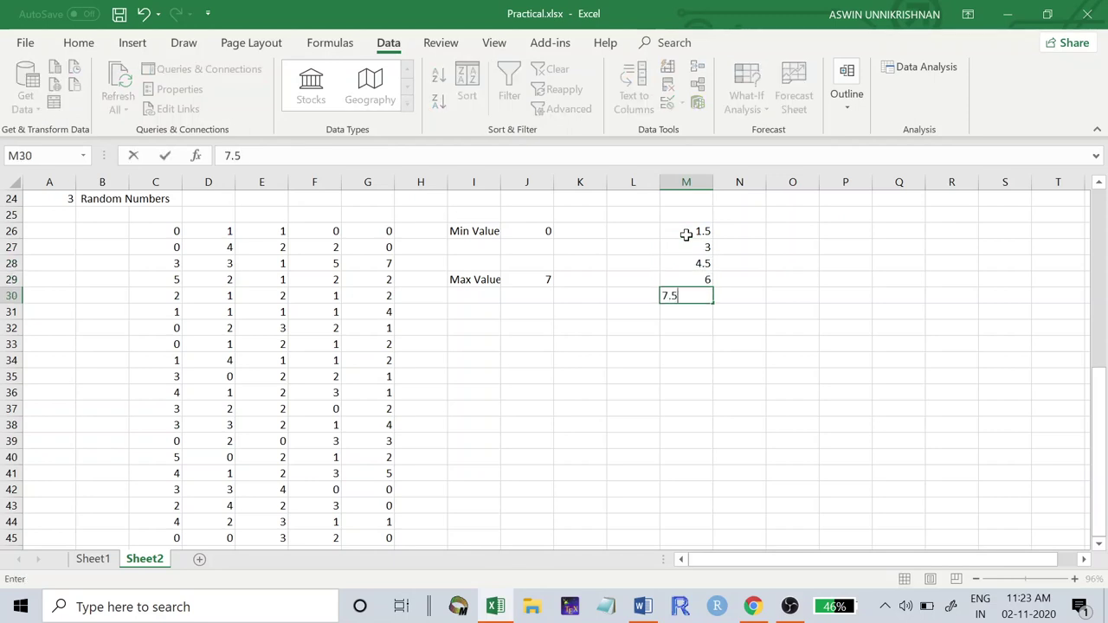
key(Return)
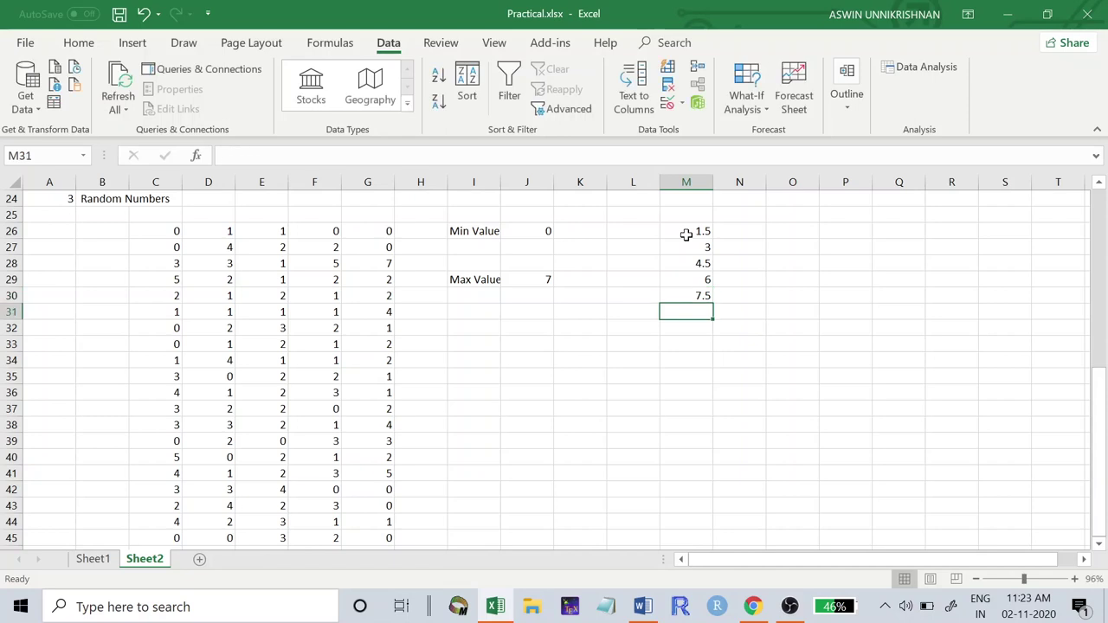
- Label the bin column with the heading "Bin values" in cell M25
click(696, 214)
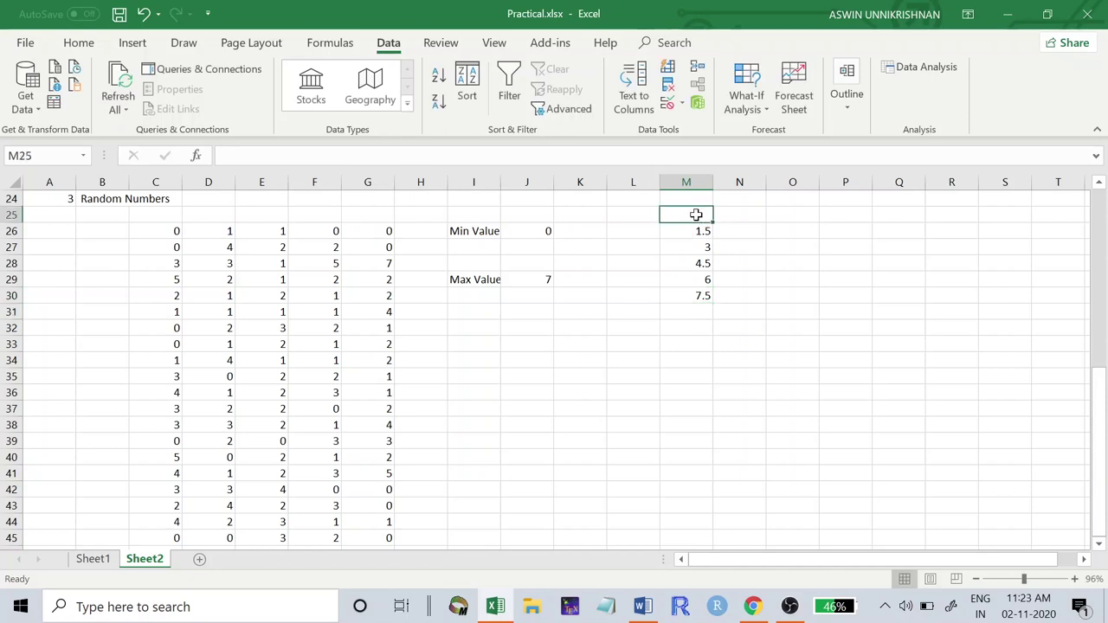
text(Bin v)
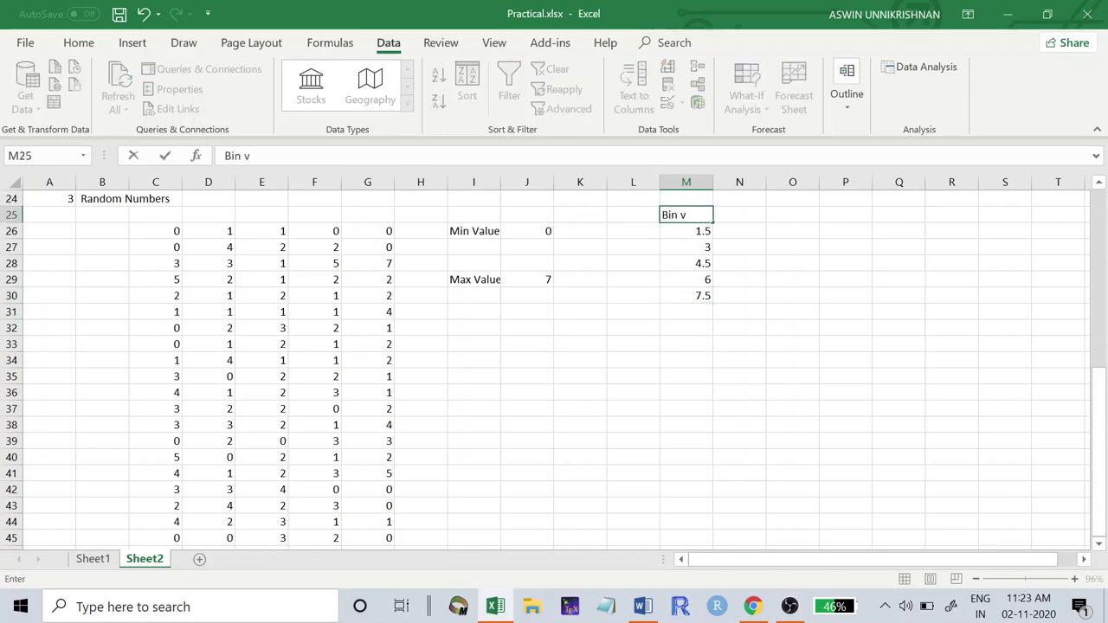
text(alues)
click(693, 257)
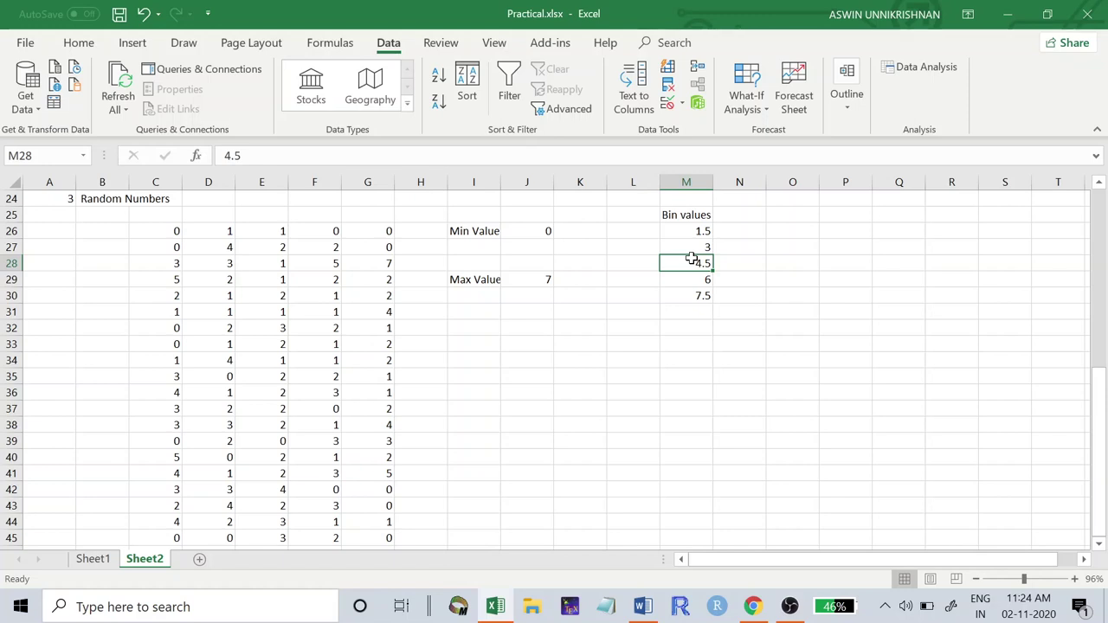
click(698, 346)
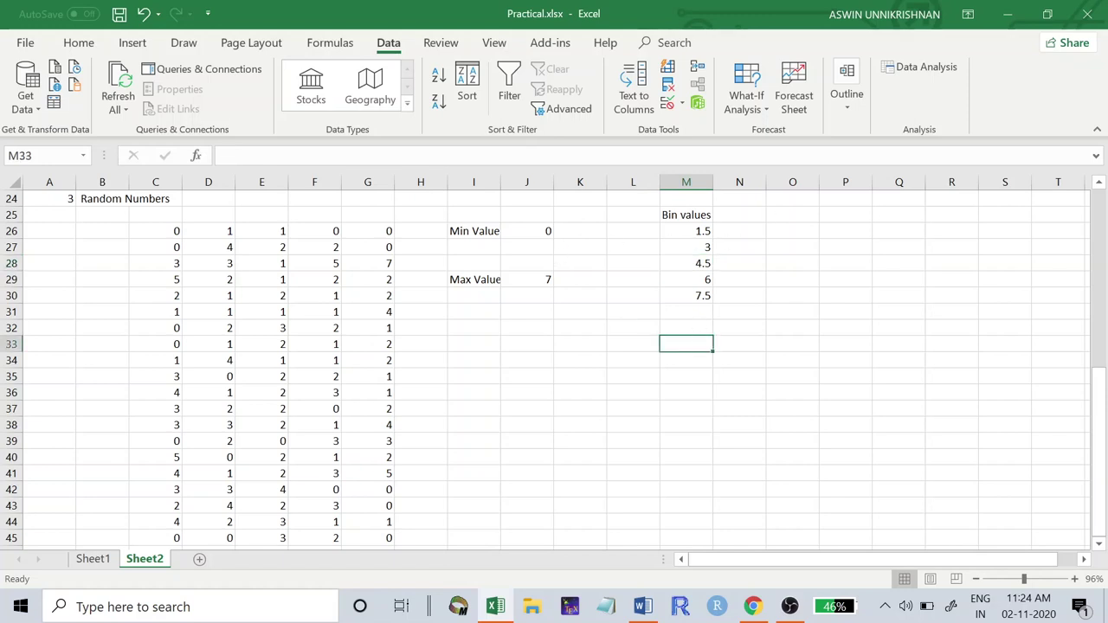
- Start the Histogram analysis tool and set its input range to the random numbers in C26:G45
click(909, 67)
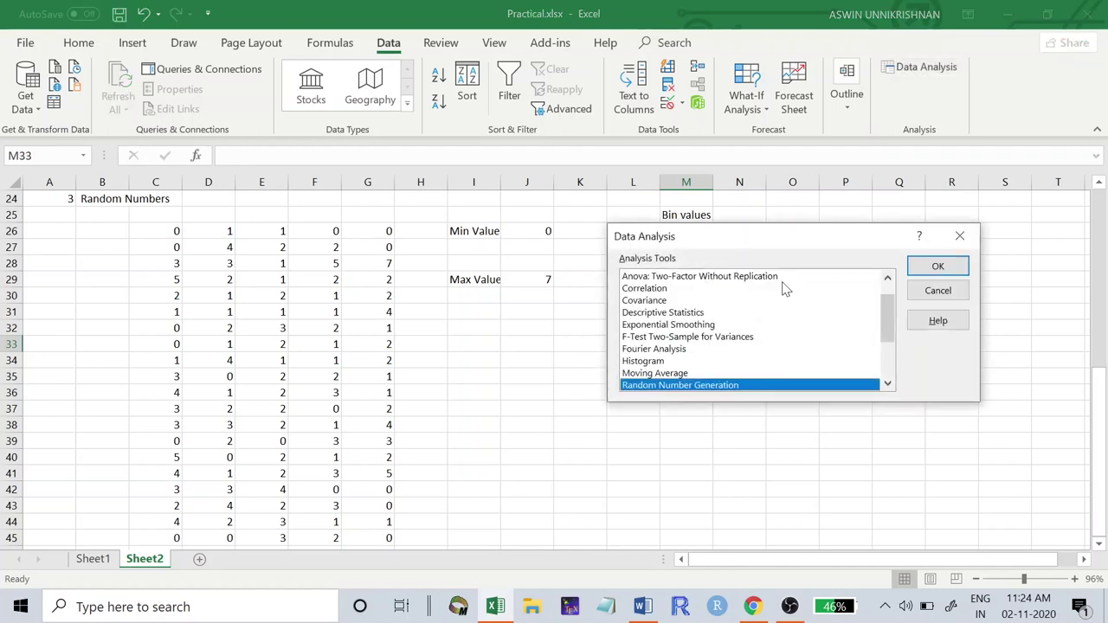
click(656, 362)
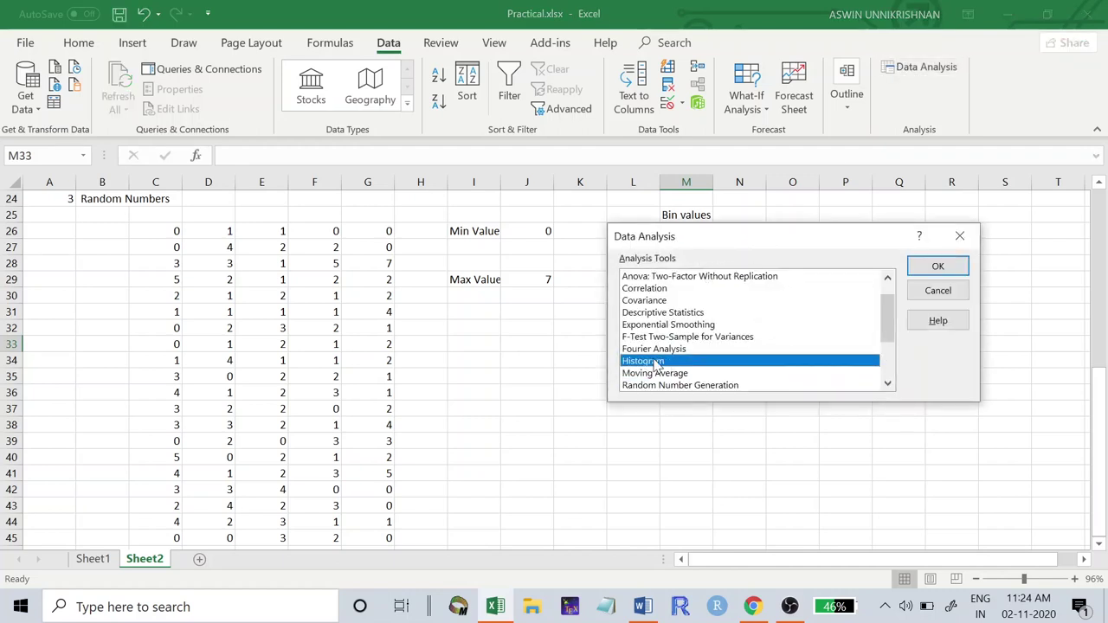
double_click(655, 361)
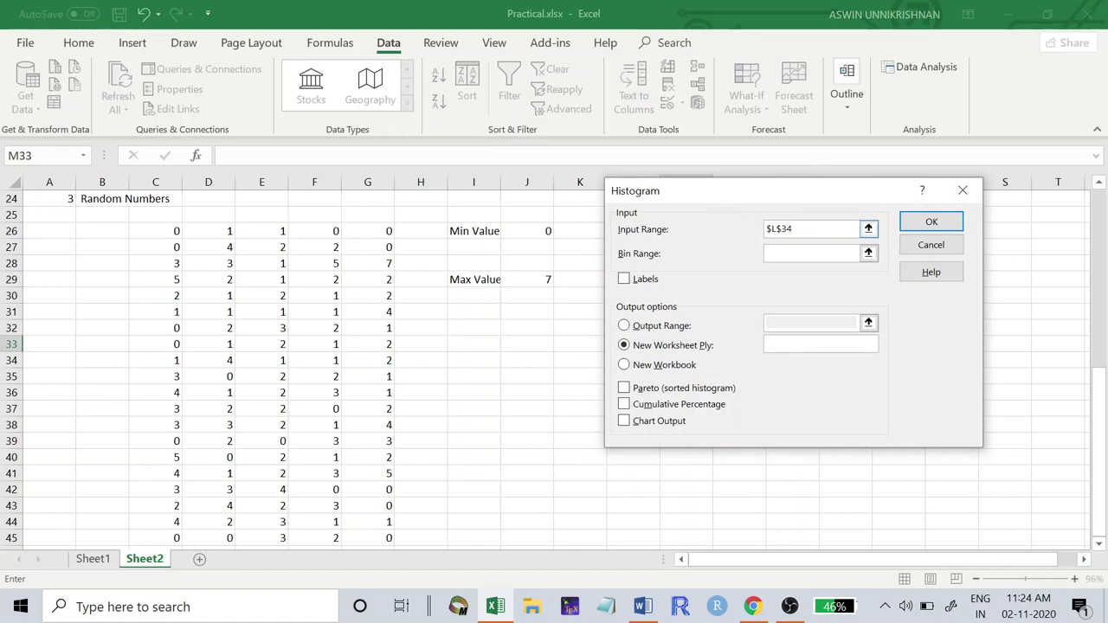
click(810, 228)
key(BackSpace)
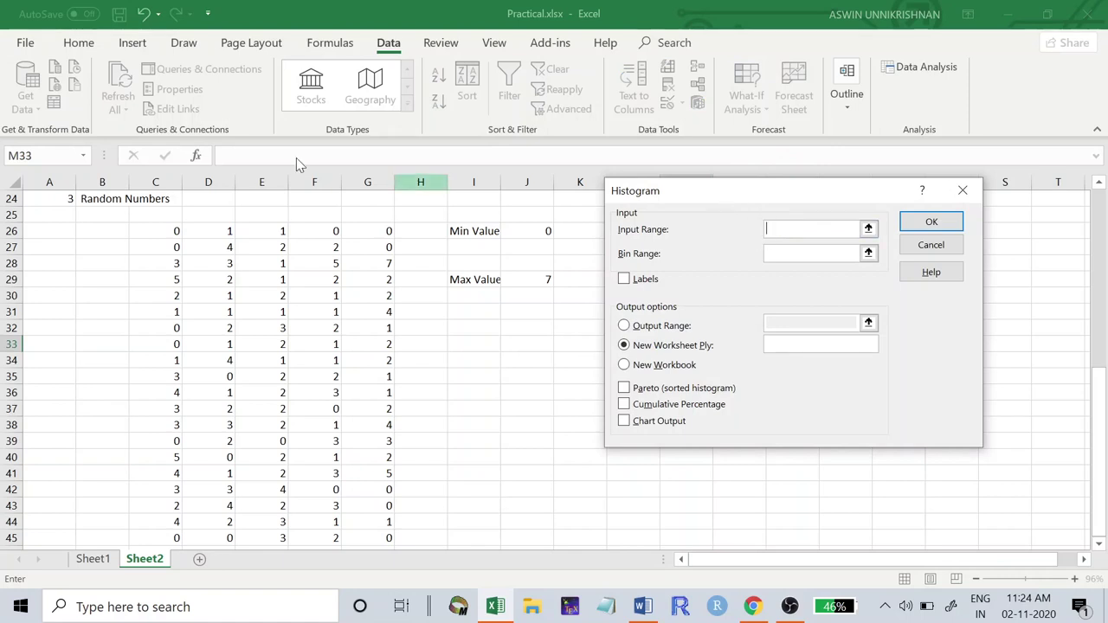
drag(137, 233, 376, 472)
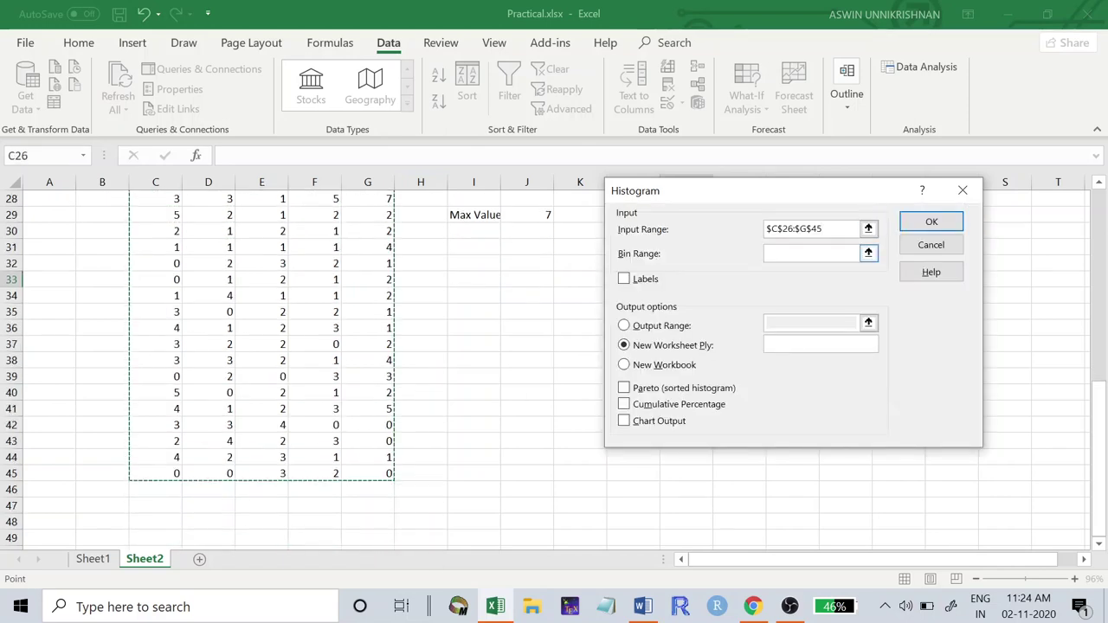
- Set the histogram's bin range to the bin values in M26:M30
click(813, 253)
drag(747, 193, 343, 286)
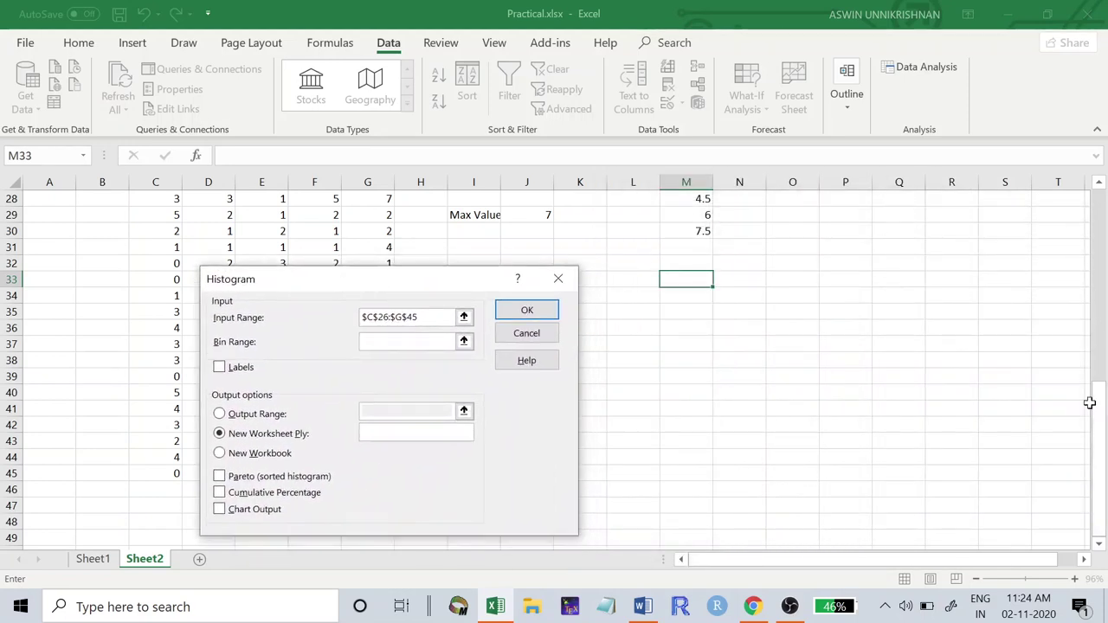
drag(1089, 402, 1093, 368)
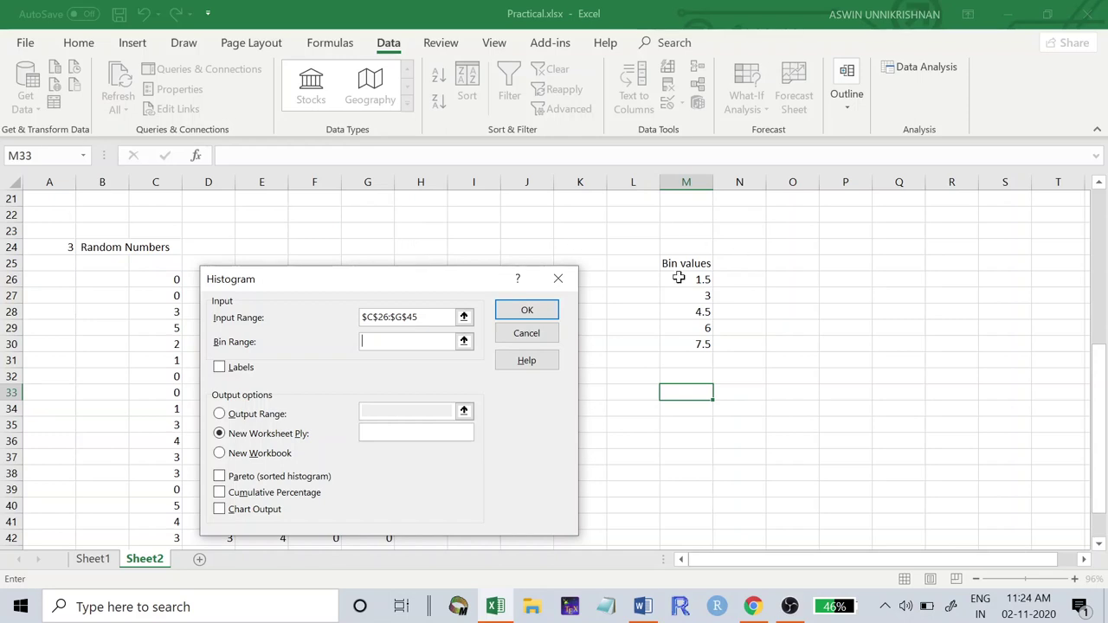
drag(679, 279, 684, 344)
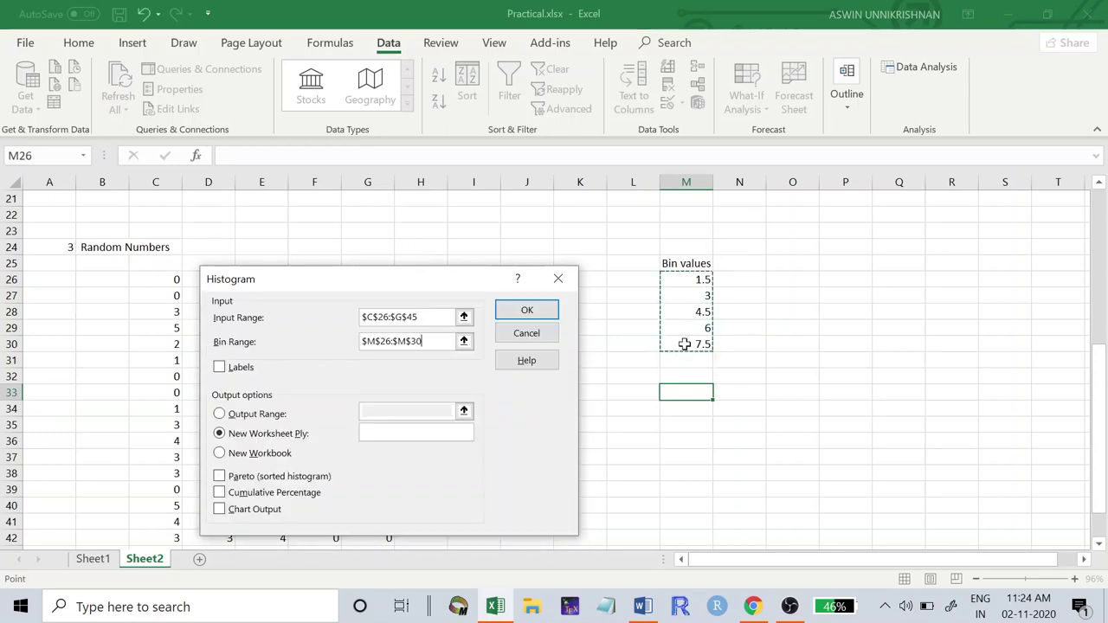
- Set the output range to cell M37, enable chart output, and generate the frequency table and histogram
click(222, 415)
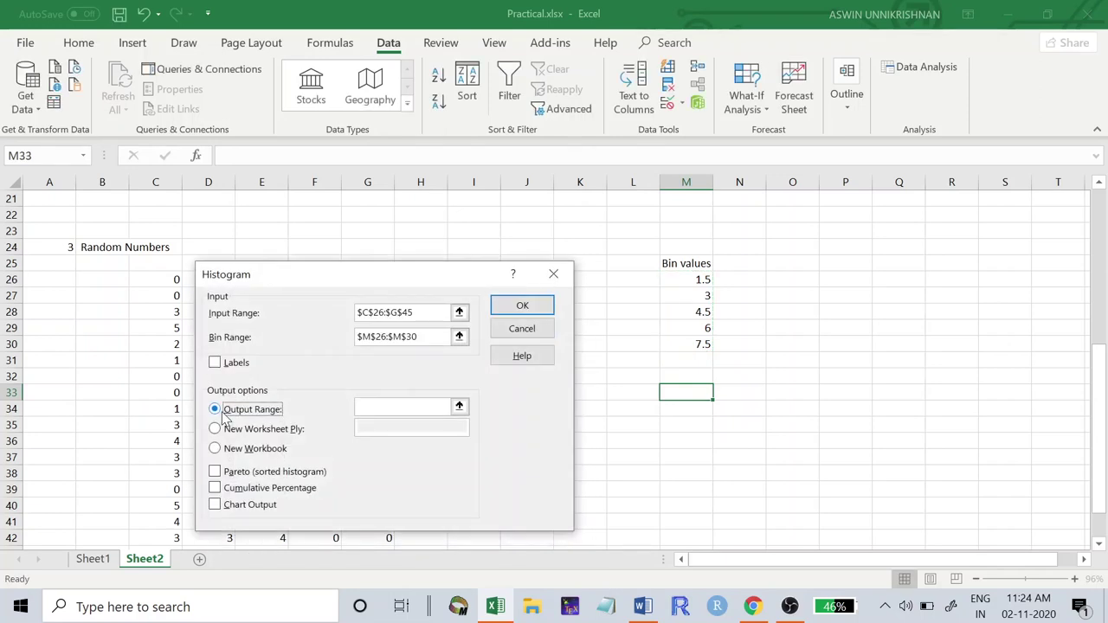
click(403, 405)
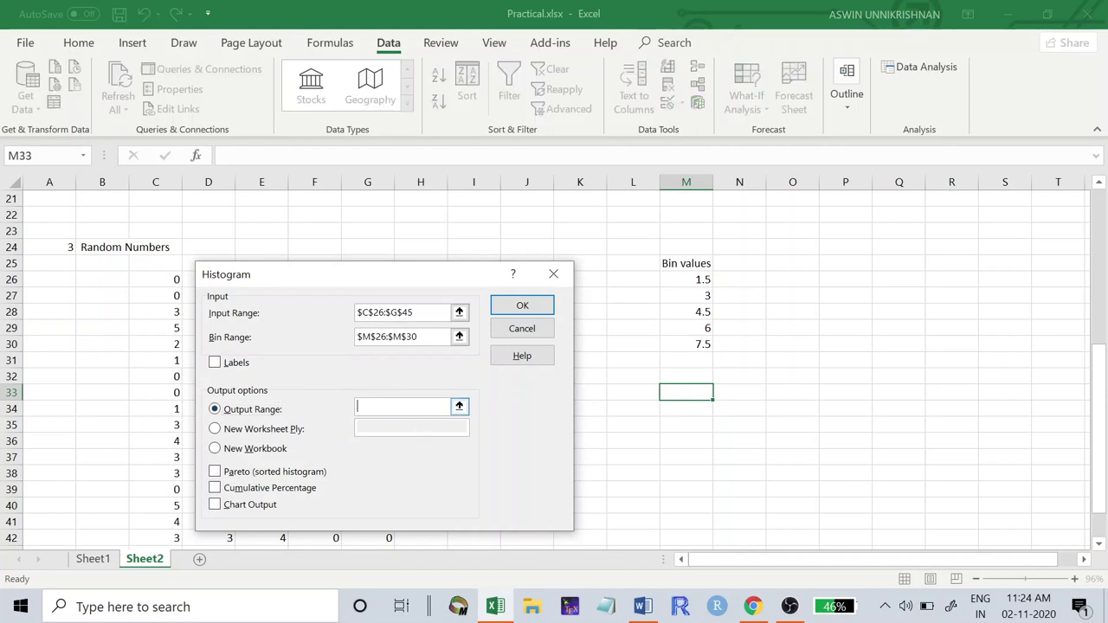
click(706, 460)
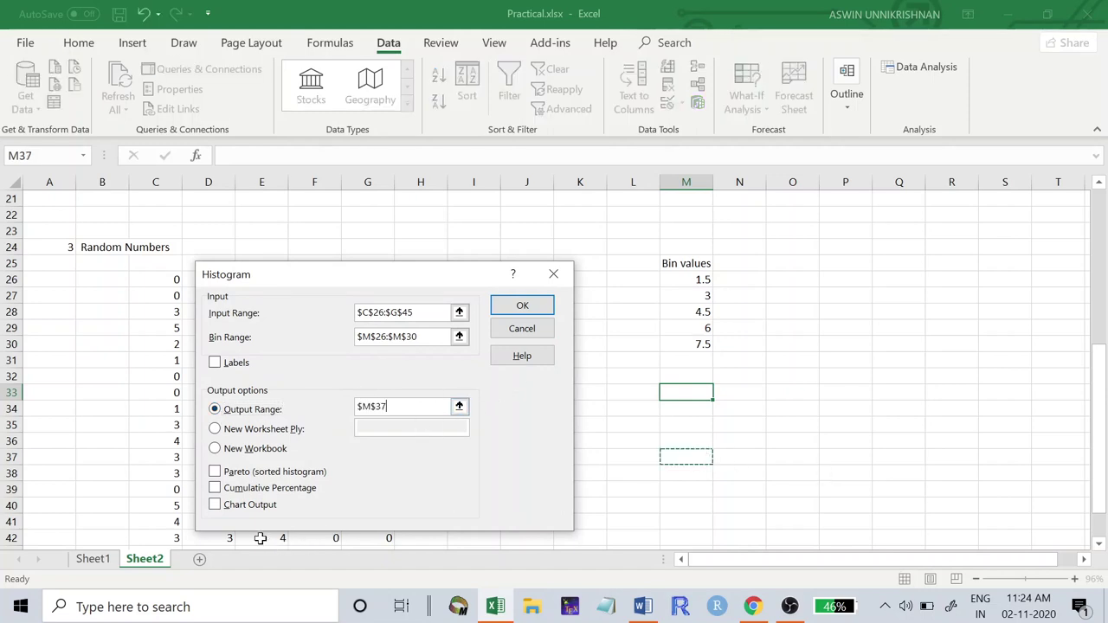
click(245, 509)
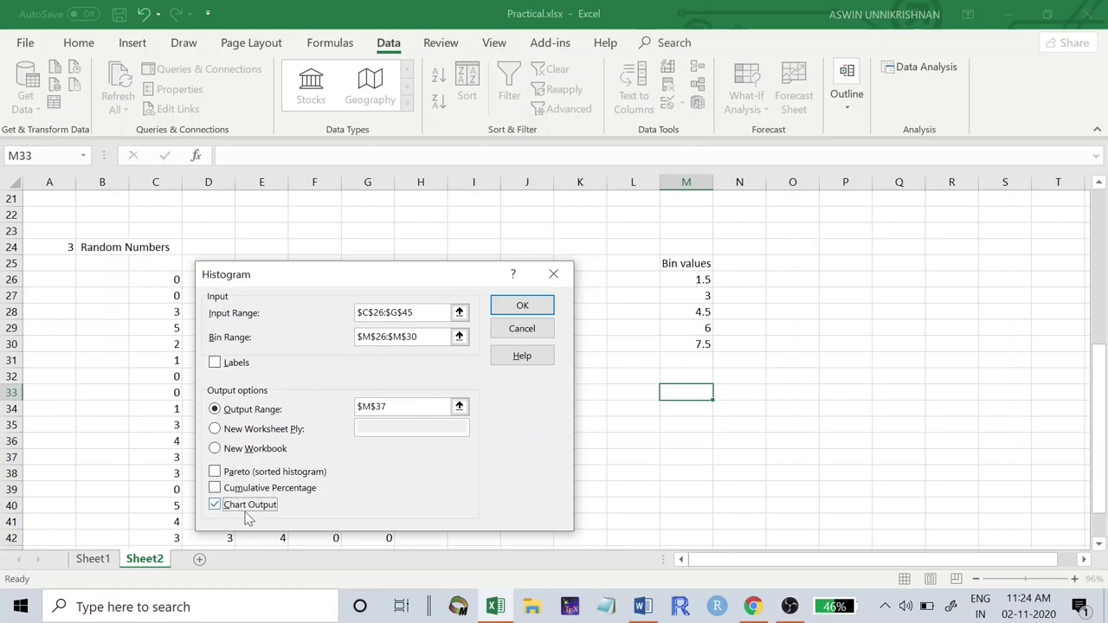
click(523, 304)
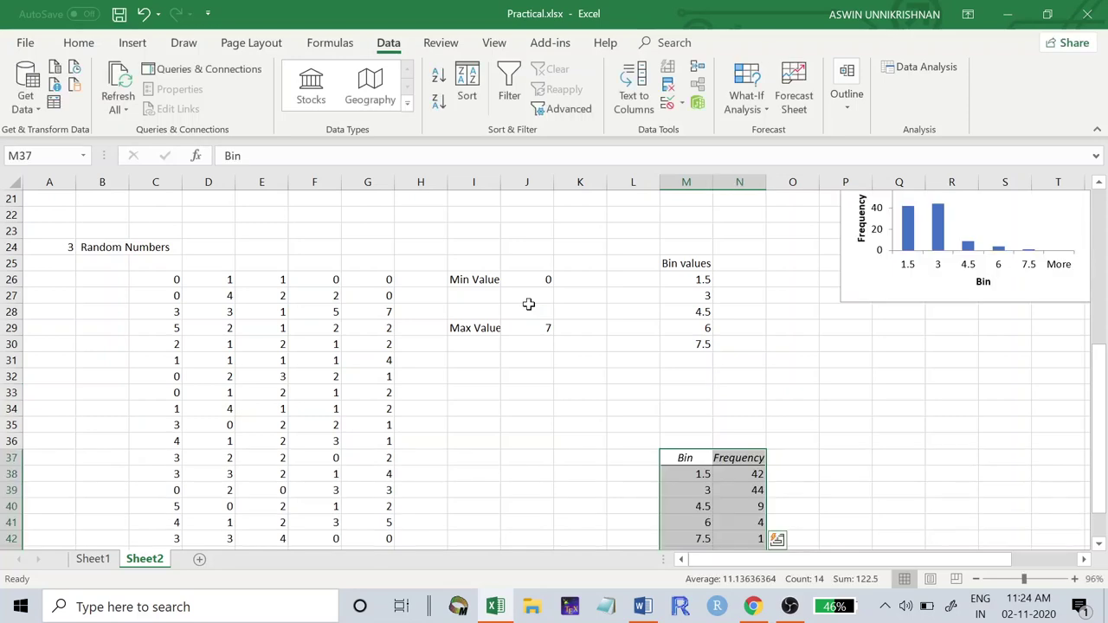
- Move the histogram chart beside the bin values, above the frequency table, and look over both results
click(890, 280)
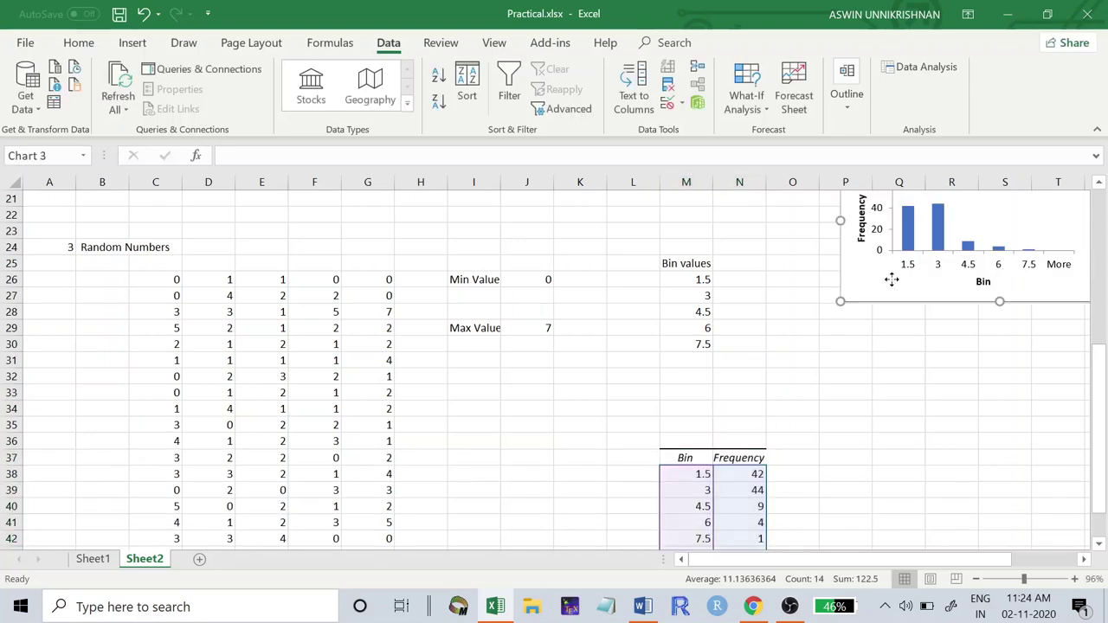
drag(890, 280, 806, 401)
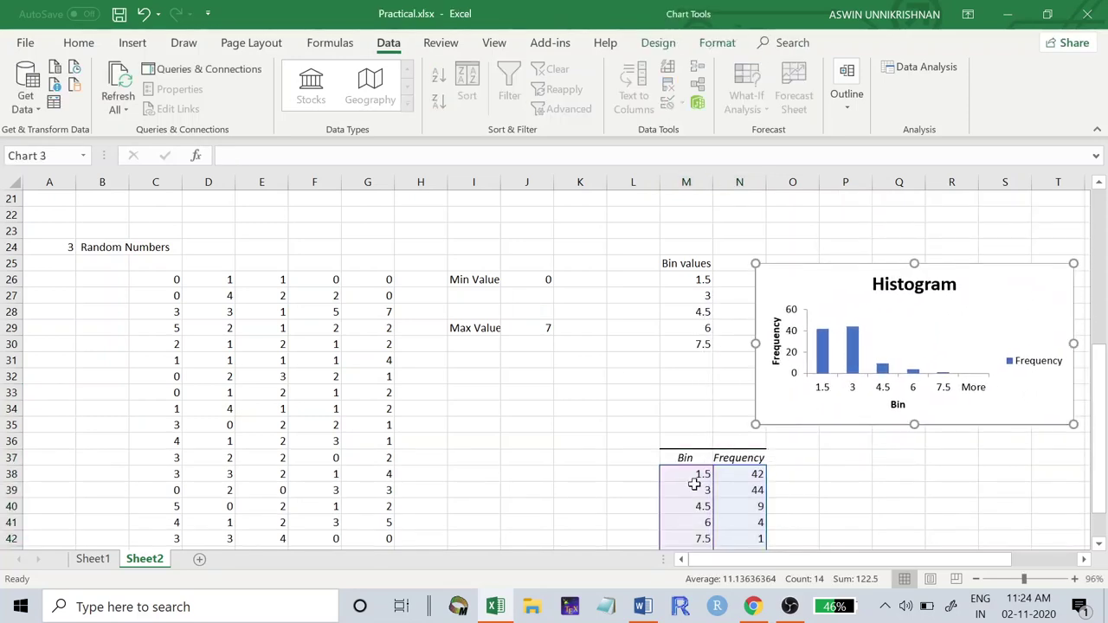
scroll(685, 483, up, 1)
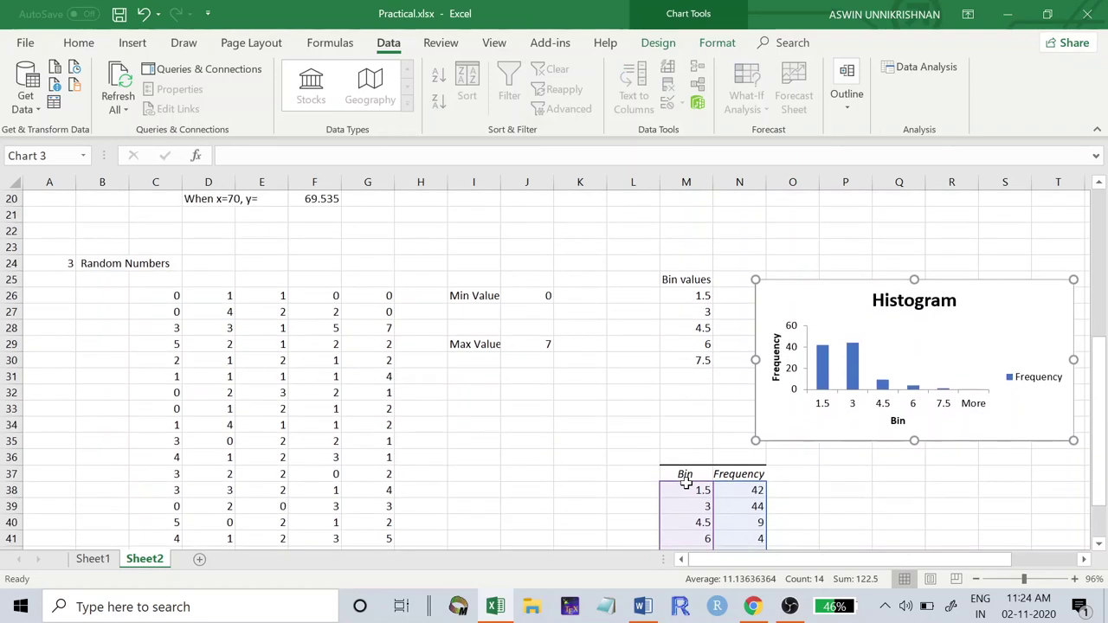
scroll(685, 482, down, 2)
scroll(686, 483, up, 1)
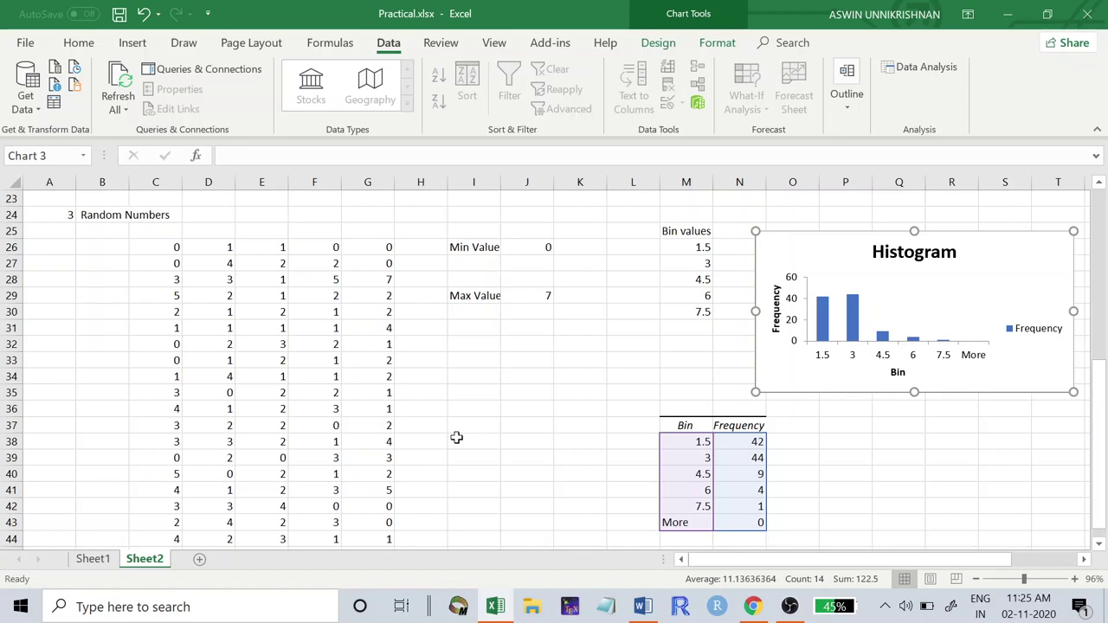
- Open the data point formatting options for the histogram's bars and move the chart over columns I to N
click(848, 318)
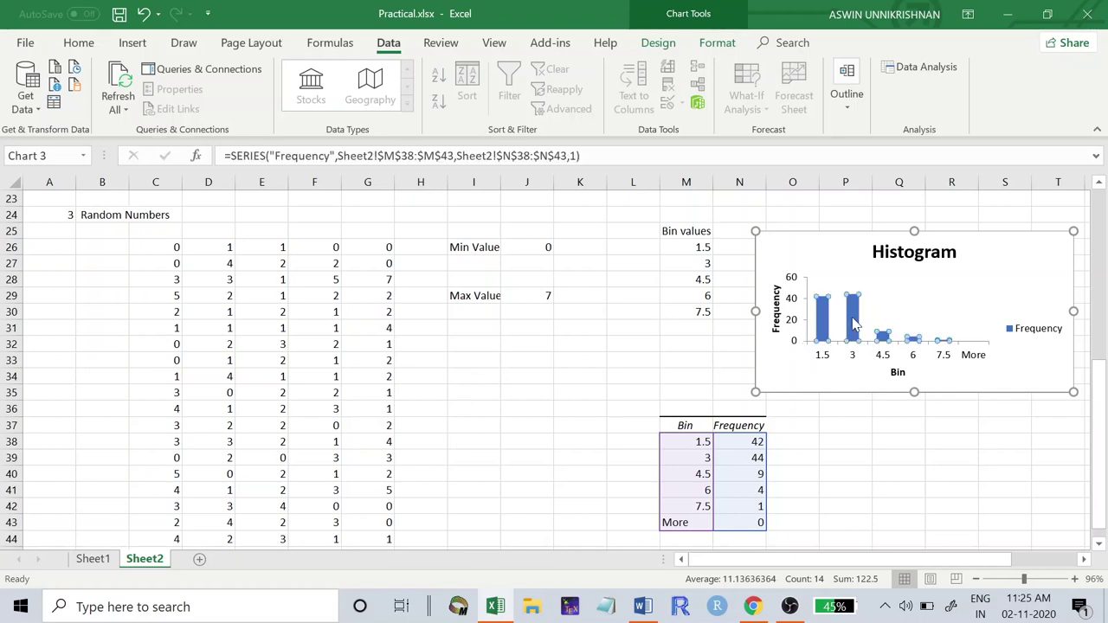
double_click(852, 324)
click(820, 450)
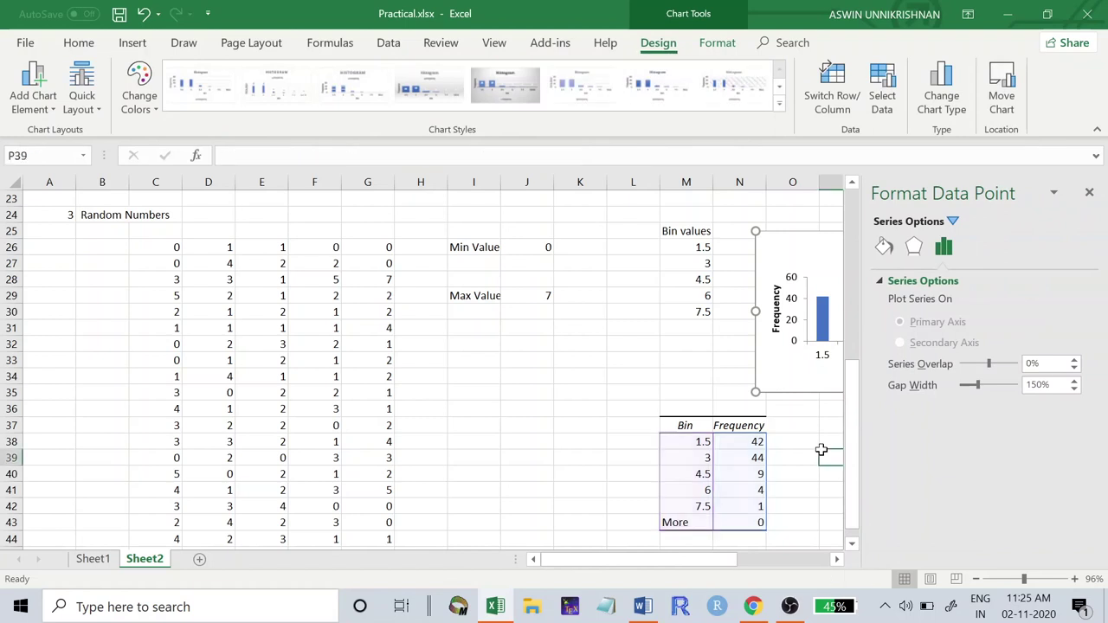
click(777, 251)
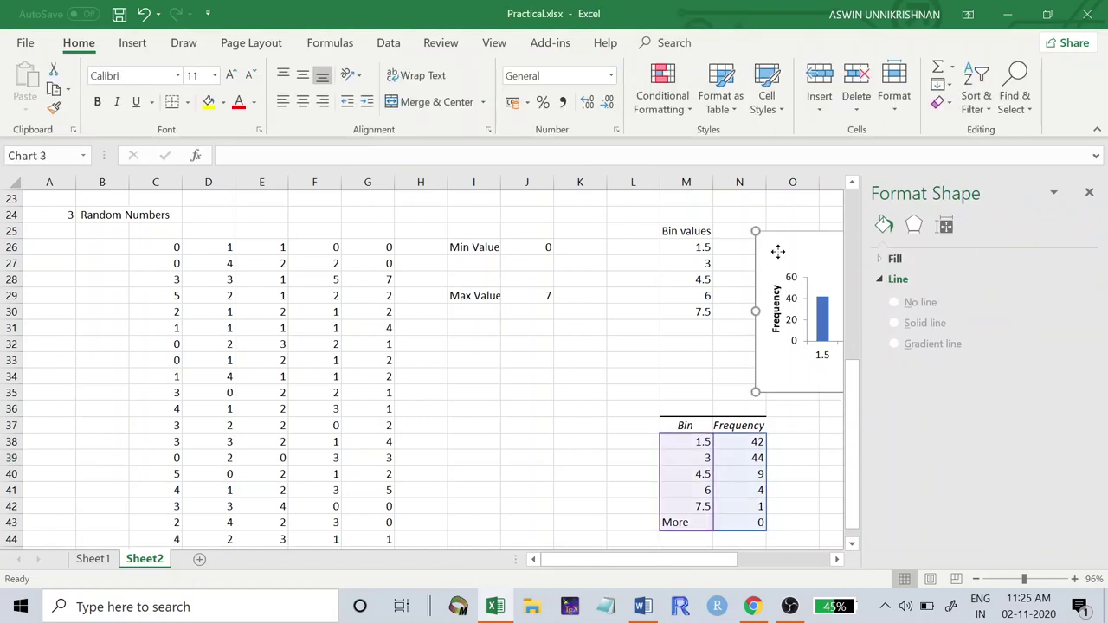
drag(777, 251, 486, 267)
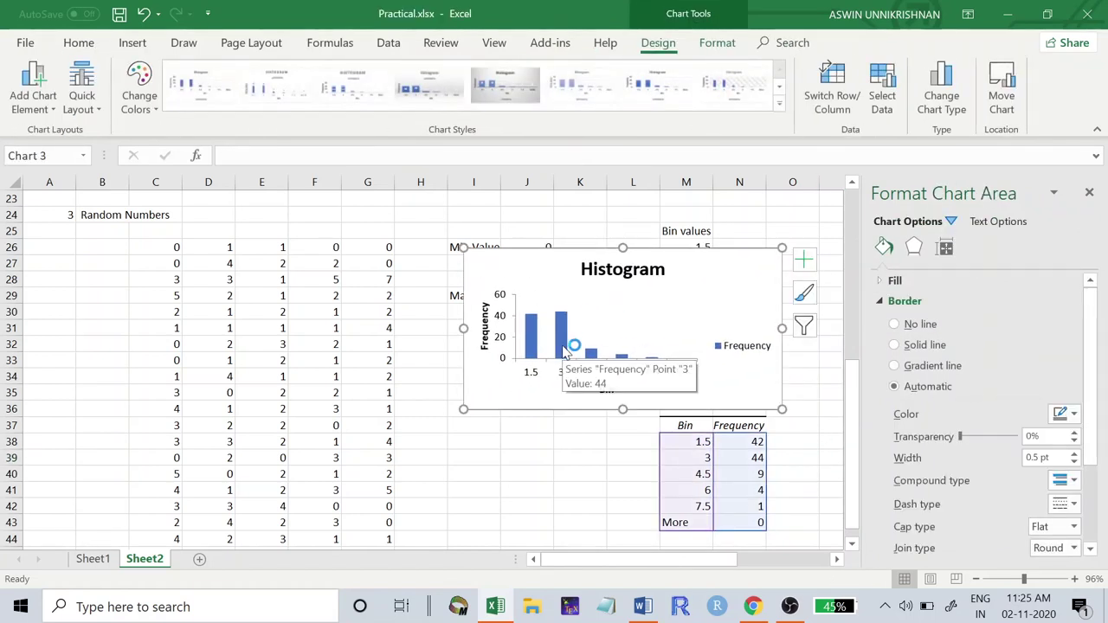
- Set the gap width of the histogram's bars to 0% and close the formatting options
click(564, 351)
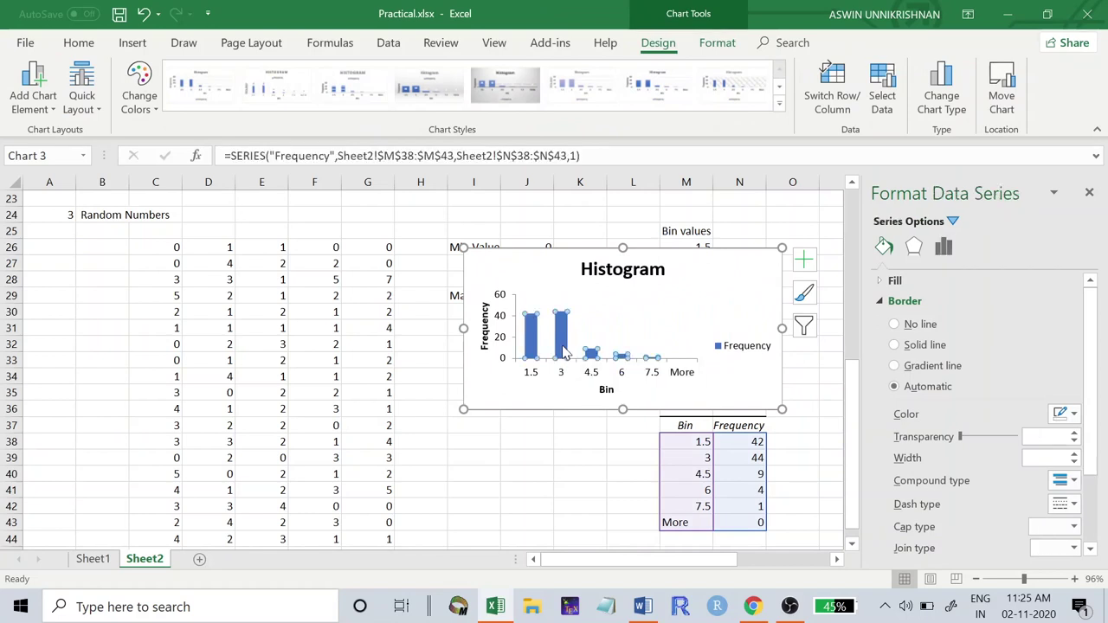
click(1088, 193)
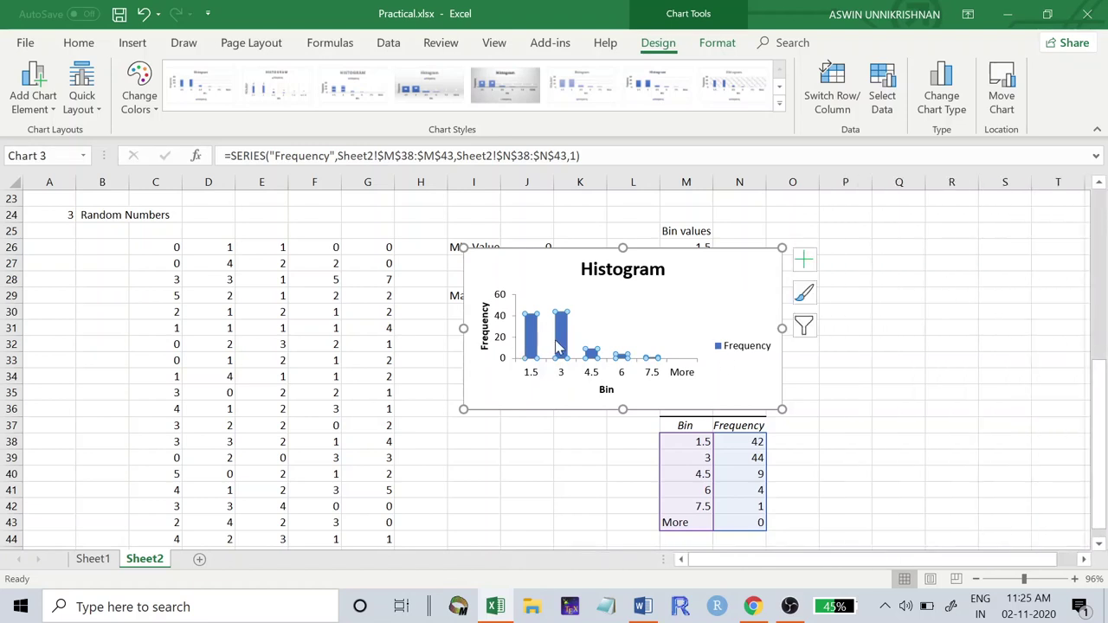
double_click(560, 346)
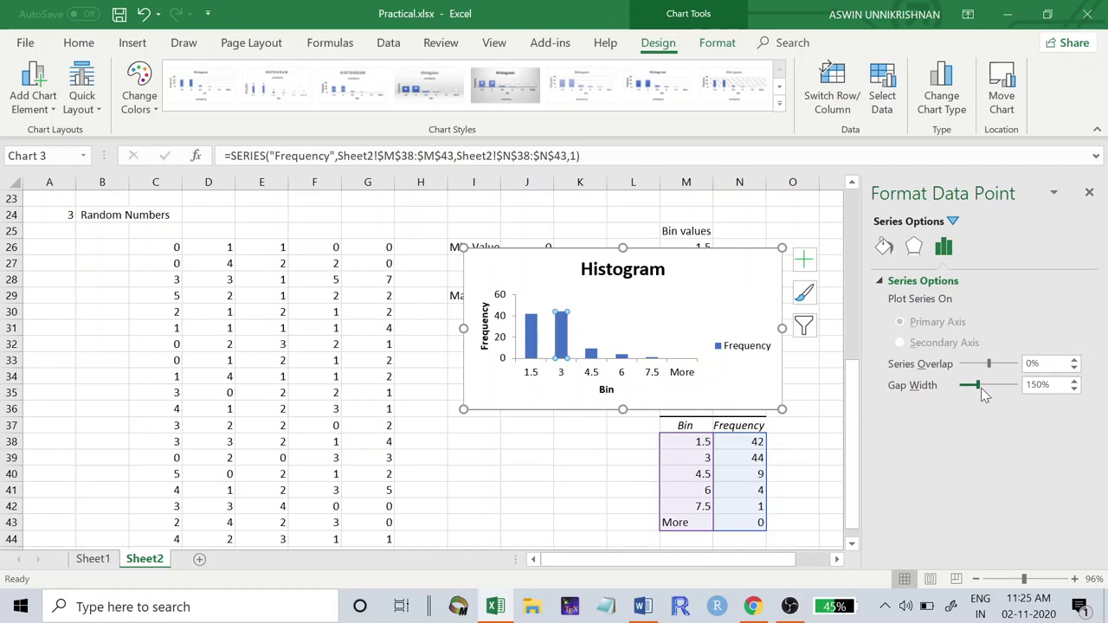
drag(980, 390, 947, 391)
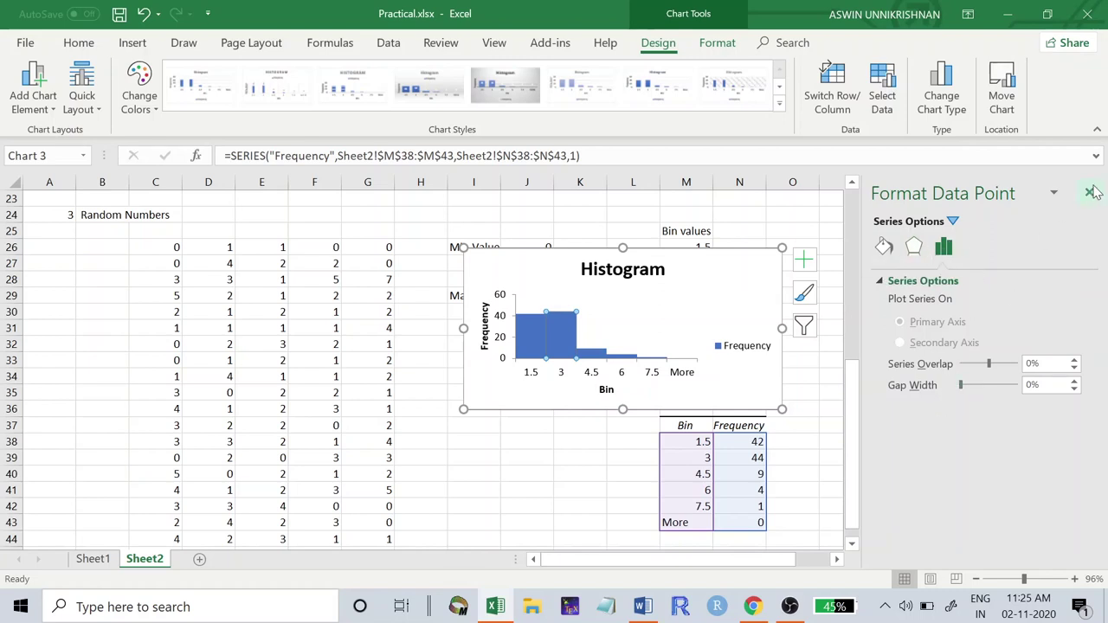
drag(1077, 194, 1107, 197)
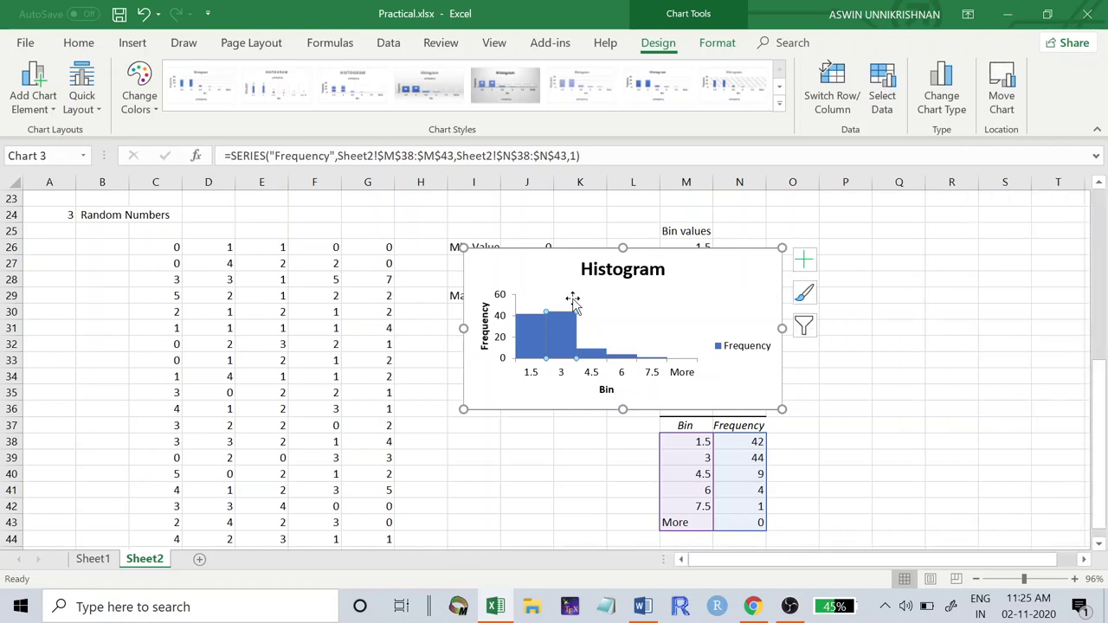
- Move the histogram chart below the minimum and maximum values, to about rows 34 to 44, clear of the bin values and frequency table
drag(534, 279, 708, 318)
drag(686, 330, 389, 397)
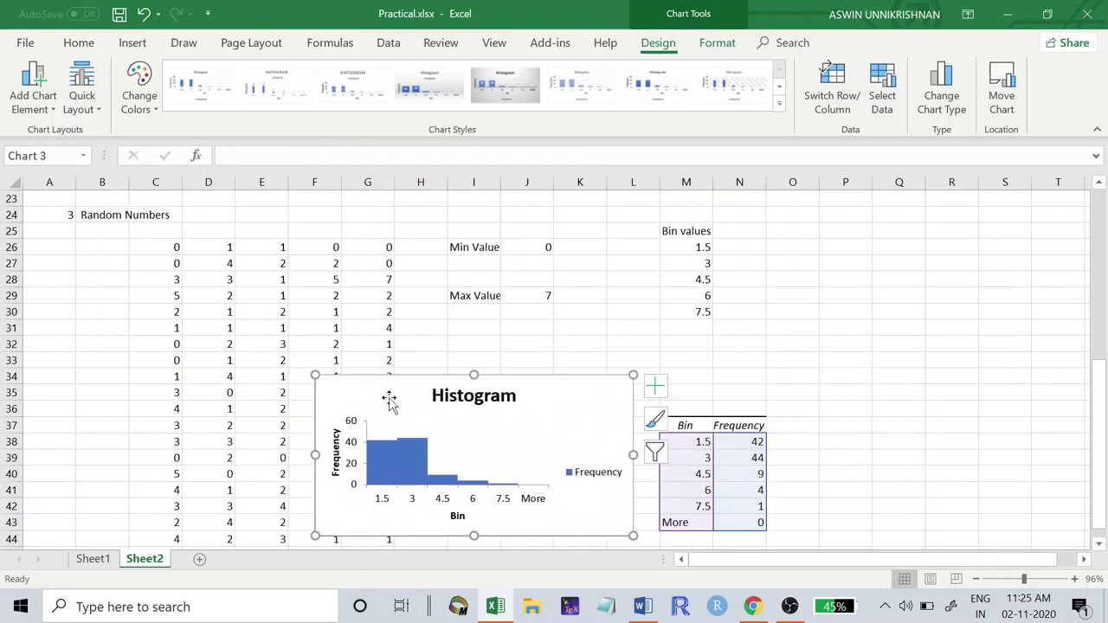